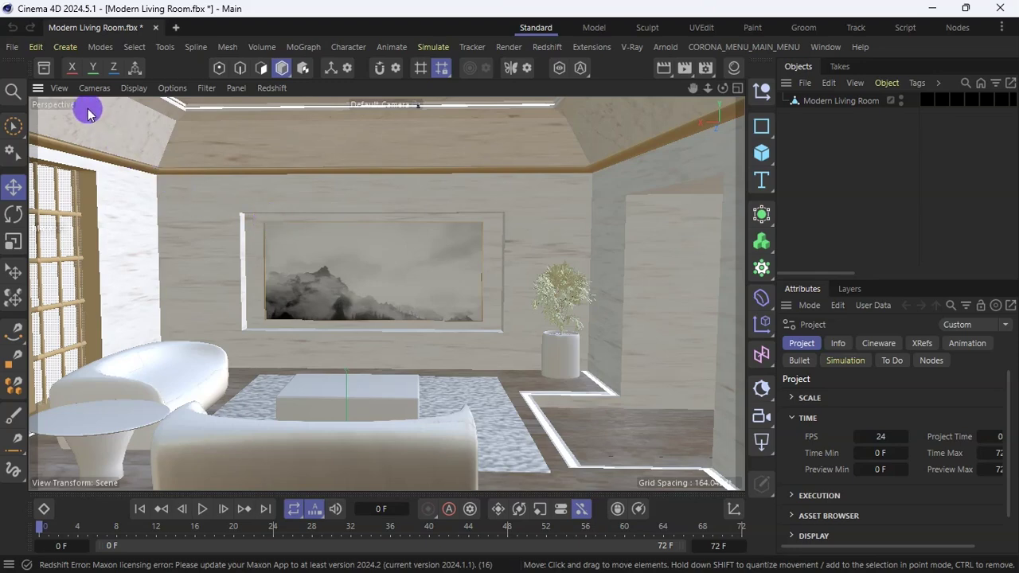
# Merge the UHD-TV FBX file from the game-ready-uhd-curved-tv source folder into the living room scene with default import settings
pyautogui.click(36, 50)
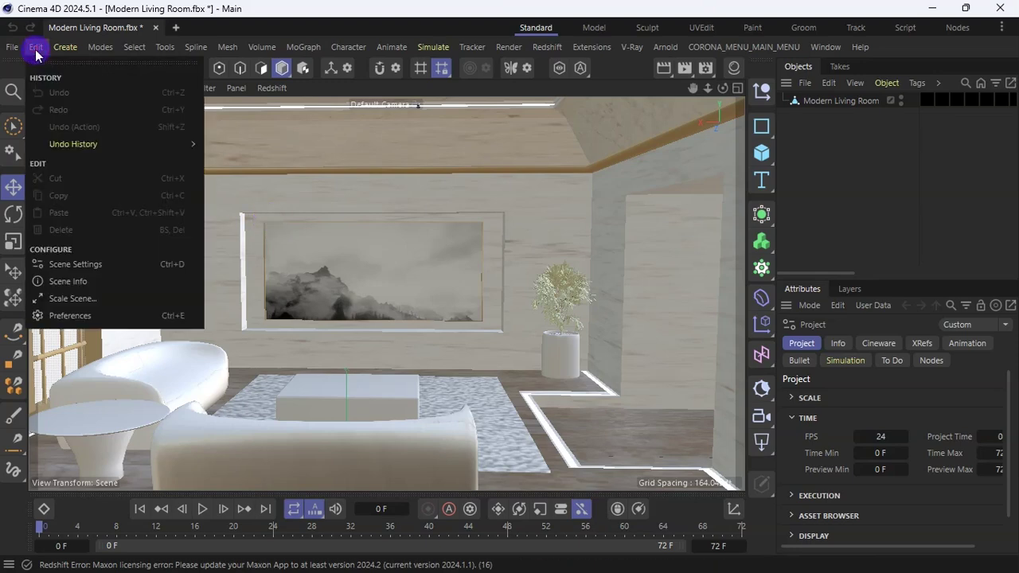
pyautogui.moveTo(12, 47)
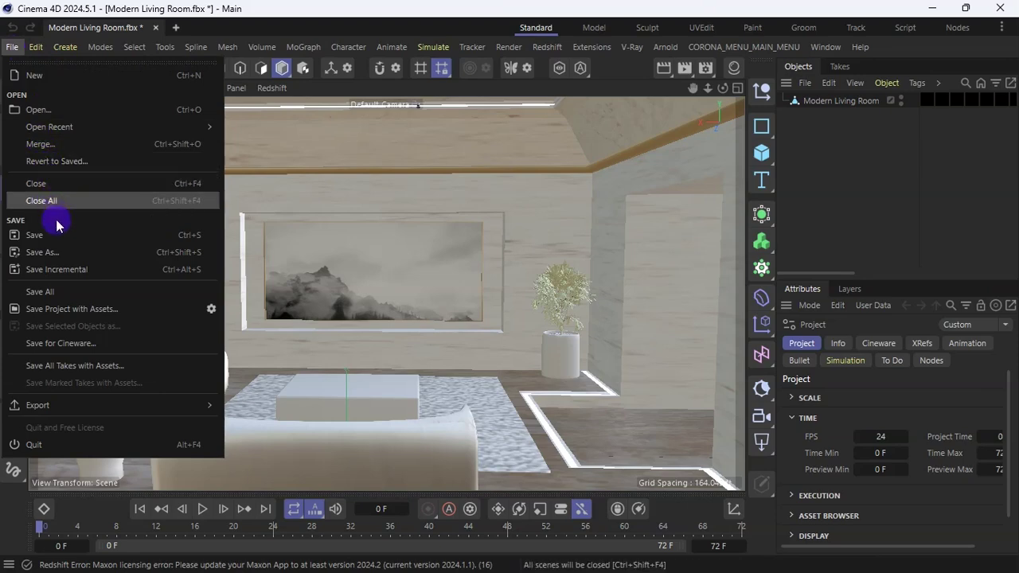
pyautogui.click(55, 144)
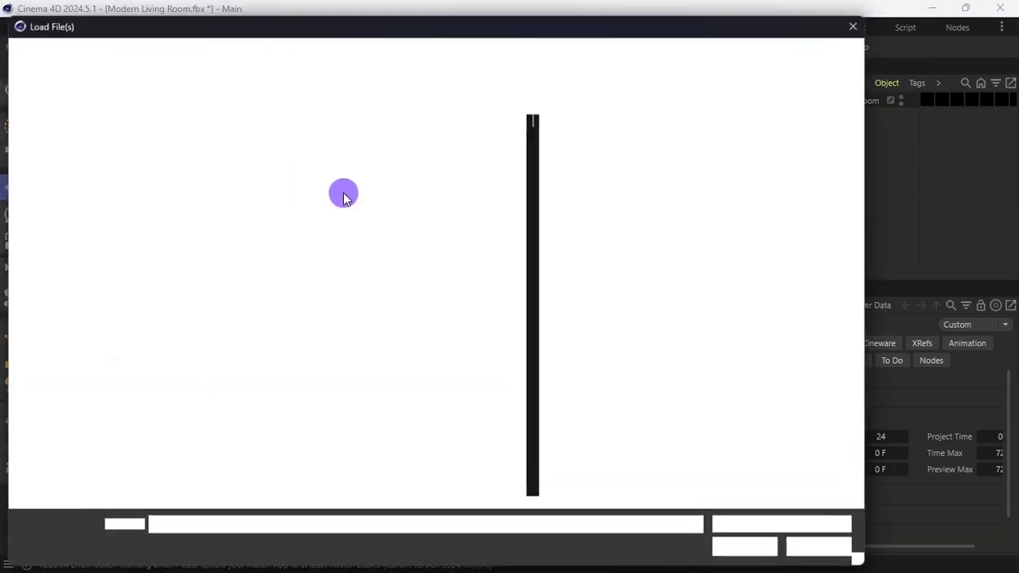
pyautogui.press('Return')
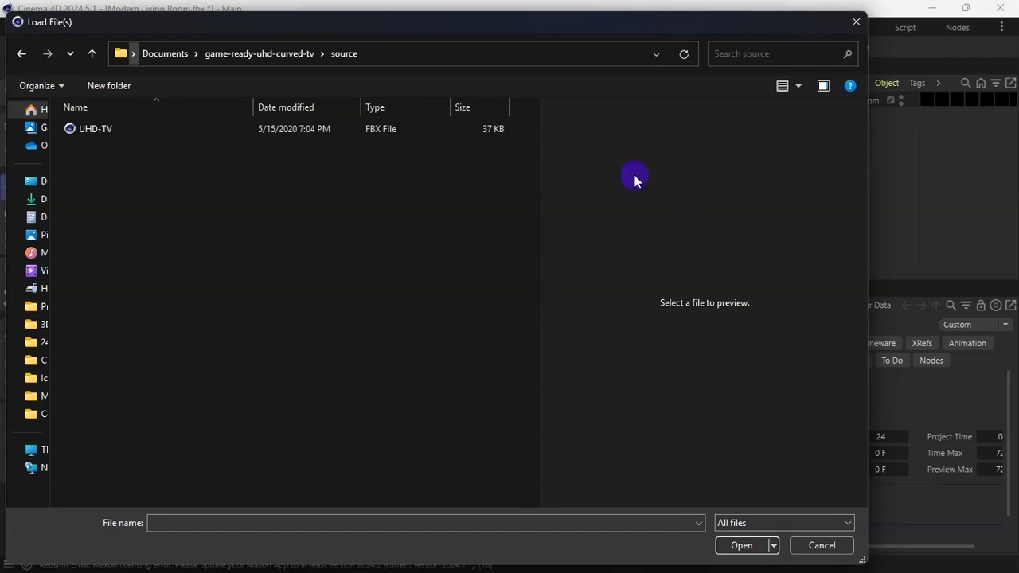
pyautogui.click(121, 130)
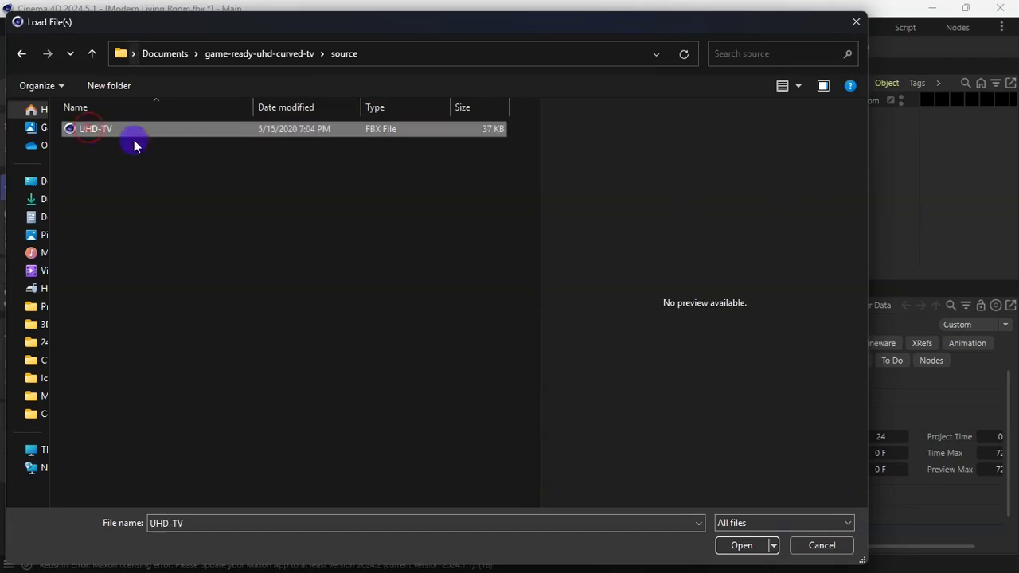
pyautogui.click(740, 546)
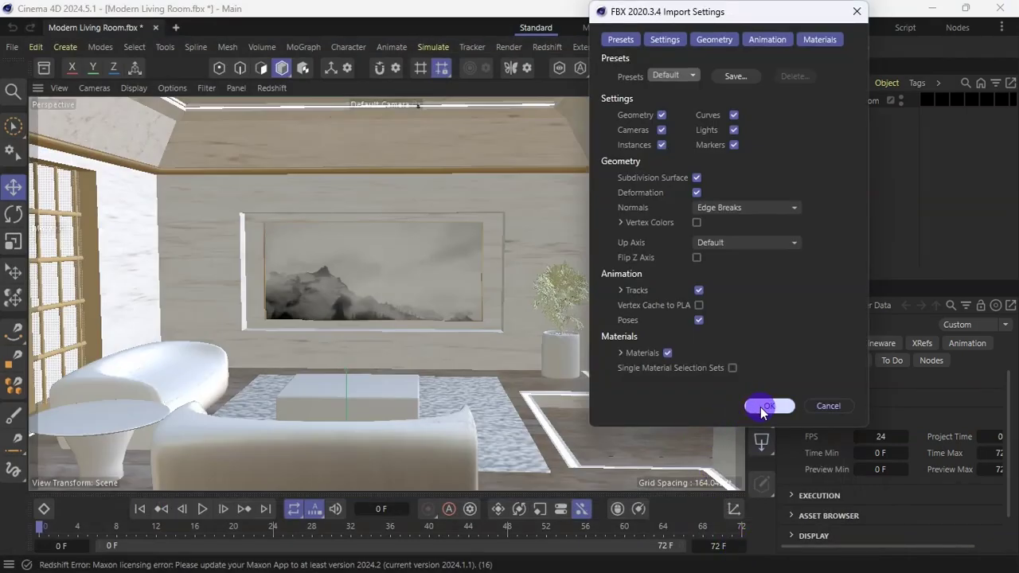
pyautogui.click(760, 407)
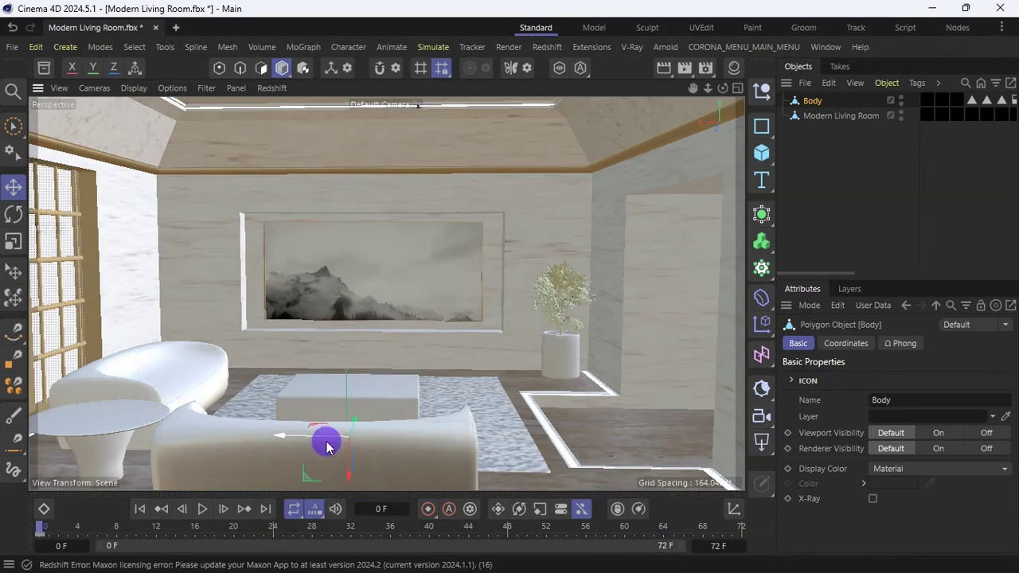
# Raise the imported TV body to the height of the wall artwork and scale it up uniformly to roughly wall-TV size
pyautogui.moveTo(350, 480); pyautogui.dragTo(353, 318)
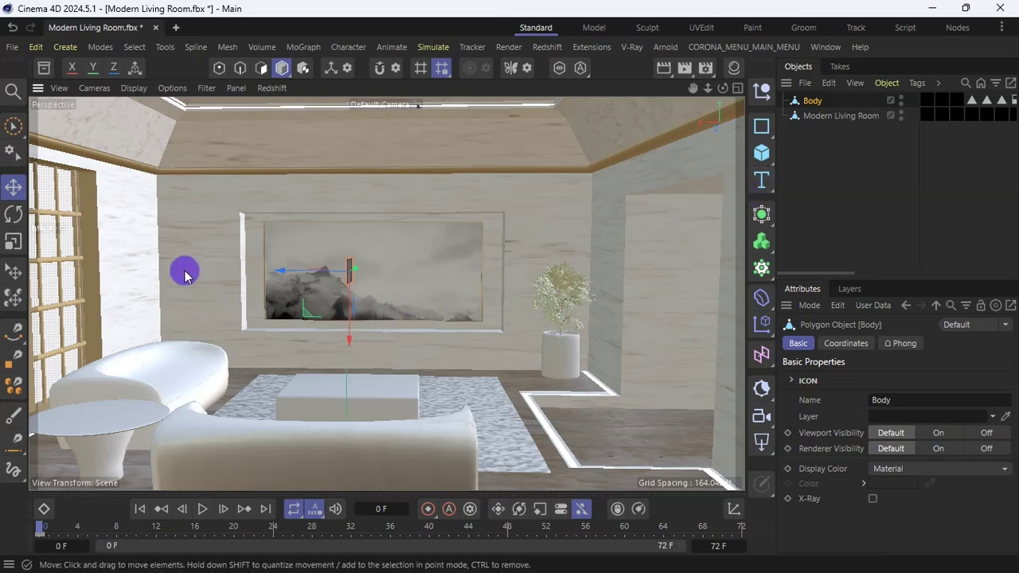
pyautogui.click(12, 214)
pyautogui.click(13, 241)
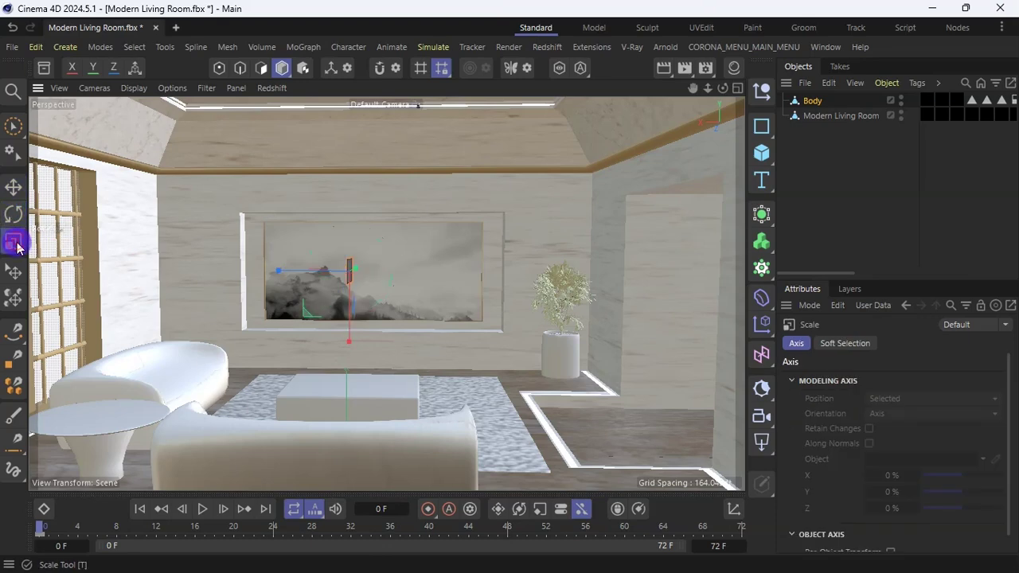
pyautogui.moveTo(316, 362); pyautogui.dragTo(1018, 4)
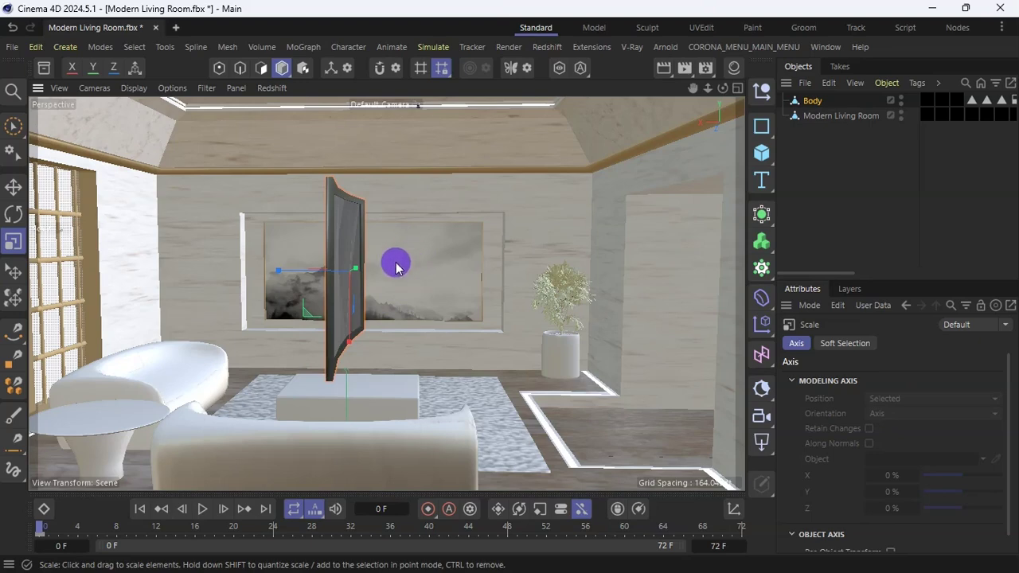
# In the enlarged Top view, rotate the TV 90° so it runs parallel to the artwork wall
pyautogui.click(738, 90)
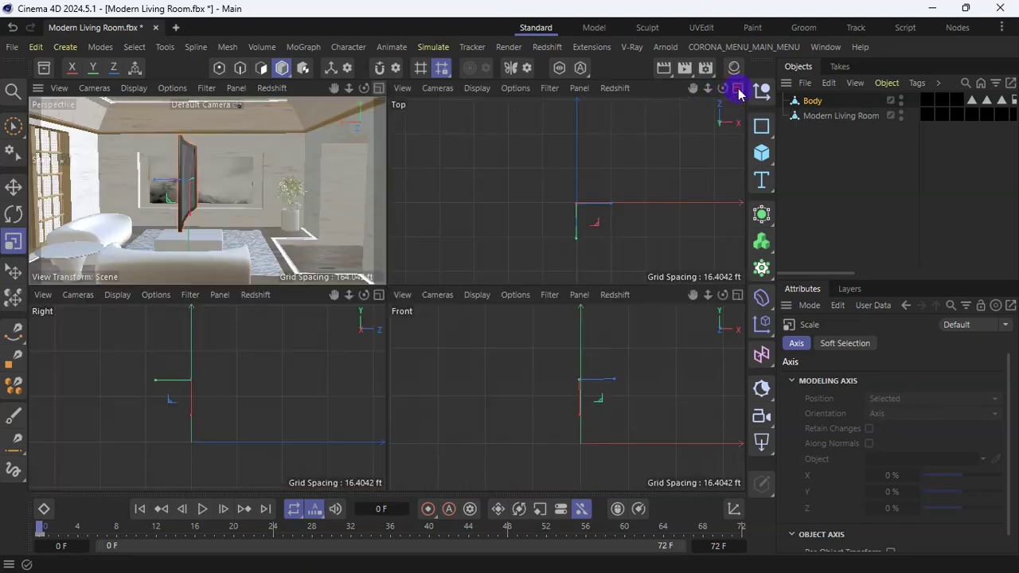
pyautogui.click(736, 90)
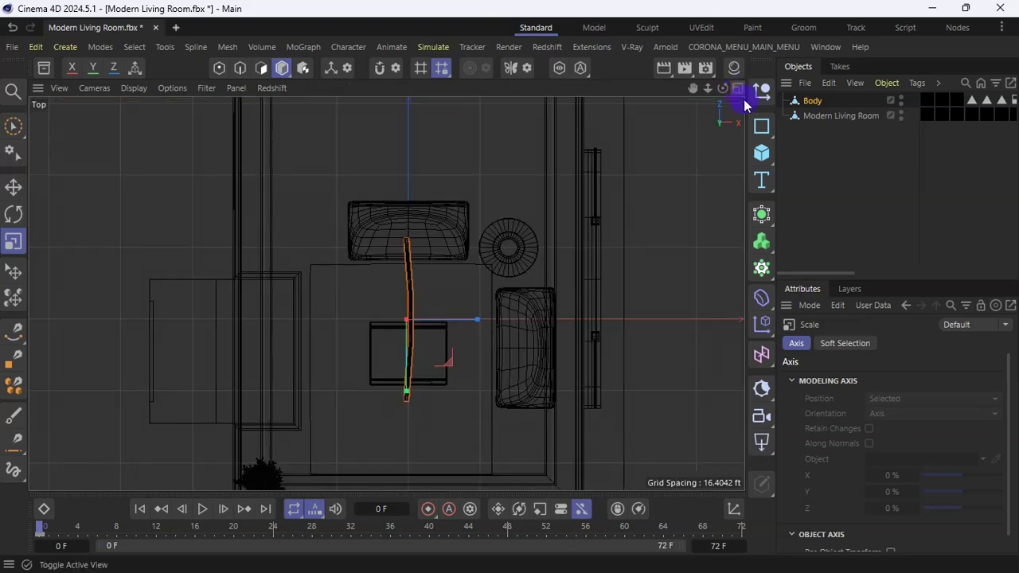
pyautogui.hotkey('ctrl', 'Tab')
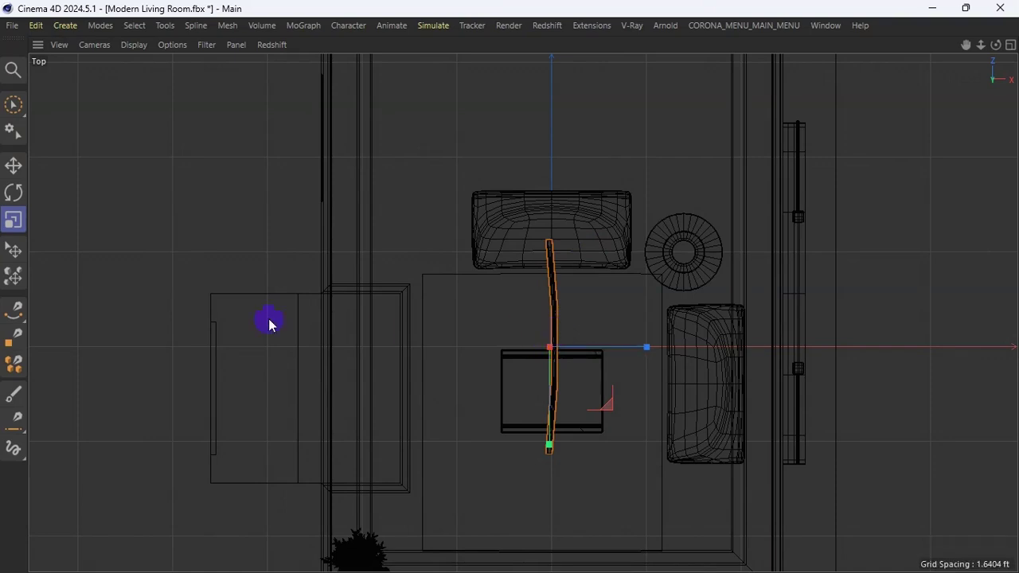
pyautogui.click(13, 192)
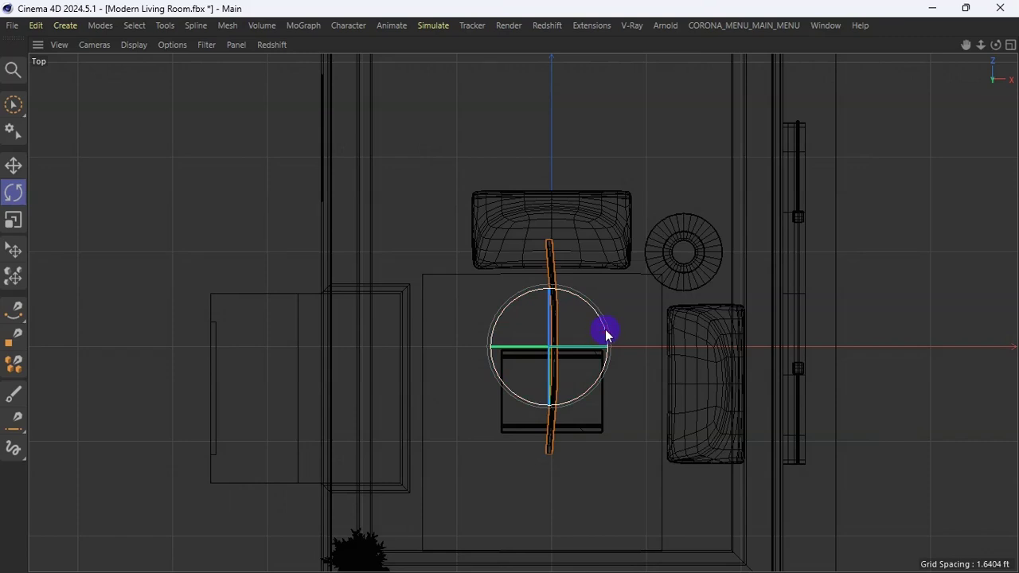
pyautogui.moveTo(604, 334); pyautogui.dragTo(563, 394)
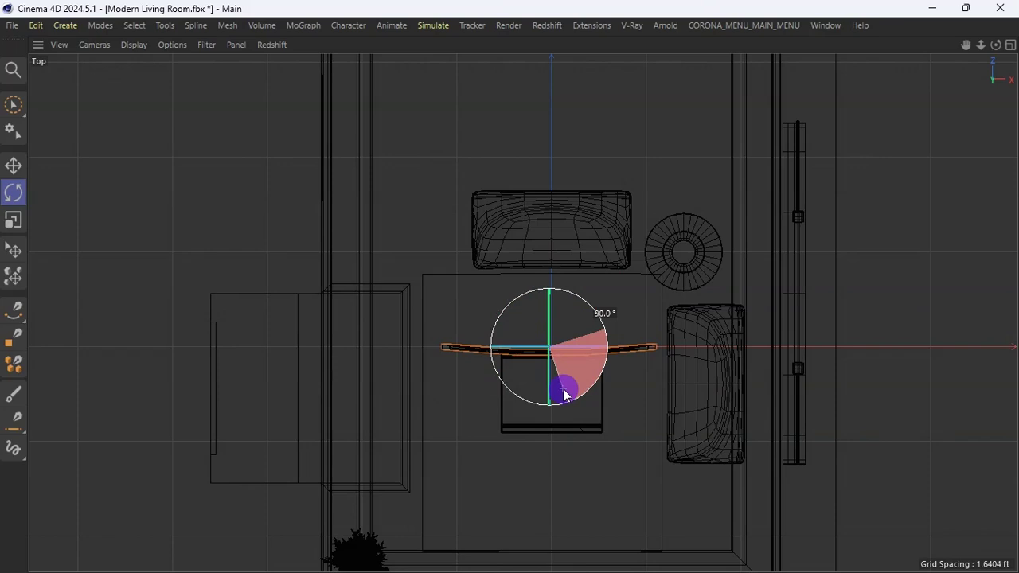
pyautogui.moveTo(564, 394); pyautogui.dragTo(563, 393)
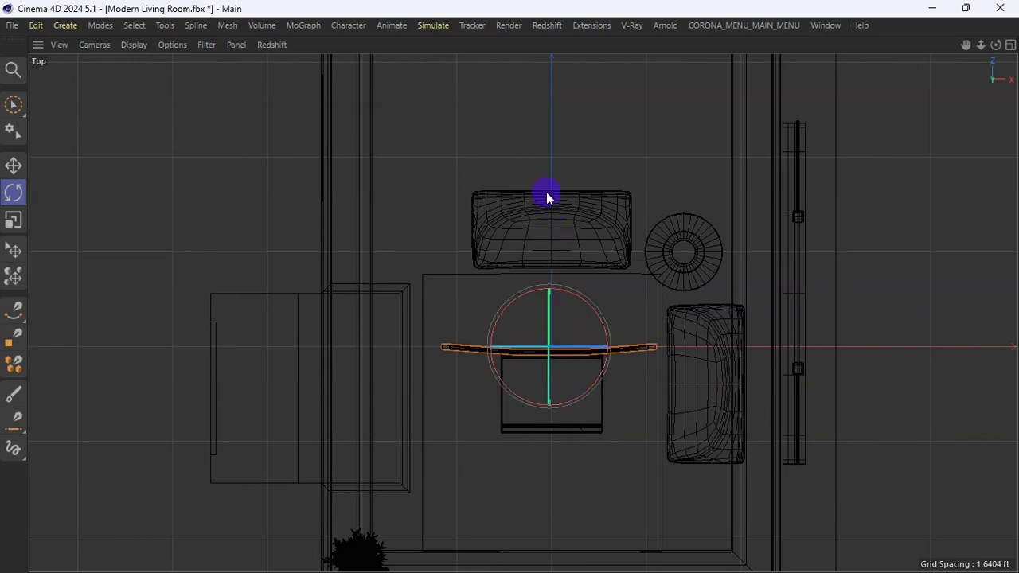
# Move the TV straight back in the Top view to the recess in the artwork wall
pyautogui.scroll(-5, 544, 158)
pyautogui.scroll(5, 552, 454)
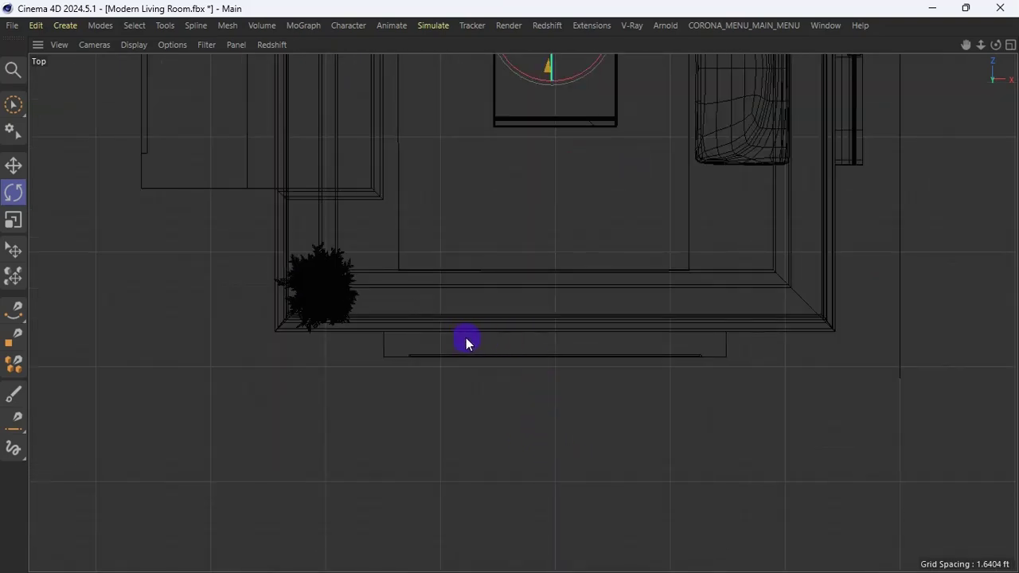
pyautogui.scroll(-5, 571, 353)
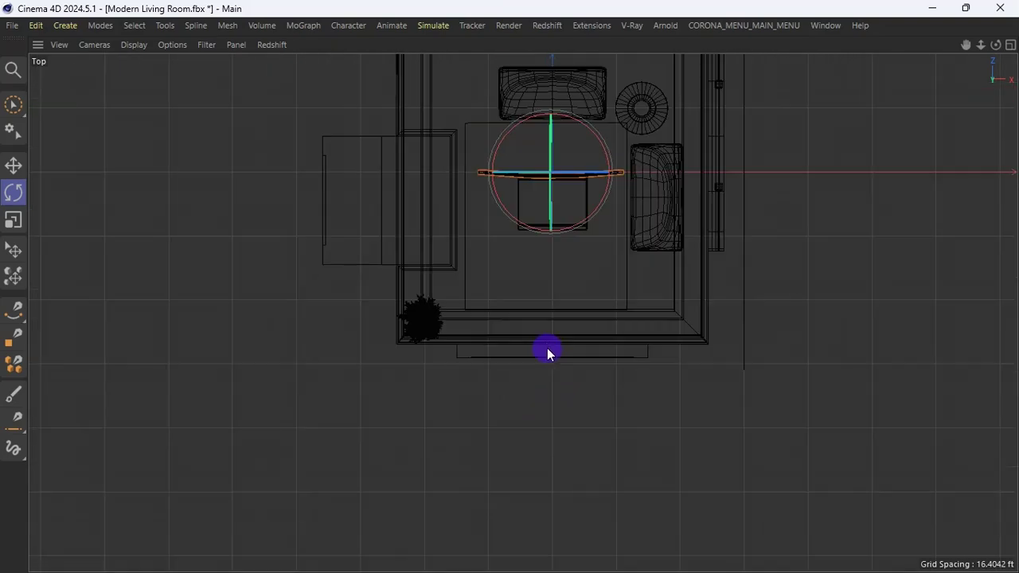
pyautogui.click(13, 165)
pyautogui.moveTo(551, 266); pyautogui.dragTo(543, 441)
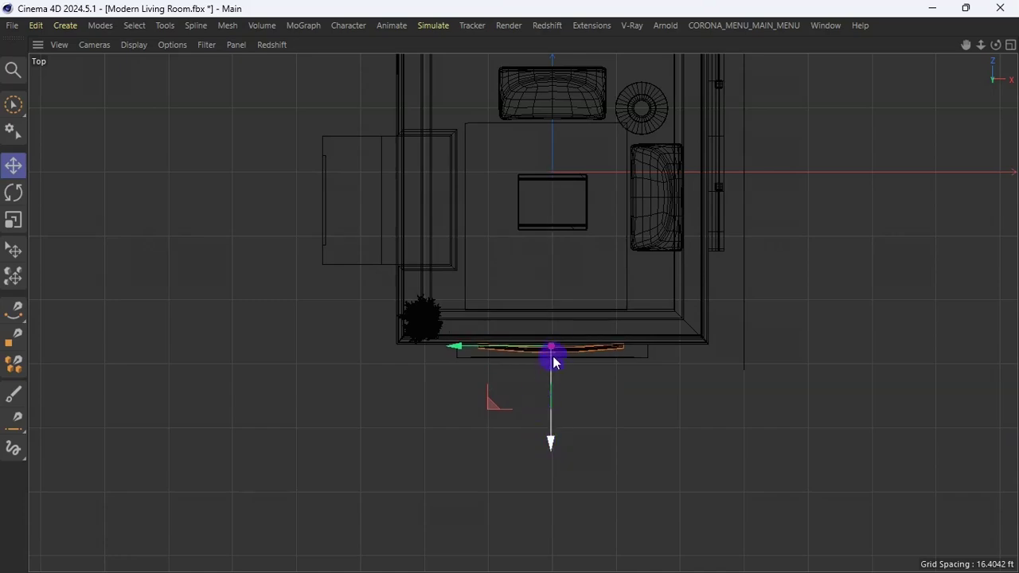
# Push the TV about 0.86 ft deeper into the wall recess in the Top view
pyautogui.scroll(8, 550, 358)
pyautogui.scroll(3, 515, 372)
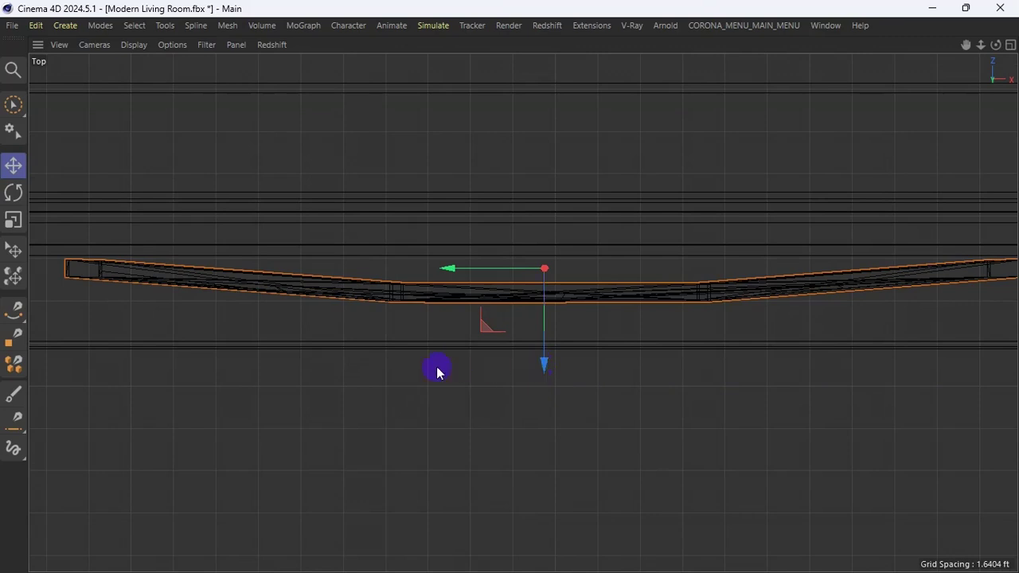
pyautogui.scroll(-2, 437, 373)
pyautogui.moveTo(487, 375); pyautogui.dragTo(490, 400)
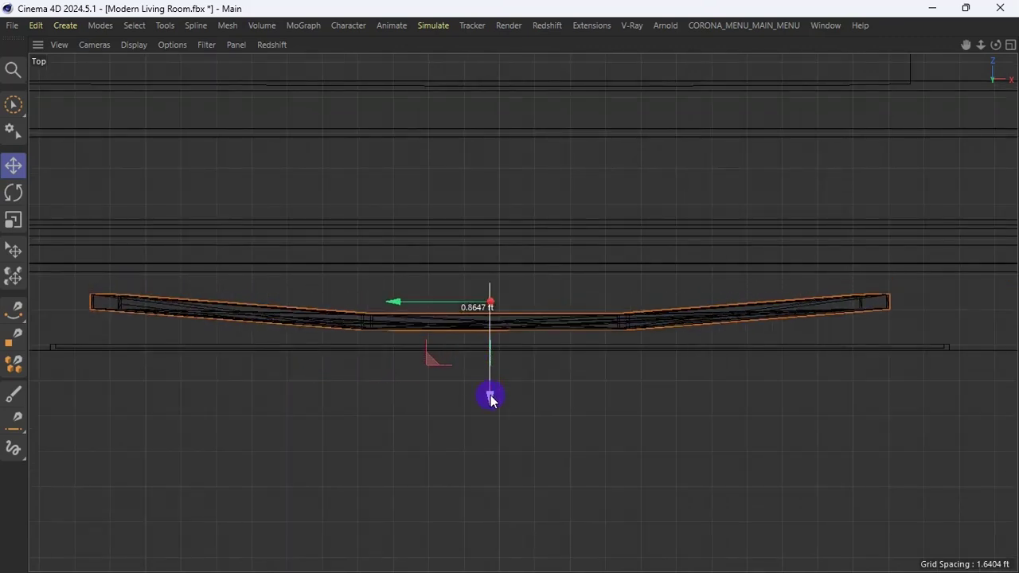
pyautogui.scroll(-3, 489, 390)
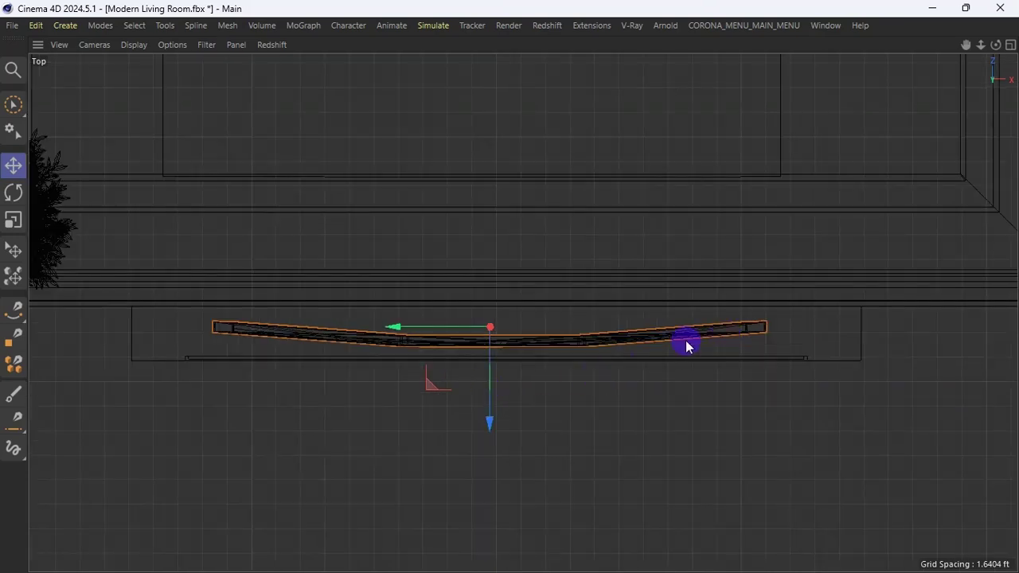
# Scale the TV up to nearly fill the recess width and shift it about 0.55 ft back toward the room
pyautogui.click(12, 224)
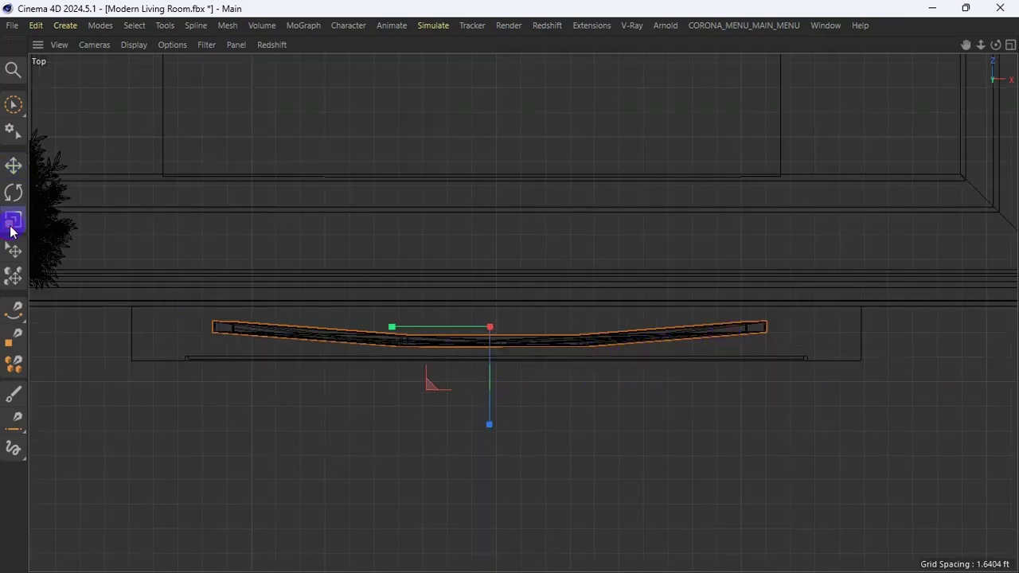
pyautogui.moveTo(450, 440); pyautogui.dragTo(596, 389)
pyautogui.click(13, 165)
pyautogui.moveTo(489, 426); pyautogui.dragTo(491, 412)
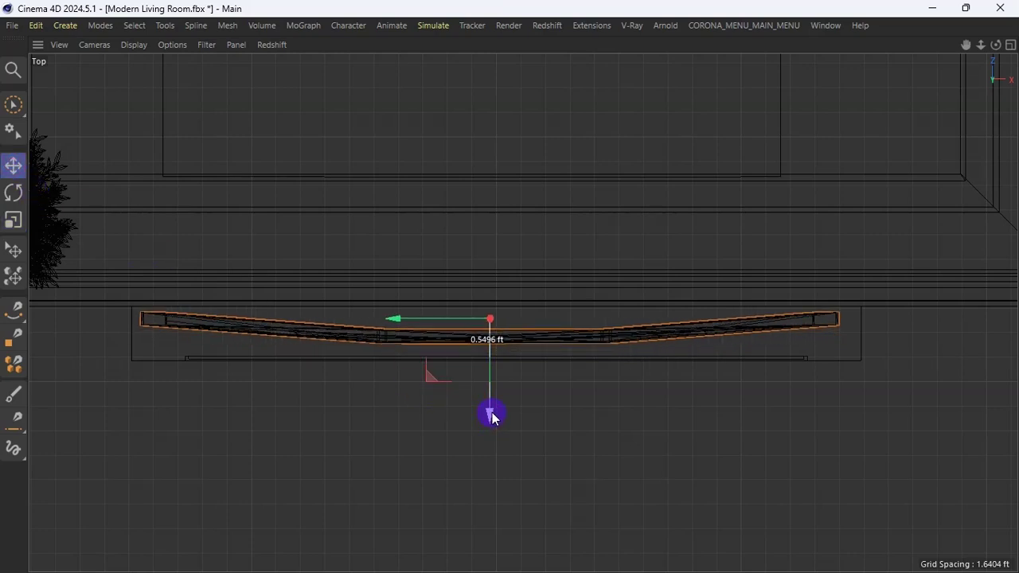
# Reselect the TV body and lower it slightly in the Front view to fit the wall recess vertically
pyautogui.click(1010, 46)
pyautogui.click(515, 44)
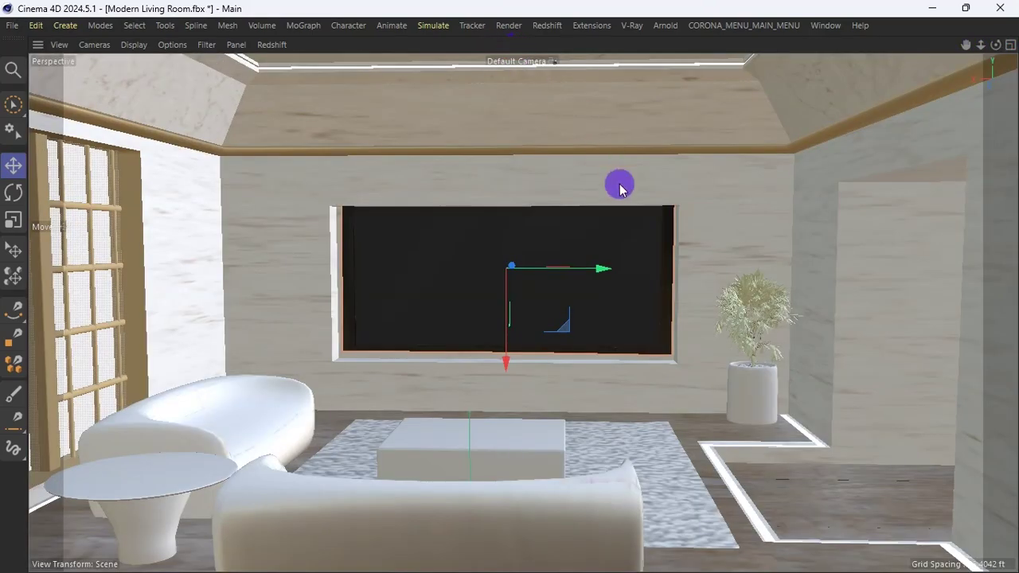
pyautogui.click(707, 205)
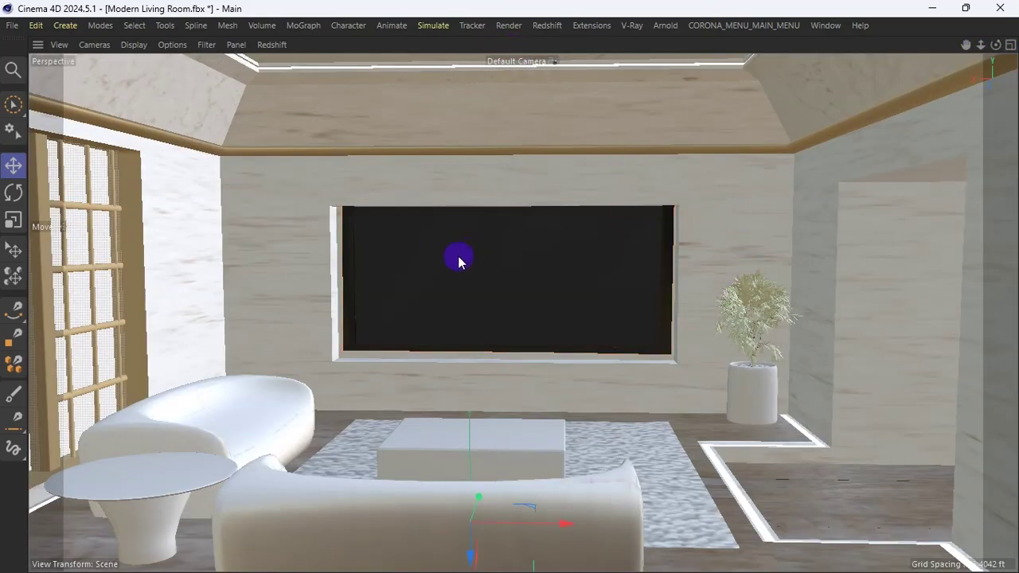
pyautogui.scroll(5, 459, 267)
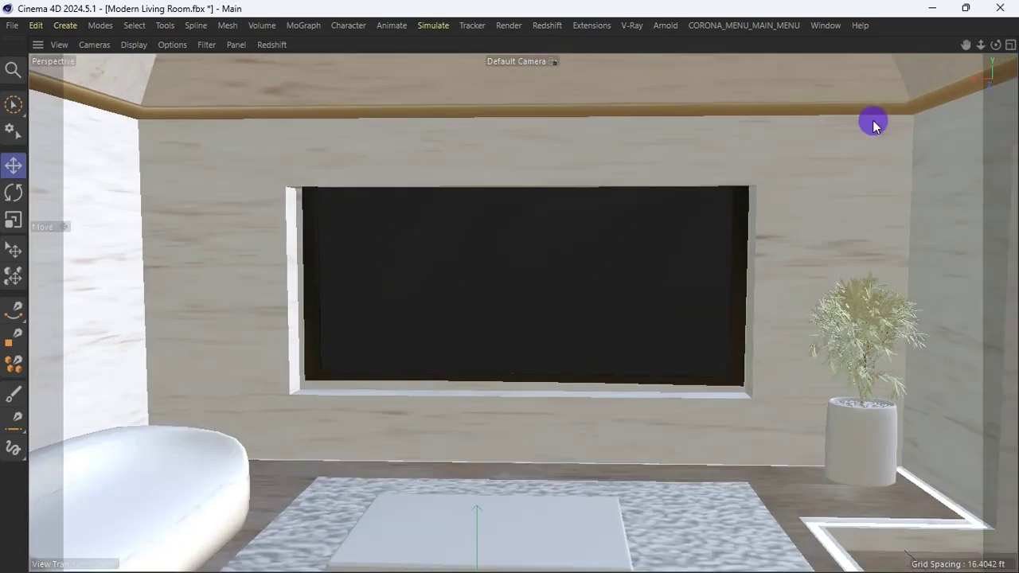
pyautogui.click(1009, 46)
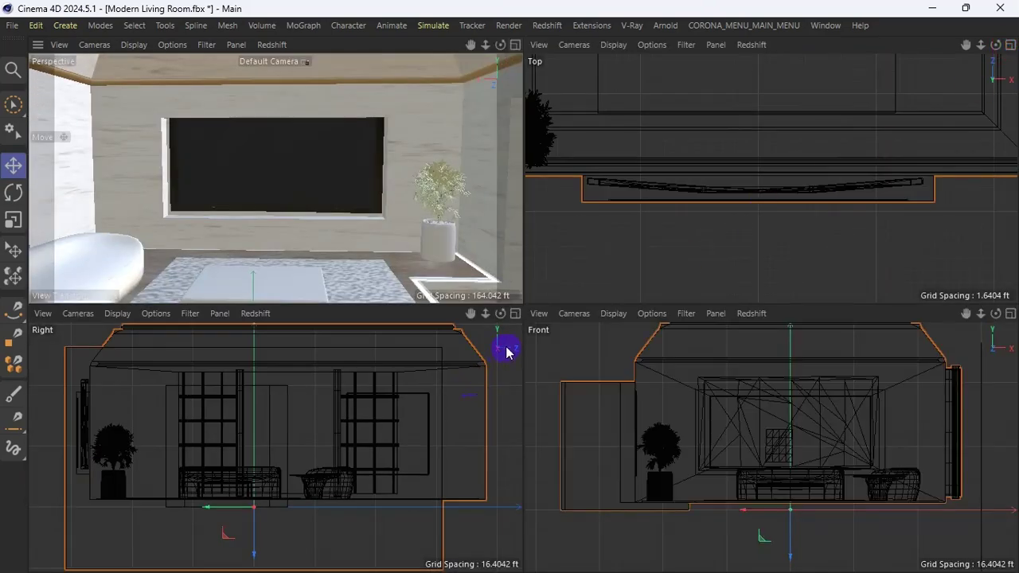
pyautogui.click(1009, 314)
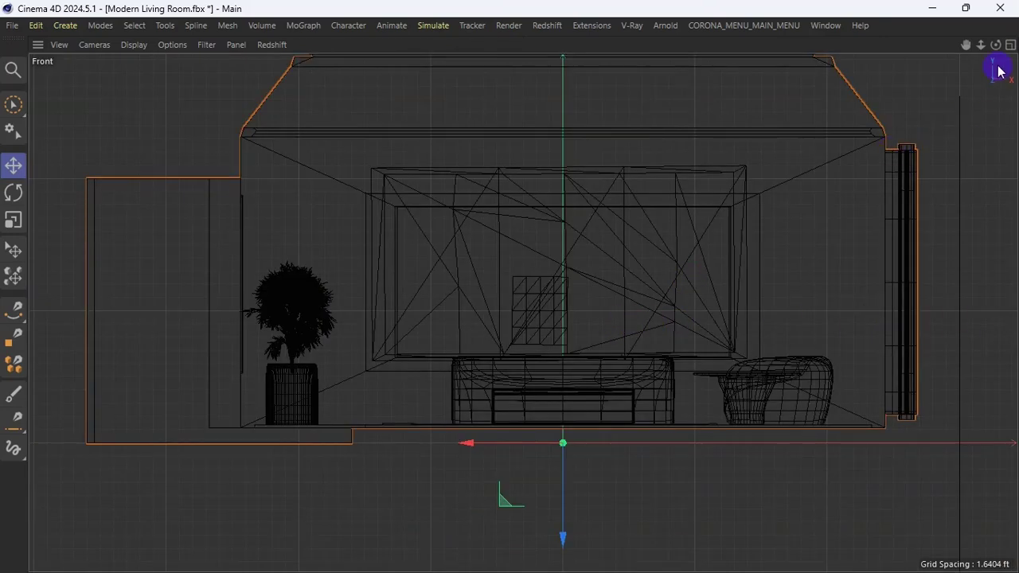
pyautogui.hotkey('ctrl', 'Tab')
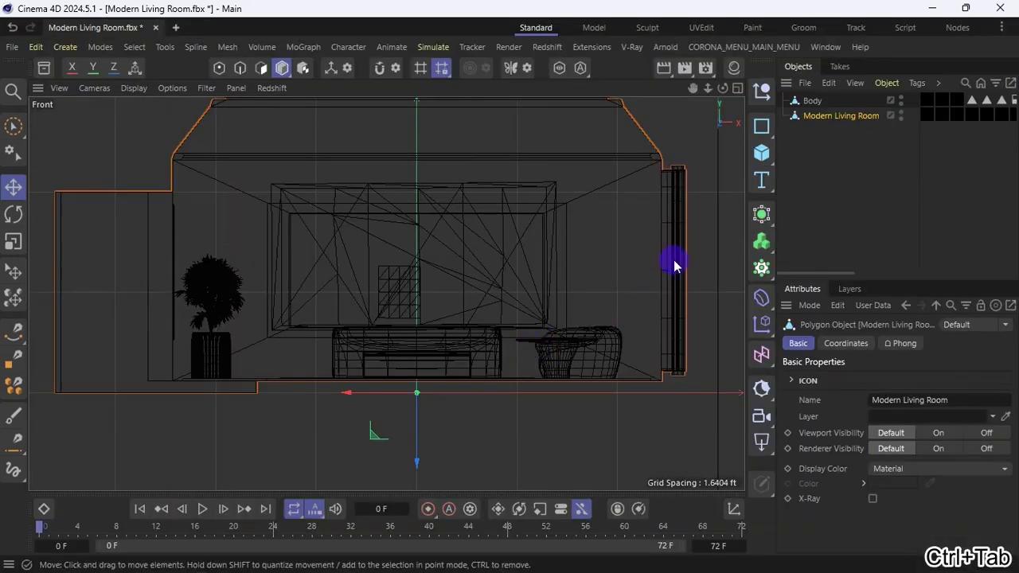
pyautogui.click(813, 101)
pyautogui.hotkey('ctrl', 'Tab')
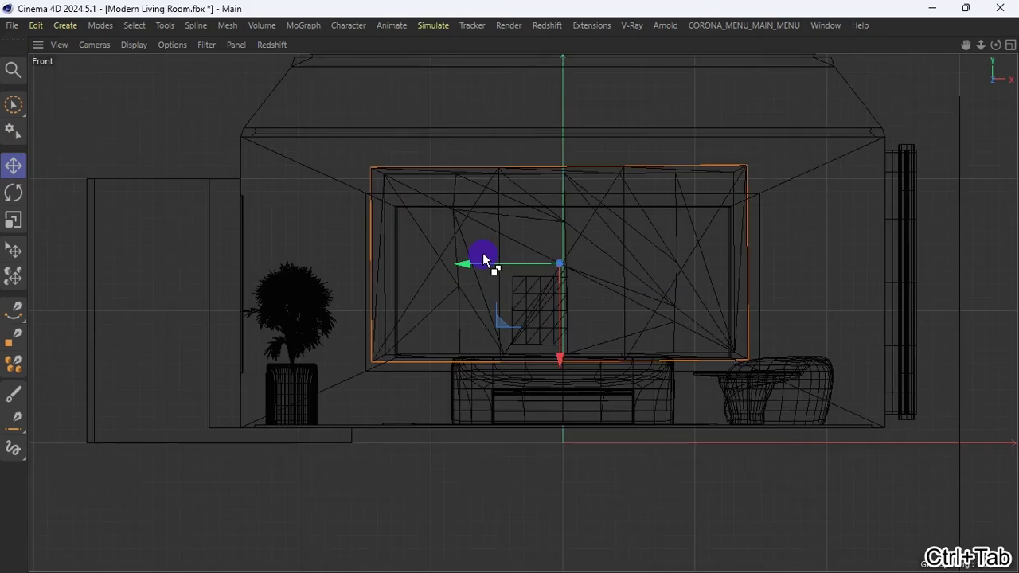
pyautogui.scroll(5, 567, 322)
pyautogui.scroll(-4, 567, 326)
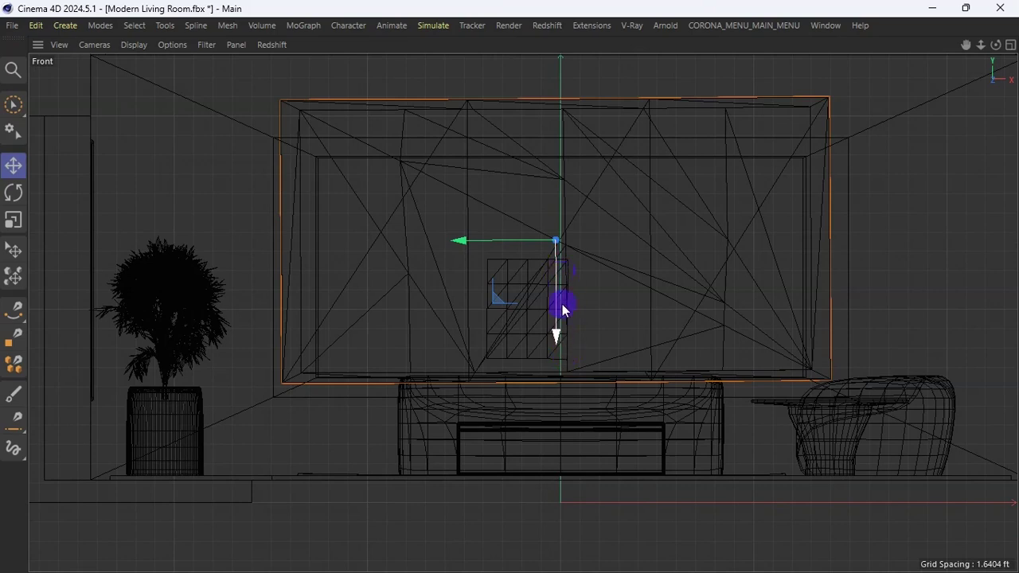
pyautogui.moveTo(556, 335); pyautogui.dragTo(556, 342)
# Examine the TV's fit within the wall recess up close in the Perspective view
pyautogui.click(1010, 46)
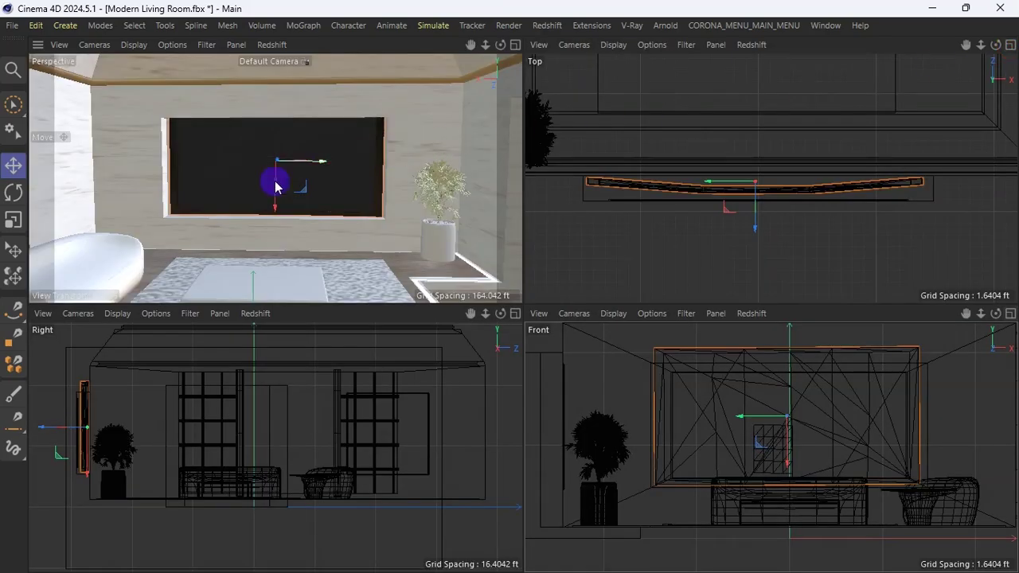
pyautogui.click(515, 45)
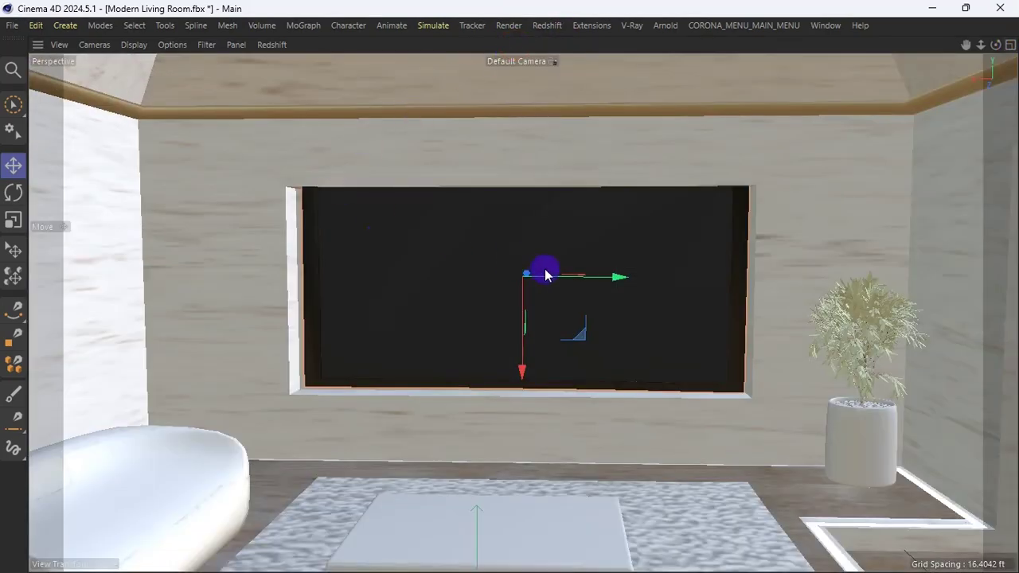
pyautogui.scroll(5, 537, 268)
pyautogui.scroll(1, 524, 299)
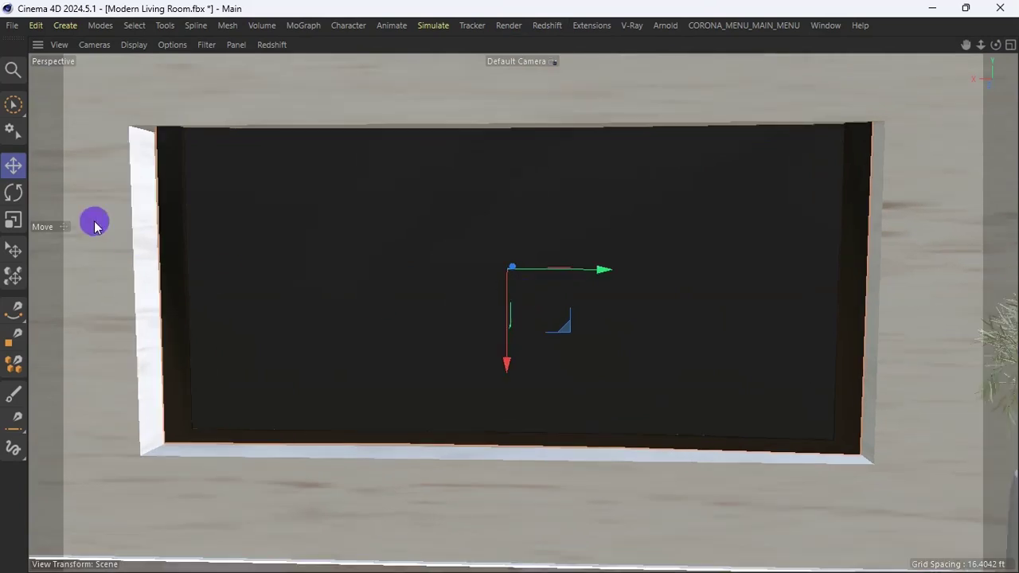
# Scale the TV down slightly and lower it about 0.74 ft within the wall recess
pyautogui.click(12, 220)
pyautogui.moveTo(764, 226); pyautogui.dragTo(754, 228)
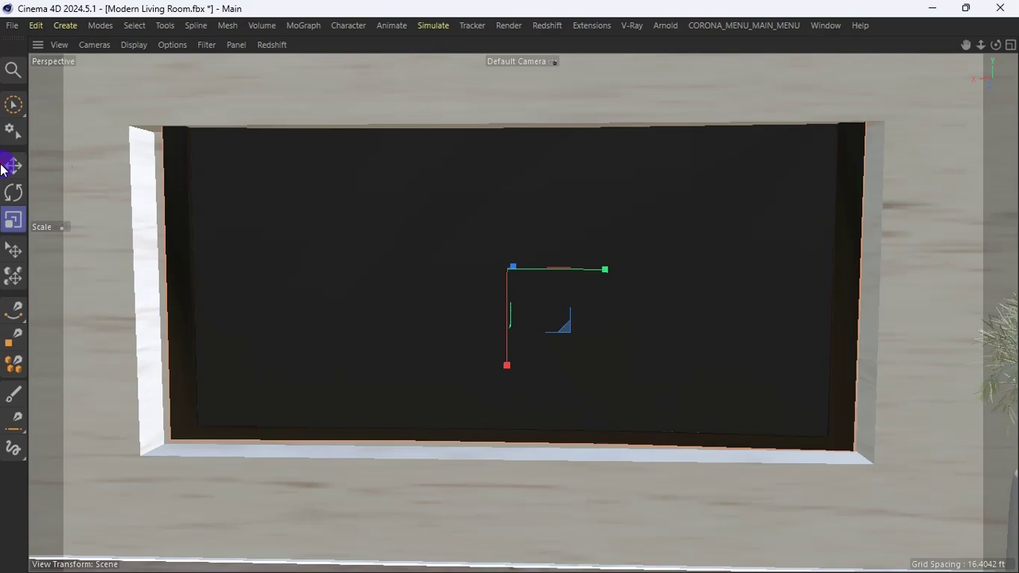
pyautogui.click(12, 165)
pyautogui.moveTo(507, 362); pyautogui.dragTo(507, 376)
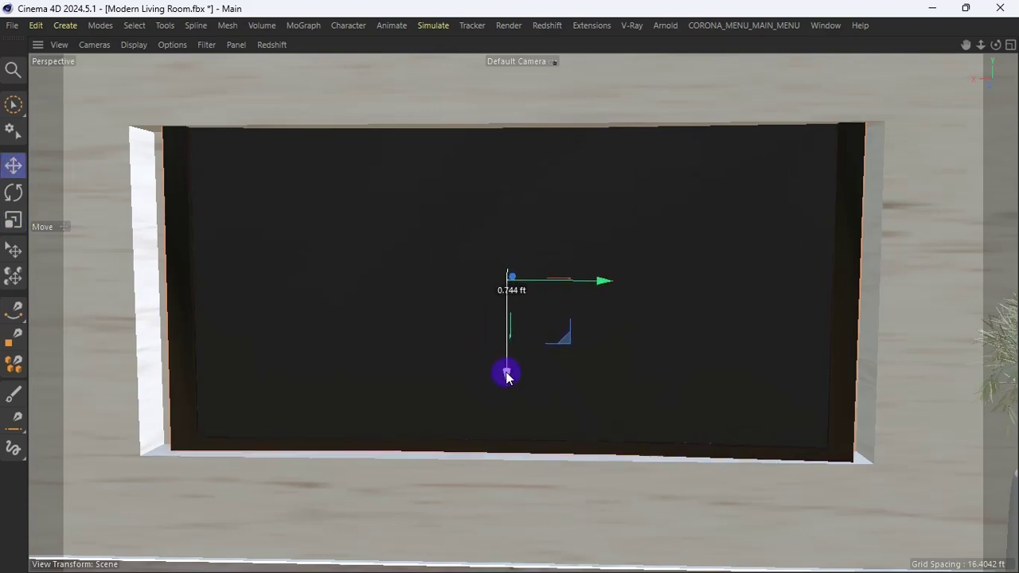
# Shrink the TV a little more and move it down toward the recess's lower edge
pyautogui.click(17, 222)
pyautogui.moveTo(643, 246); pyautogui.dragTo(640, 258)
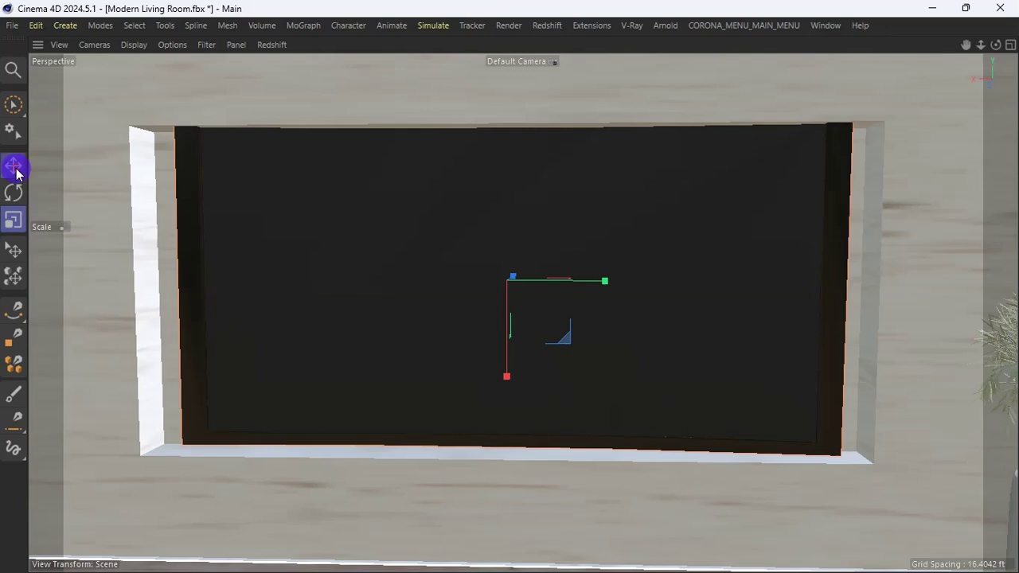
pyautogui.click(13, 166)
pyautogui.moveTo(506, 373); pyautogui.dragTo(509, 381)
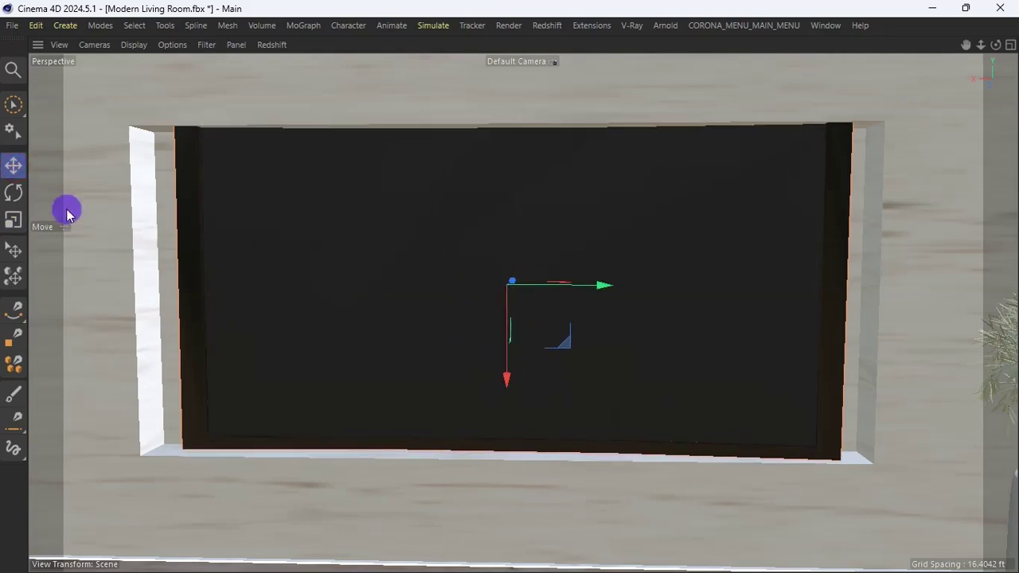
# Reduce the TV's size once more to widen the side gaps, and lower it close to the recess's bottom ledge
pyautogui.click(11, 219)
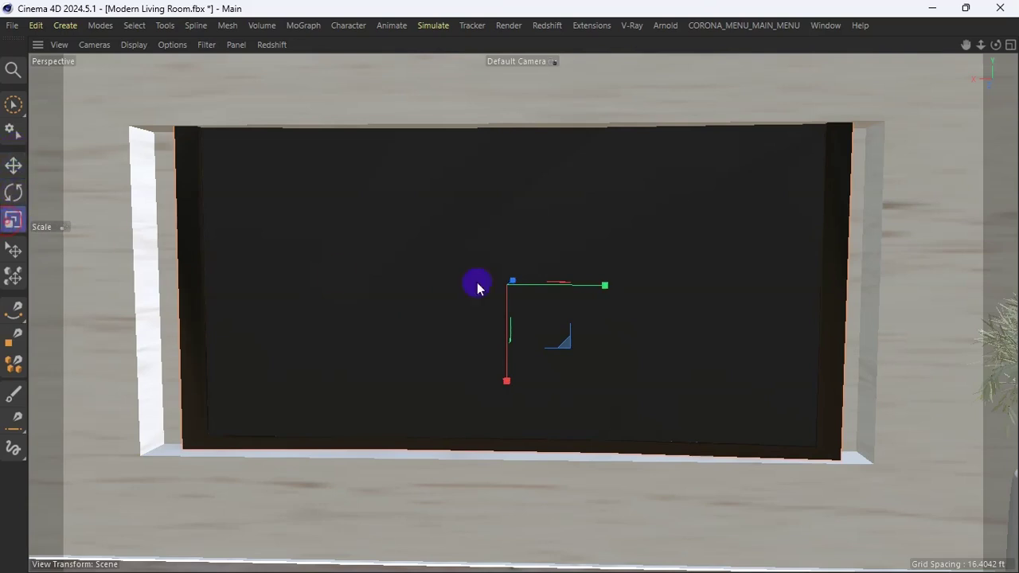
pyautogui.moveTo(740, 257); pyautogui.dragTo(738, 276)
pyautogui.click(13, 166)
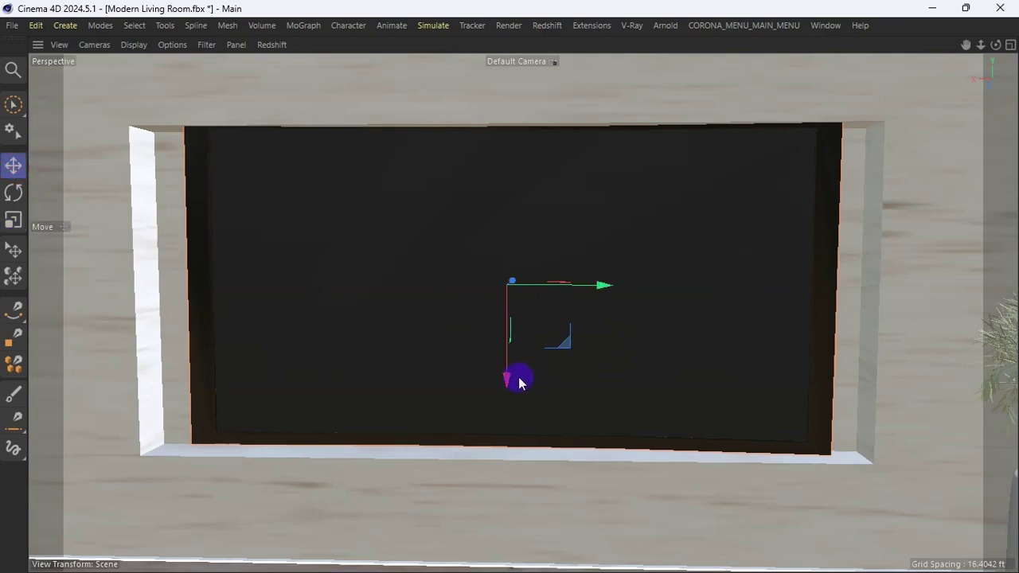
pyautogui.moveTo(508, 381); pyautogui.dragTo(510, 388)
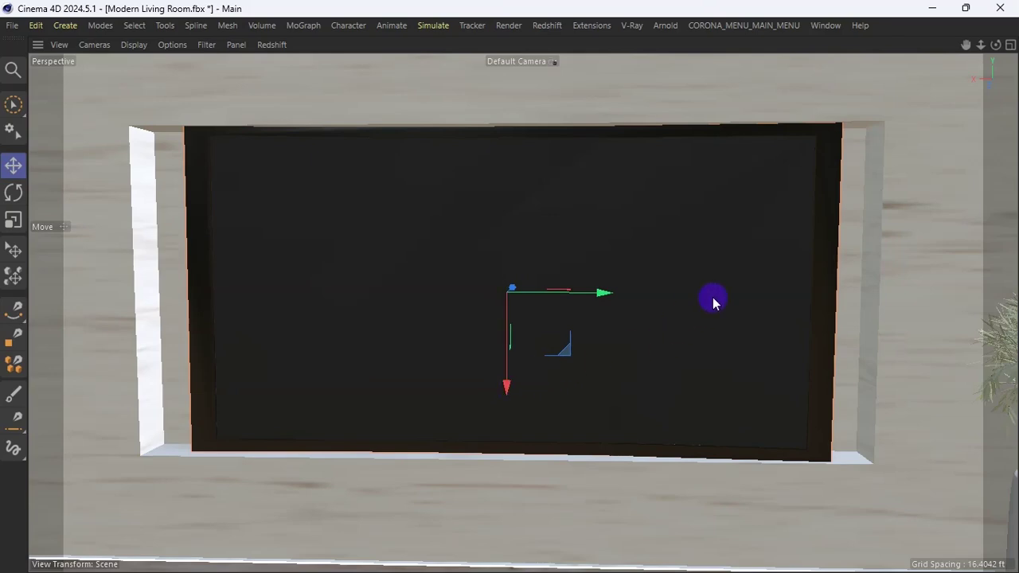
# Fine-tune the TV's fit from an angled Perspective view by scaling it down slightly and lowering it toward the ledge
pyautogui.moveTo(995, 45); pyautogui.dragTo(1016, 44)
pyautogui.click(13, 220)
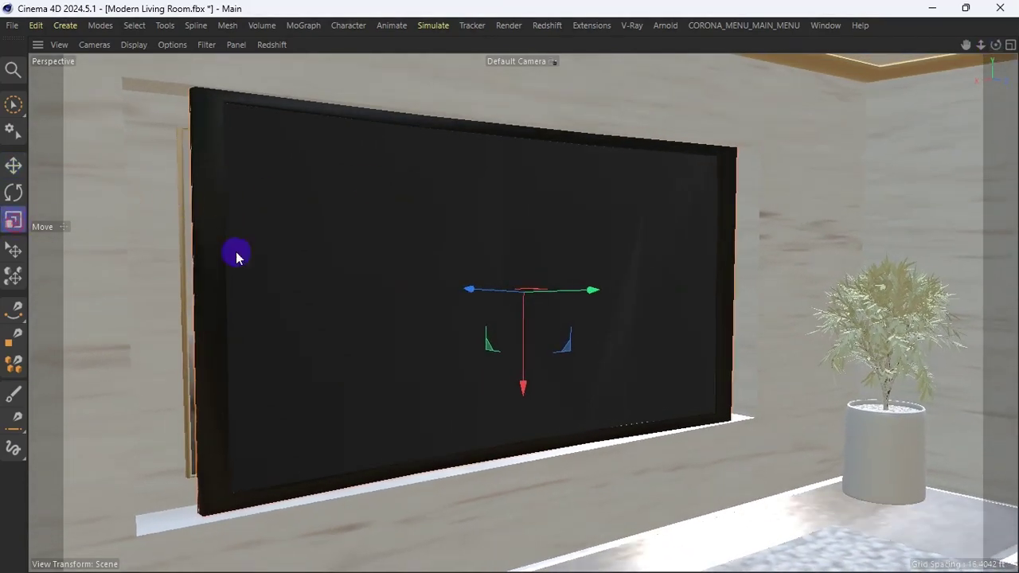
pyautogui.moveTo(642, 214); pyautogui.dragTo(633, 221)
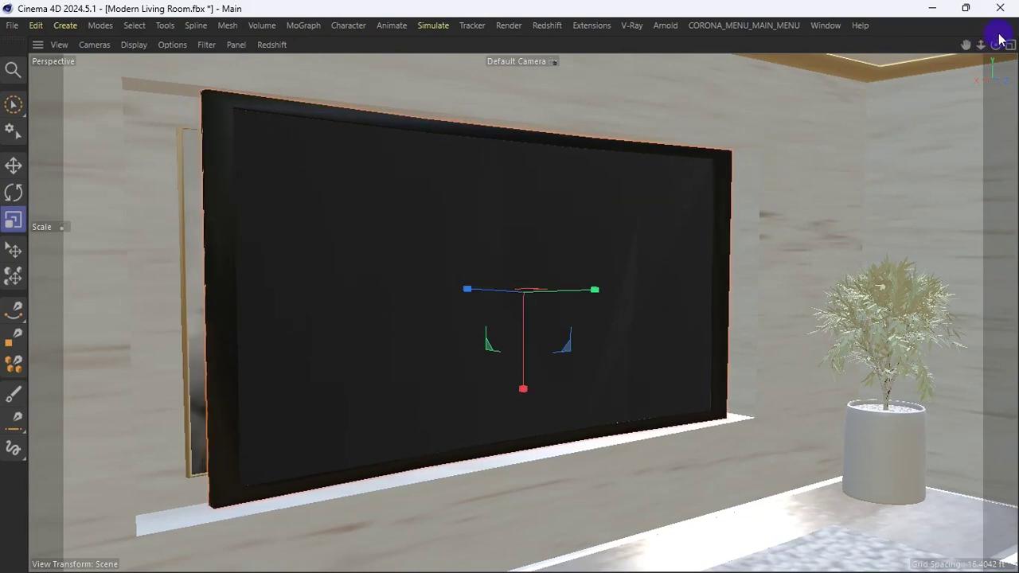
pyautogui.moveTo(995, 44); pyautogui.dragTo(996, 45)
pyautogui.click(13, 165)
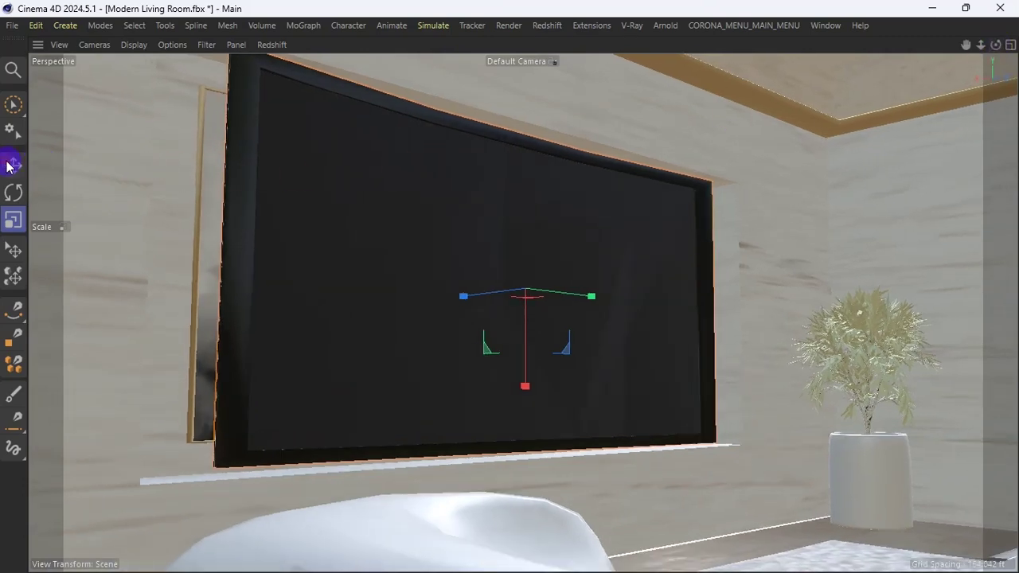
pyautogui.moveTo(525, 385); pyautogui.dragTo(524, 391)
# Restore the full interface layout, widen the viewport and hide the Modern Living Room object to isolate the TV
pyautogui.moveTo(963, 50); pyautogui.dragTo(930, 52)
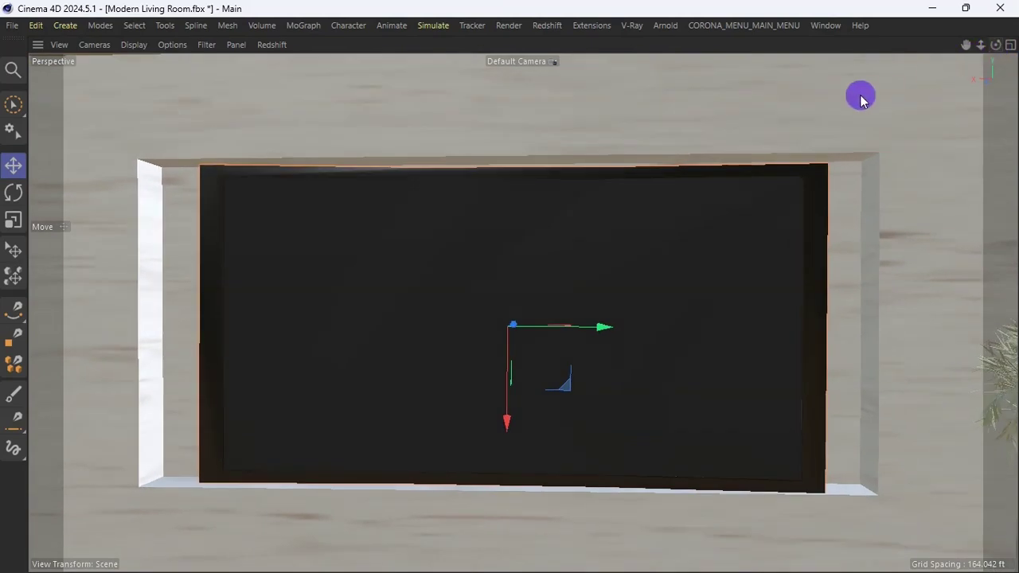
pyautogui.scroll(3, 605, 247)
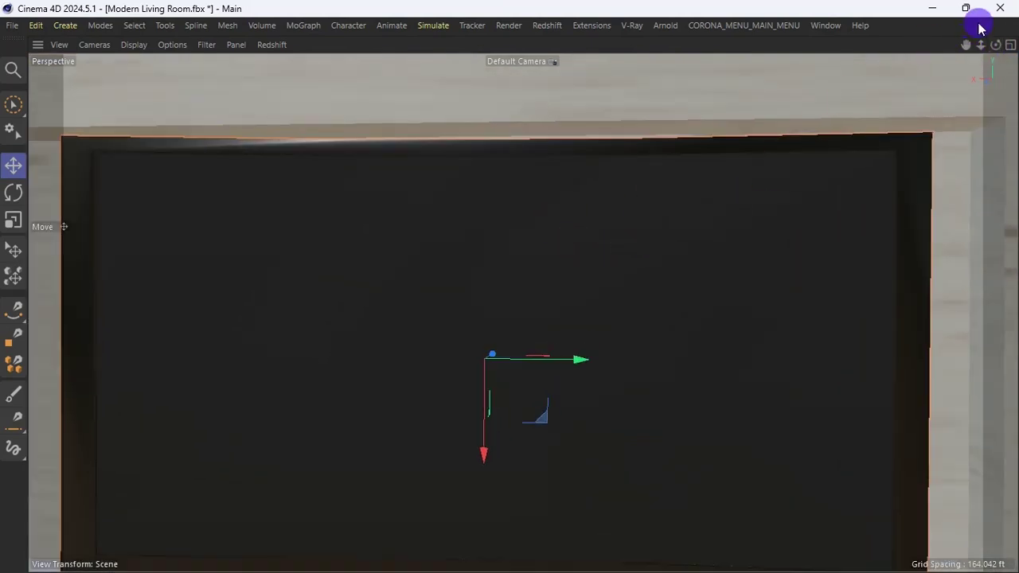
pyautogui.moveTo(996, 45); pyautogui.dragTo(915, 39)
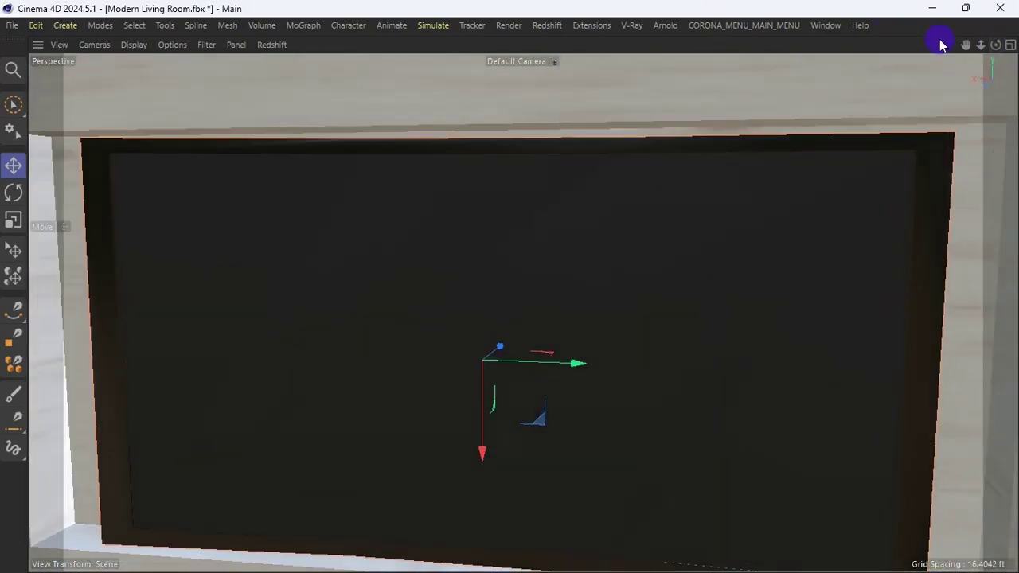
pyautogui.hotkey('ctrl', 'Tab')
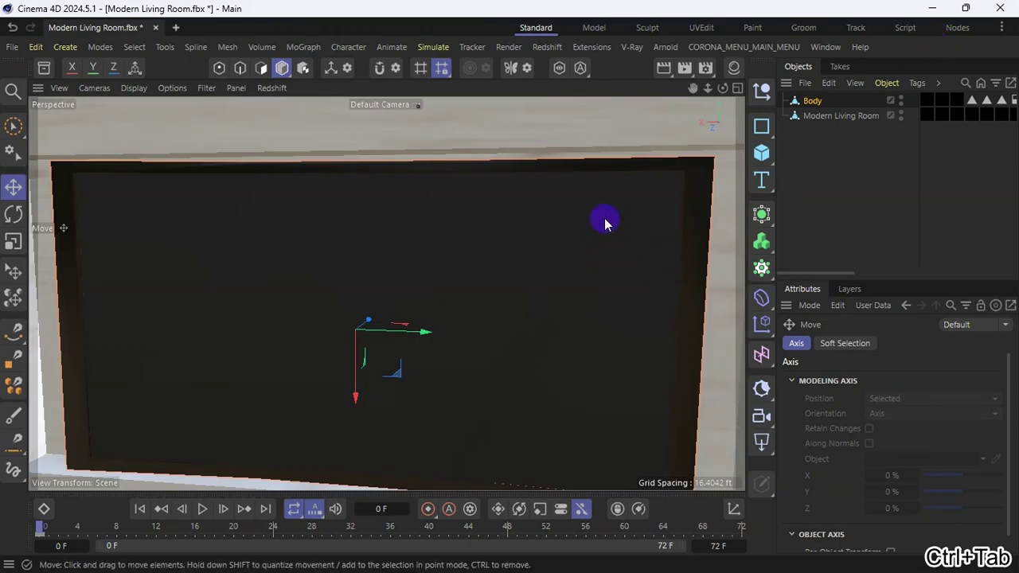
pyautogui.moveTo(748, 131); pyautogui.dragTo(804, 133)
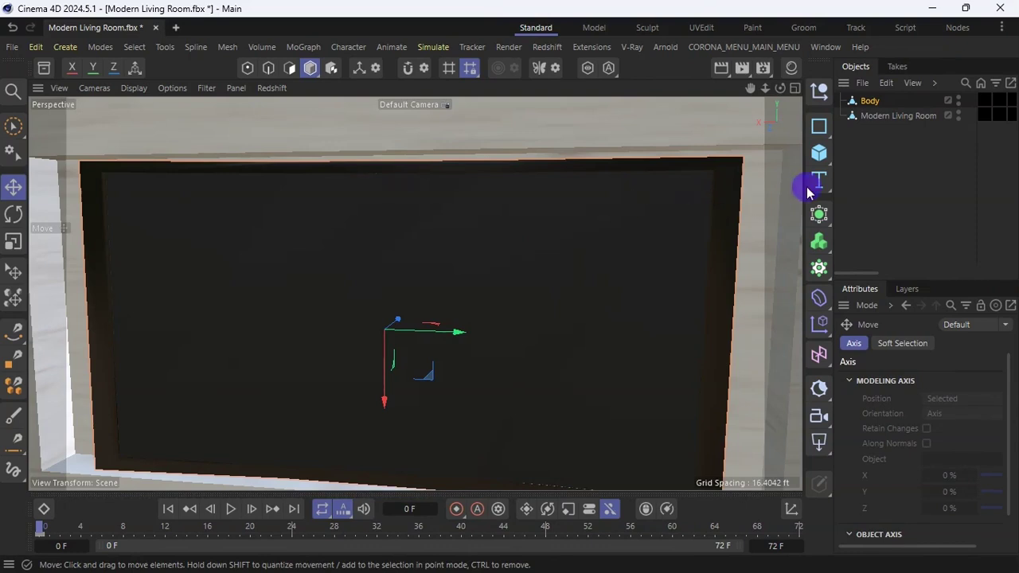
pyautogui.click(958, 116)
pyautogui.keyDown('alt'); pyautogui.moveTo(568, 209); pyautogui.dragTo(518, 228); pyautogui.keyUp('alt')
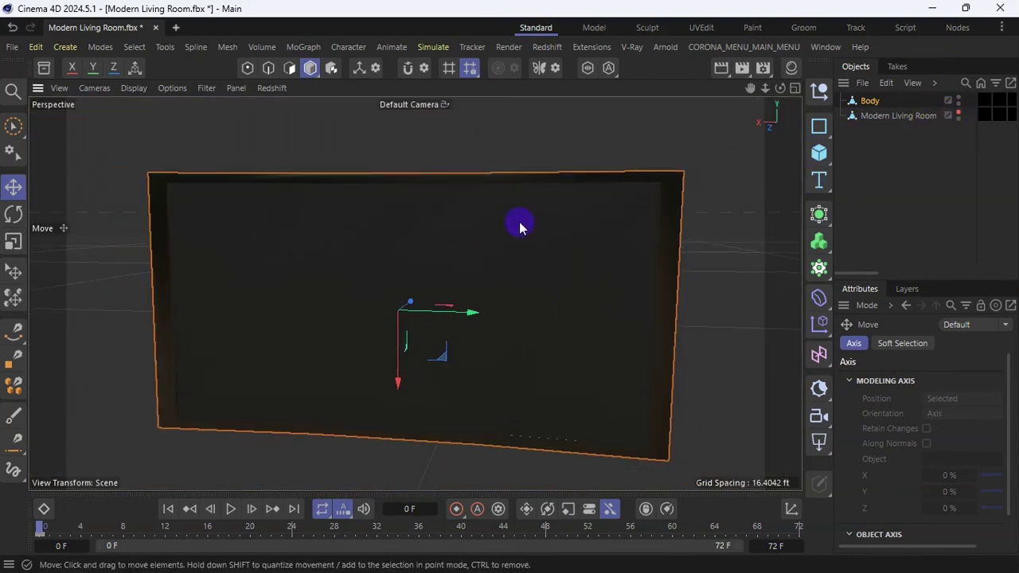
# Select all the front screen polygons of the TV body in Polygon mode with Brush Selection
pyautogui.moveTo(779, 89); pyautogui.dragTo(707, 125)
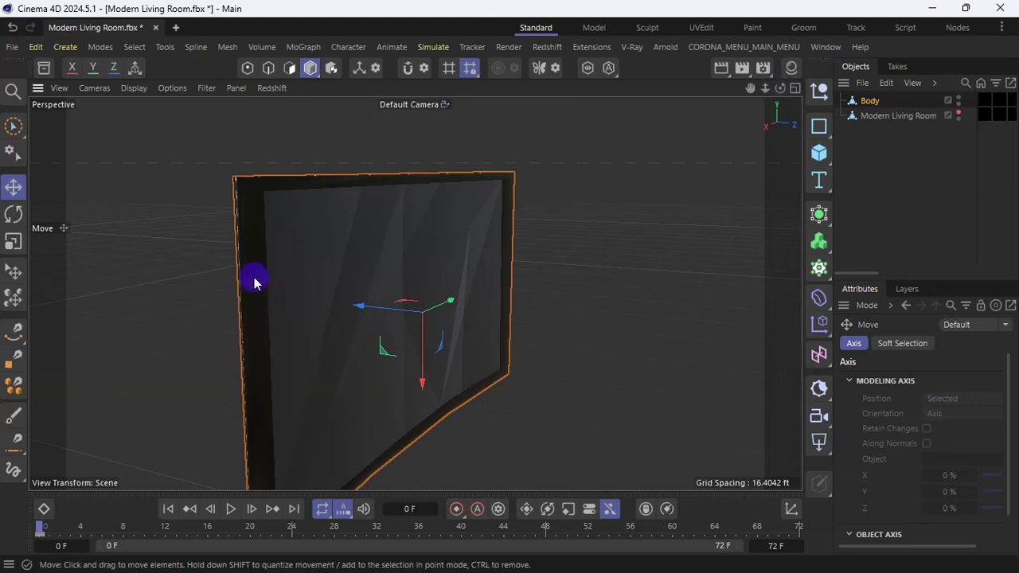
pyautogui.click(375, 263)
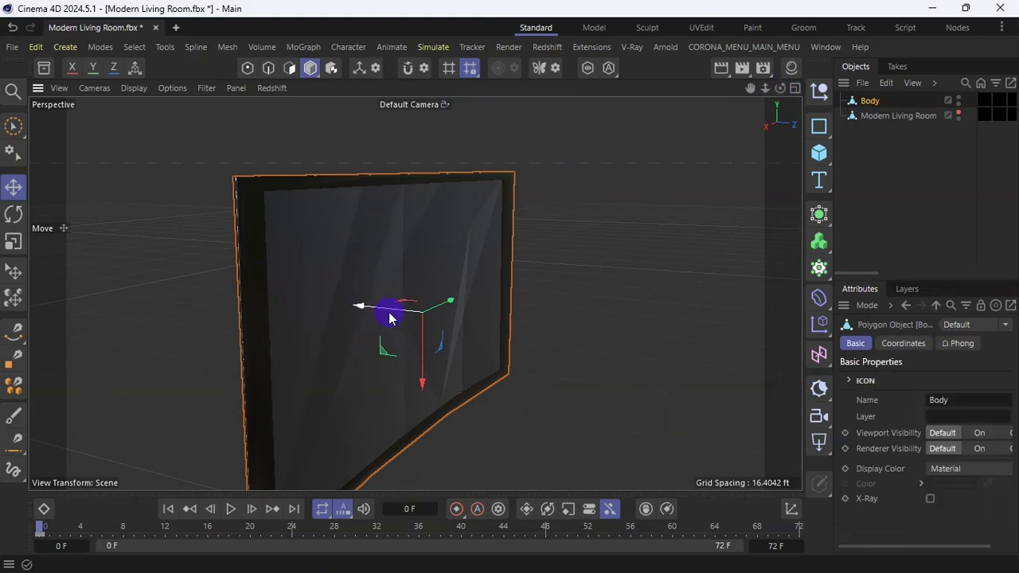
pyautogui.click(290, 68)
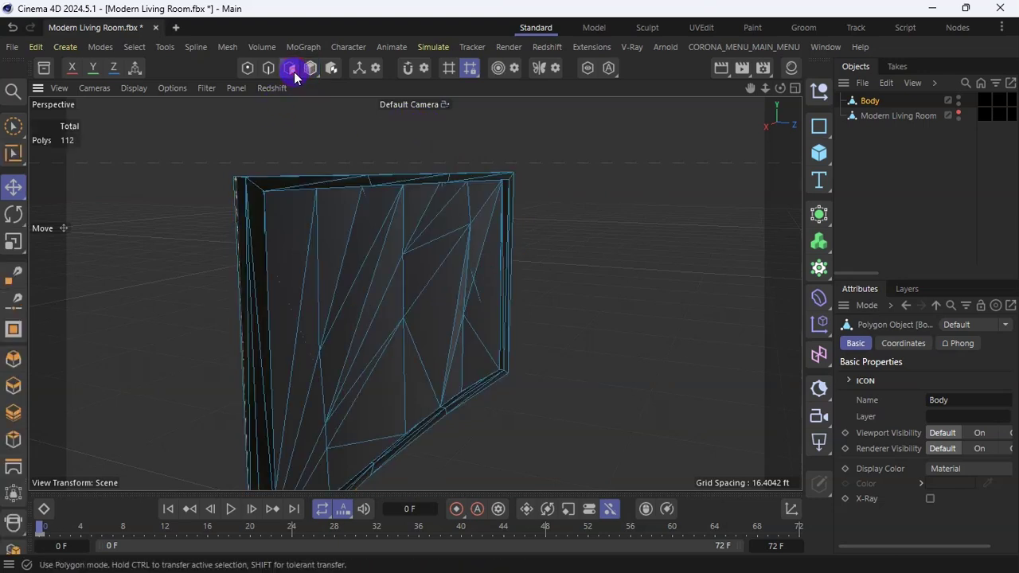
pyautogui.click(13, 126)
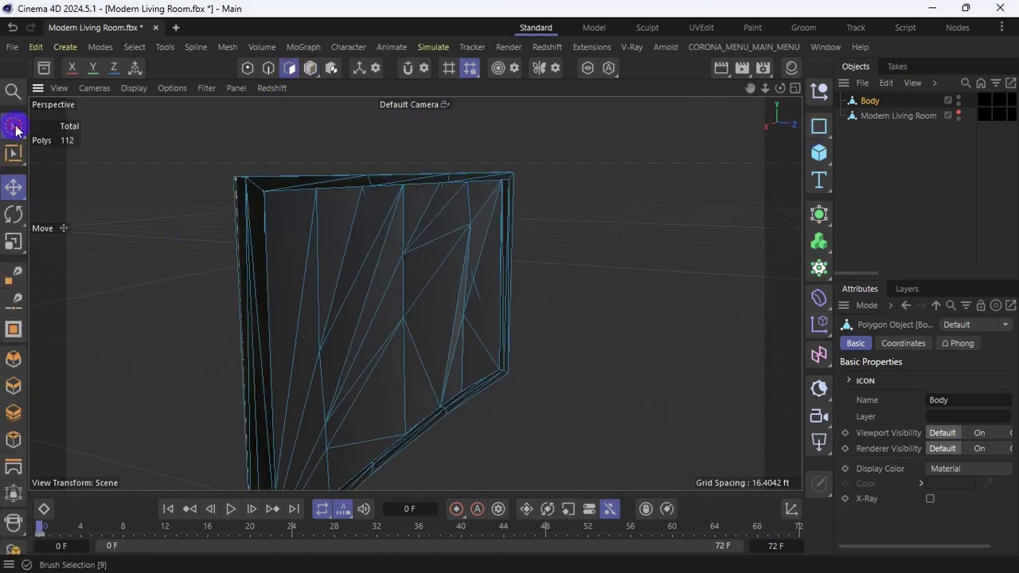
pyautogui.moveTo(289, 230)
pyautogui.mouseDown()
pyautogui.moveTo(466, 216)
pyautogui.moveTo(486, 243)
pyautogui.moveTo(475, 334)
pyautogui.moveTo(358, 422)
pyautogui.moveTo(329, 462)
pyautogui.moveTo(332, 400)
pyautogui.moveTo(421, 268)
pyautogui.moveTo(496, 363)
pyautogui.moveTo(448, 366)
pyautogui.moveTo(358, 329)
pyautogui.moveTo(253, 322)
pyautogui.moveTo(316, 136)
pyautogui.moveTo(305, 416)
pyautogui.moveTo(239, 402)
pyautogui.moveTo(366, 410)
pyautogui.moveTo(647, 291)
pyautogui.moveTo(666, 208)
pyautogui.moveTo(776, 147)
pyautogui.mouseUp()
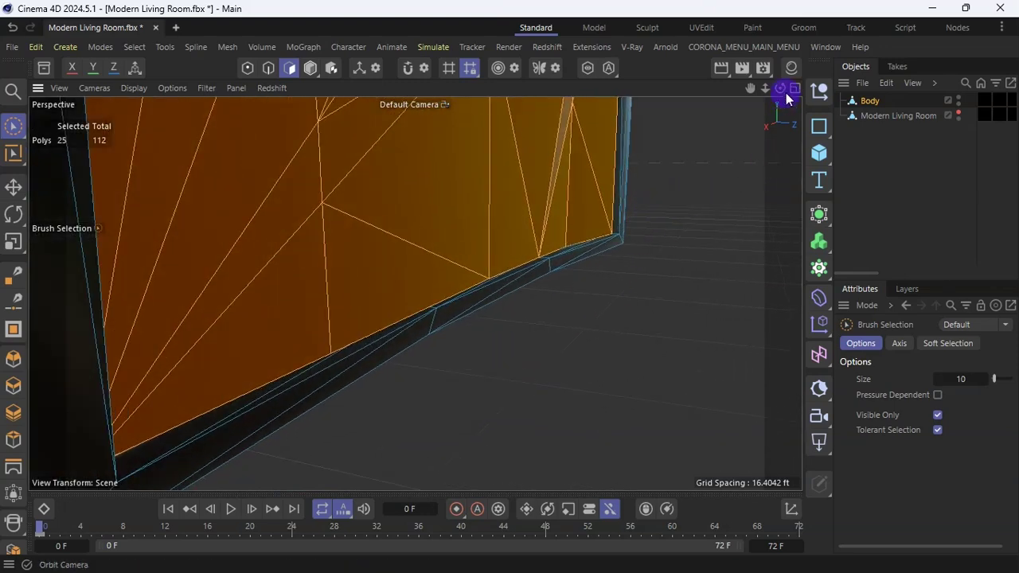
# Split the selected screen polygons into a separate object
pyautogui.keyDown('alt'); pyautogui.moveTo(557, 426); pyautogui.dragTo(482, 254); pyautogui.keyUp('alt')
pyautogui.rightClick(479, 255)
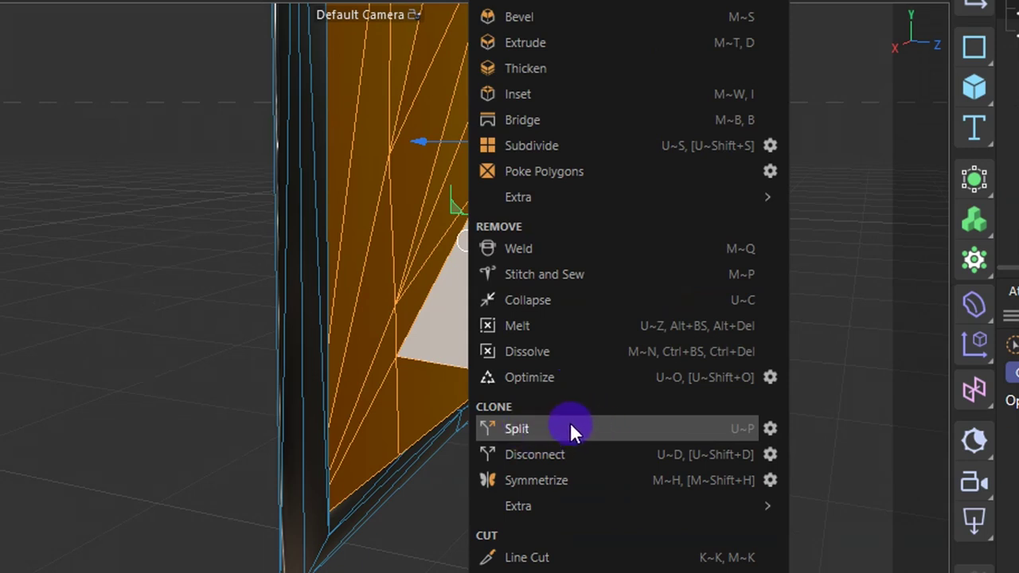
pyautogui.click(569, 426)
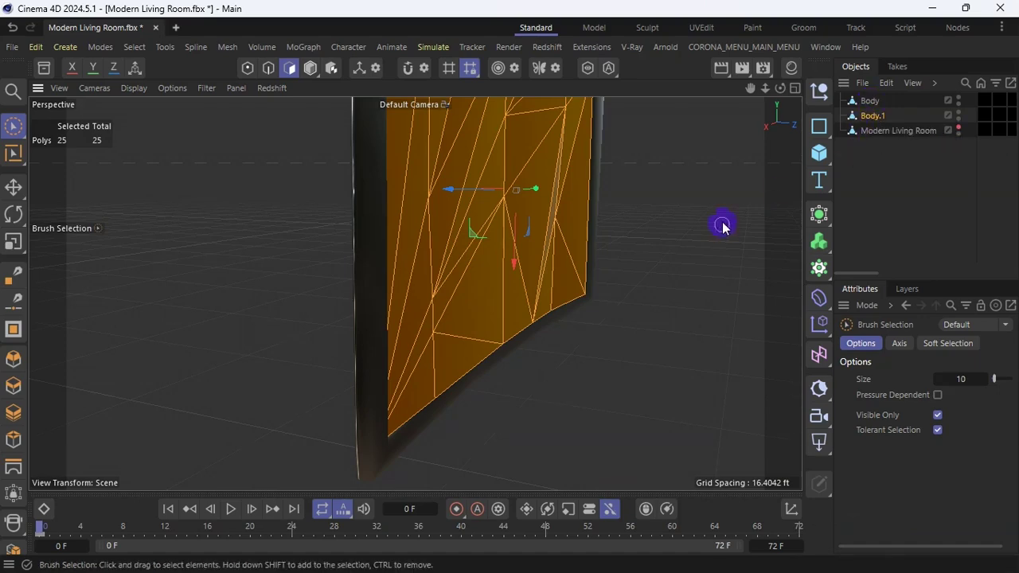
# Examine the split screen and the original TV body separately by toggling the viewport visibility of Body.1 and Body
pyautogui.keyDown('alt'); pyautogui.moveTo(604, 302); pyautogui.dragTo(600, 189); pyautogui.keyUp('alt')
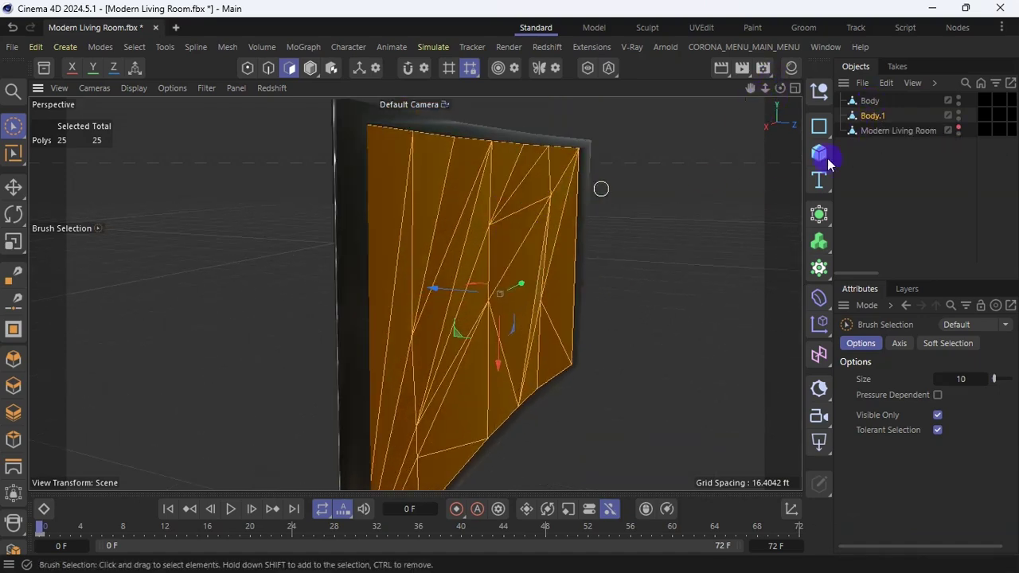
pyautogui.click(959, 115)
pyautogui.moveTo(779, 89)
pyautogui.mouseDown()
pyautogui.moveTo(736, 96)
pyautogui.moveTo(810, 121)
pyautogui.moveTo(783, 113)
pyautogui.moveTo(749, 128)
pyautogui.moveTo(788, 104)
pyautogui.moveTo(788, 115)
pyautogui.mouseUp()
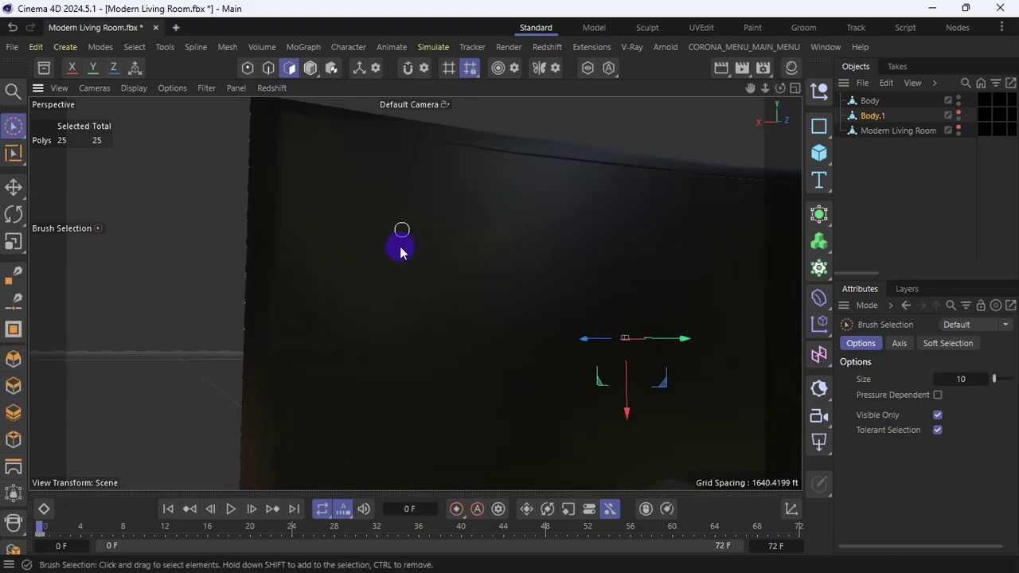
pyautogui.click(957, 114)
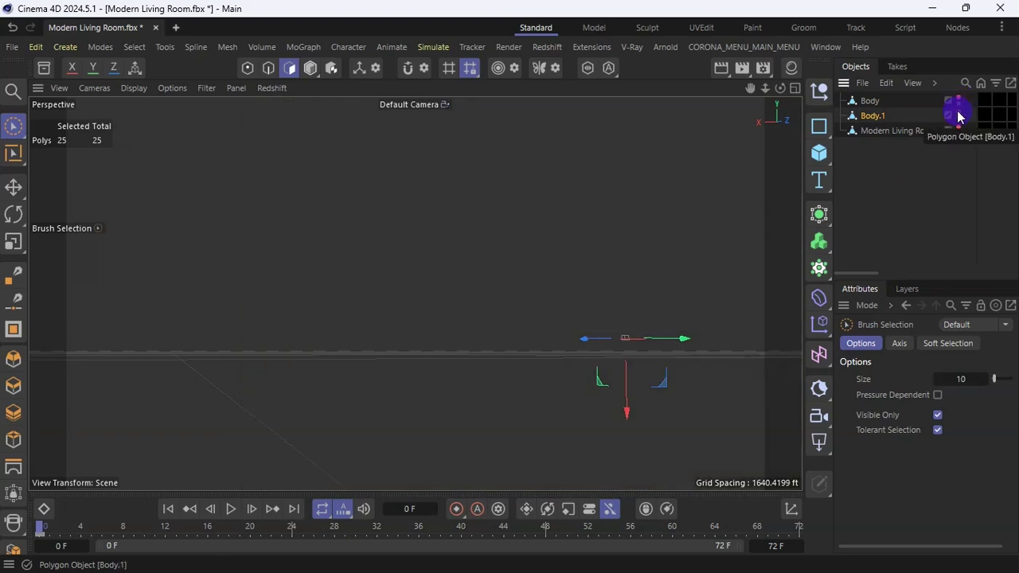
pyautogui.click(958, 114)
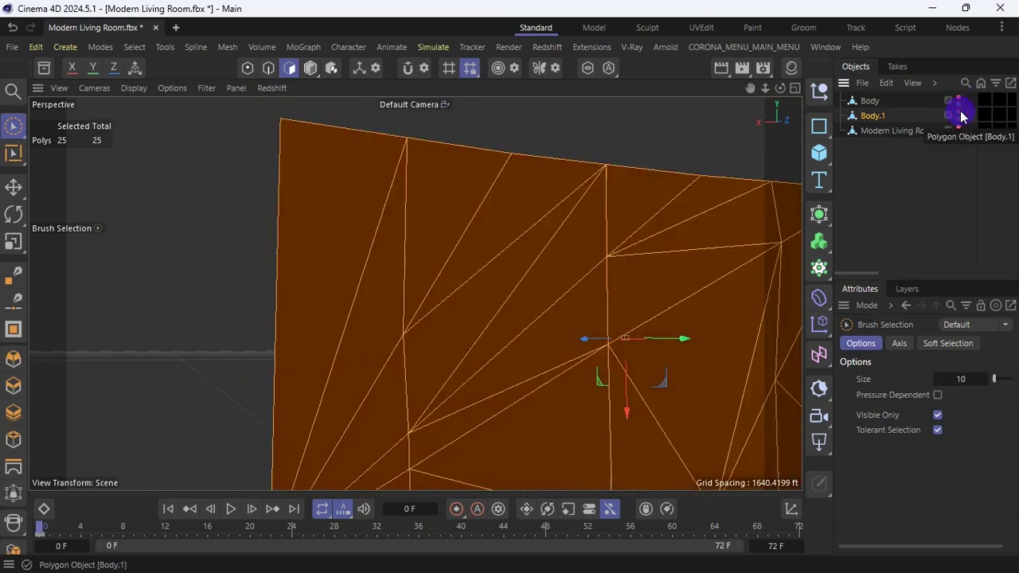
pyautogui.scroll(-4, 251, 280)
pyautogui.scroll(-2, 278, 190)
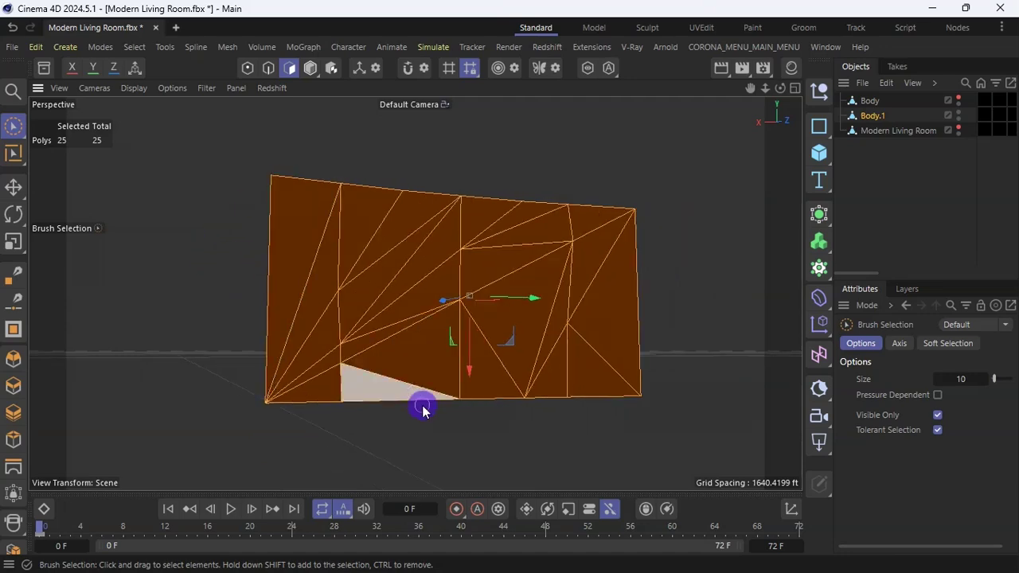
pyautogui.scroll(2, 427, 440)
pyautogui.moveTo(780, 88)
pyautogui.mouseDown()
pyautogui.moveTo(598, 116)
pyautogui.moveTo(720, 107)
pyautogui.moveTo(793, 83)
pyautogui.moveTo(781, 88)
pyautogui.mouseUp()
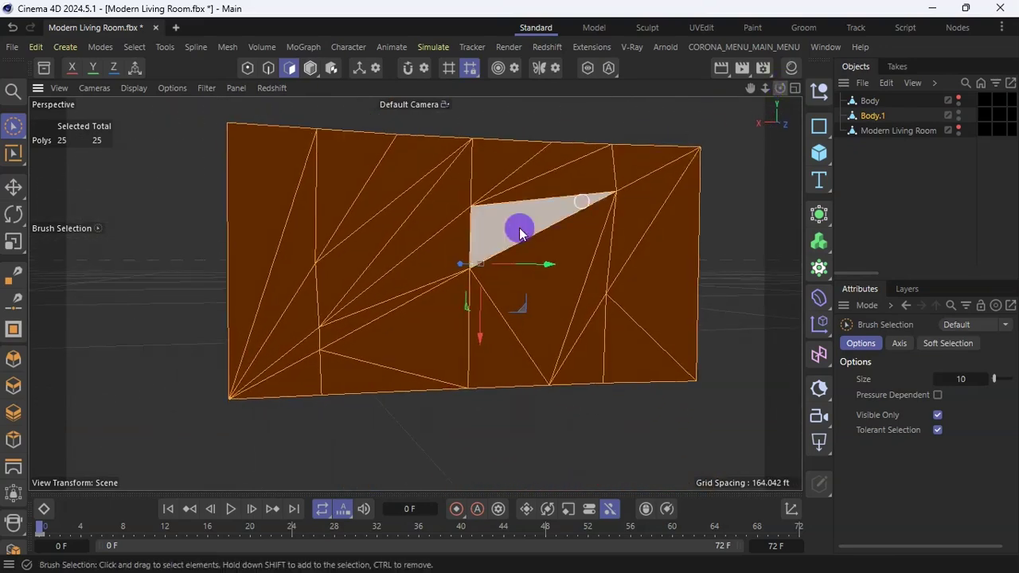
pyautogui.click(958, 98)
pyautogui.moveTo(780, 88); pyautogui.dragTo(699, 111)
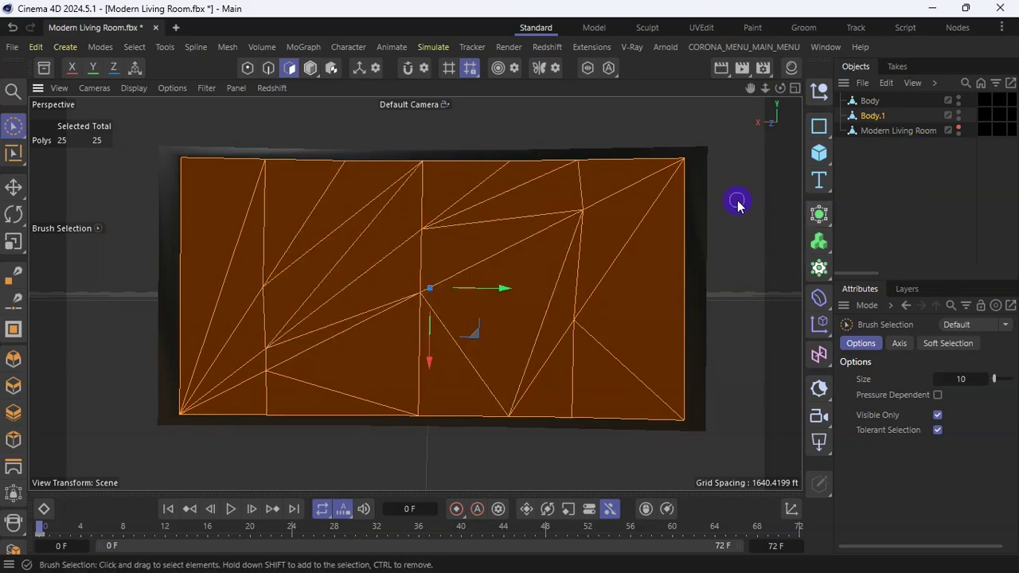
# Create a new material, Mat, and load the Jiji-1.mp4 video as its Color texture without copying it to the project location
pyautogui.click(793, 70)
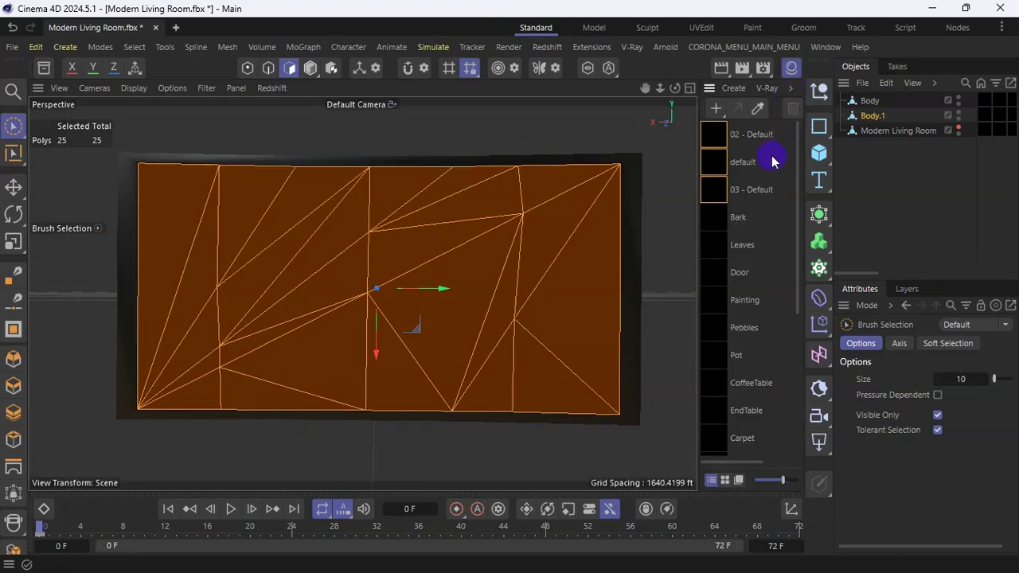
pyautogui.click(717, 110)
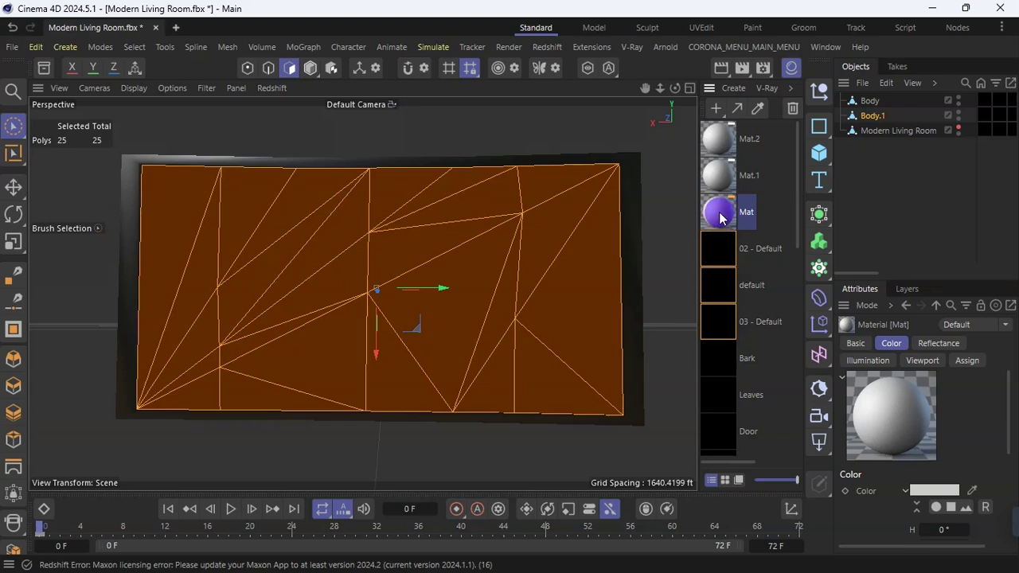
pyautogui.doubleClick(720, 213)
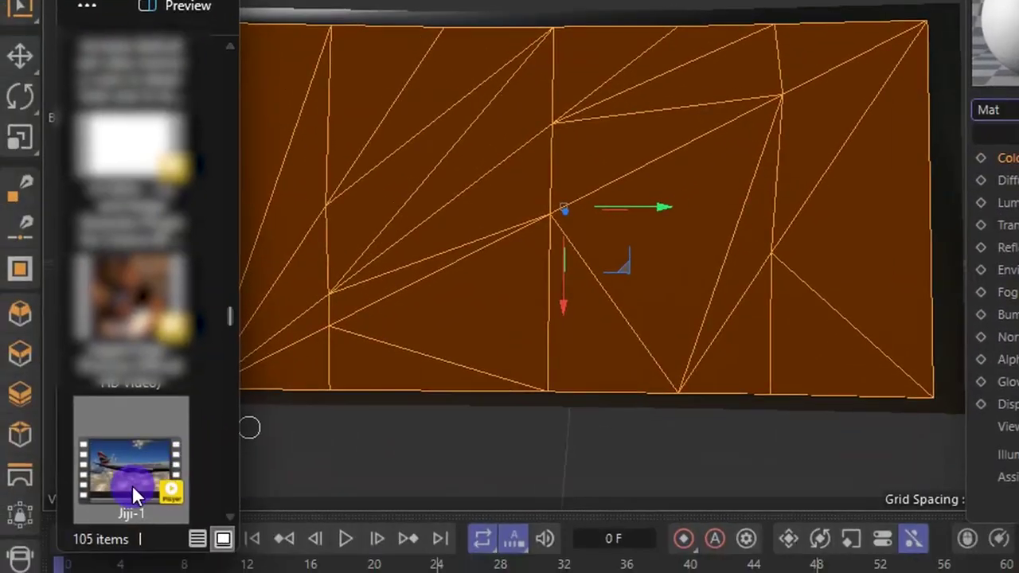
pyautogui.moveTo(109, 467); pyautogui.dragTo(844, 173)
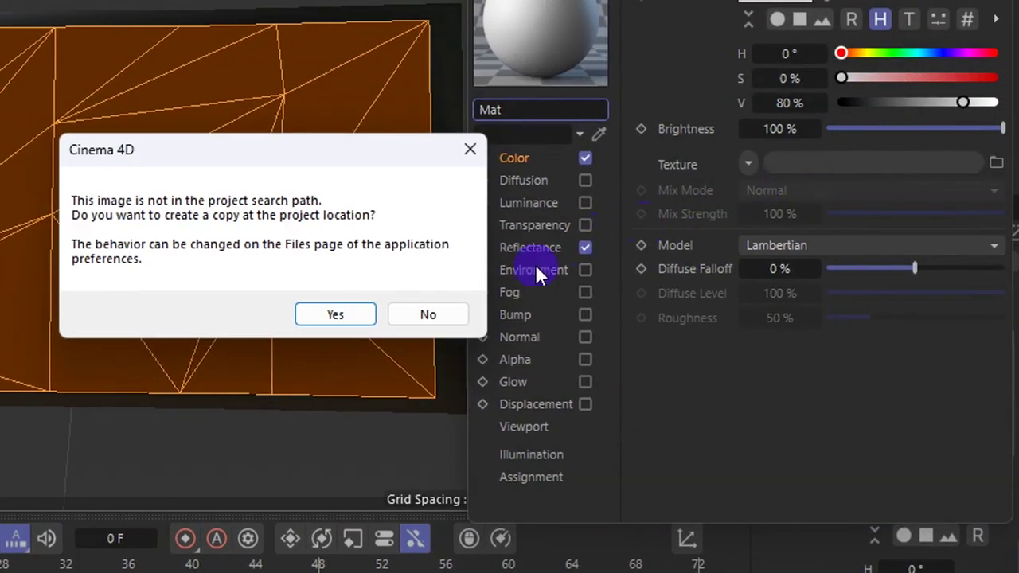
pyautogui.click(440, 311)
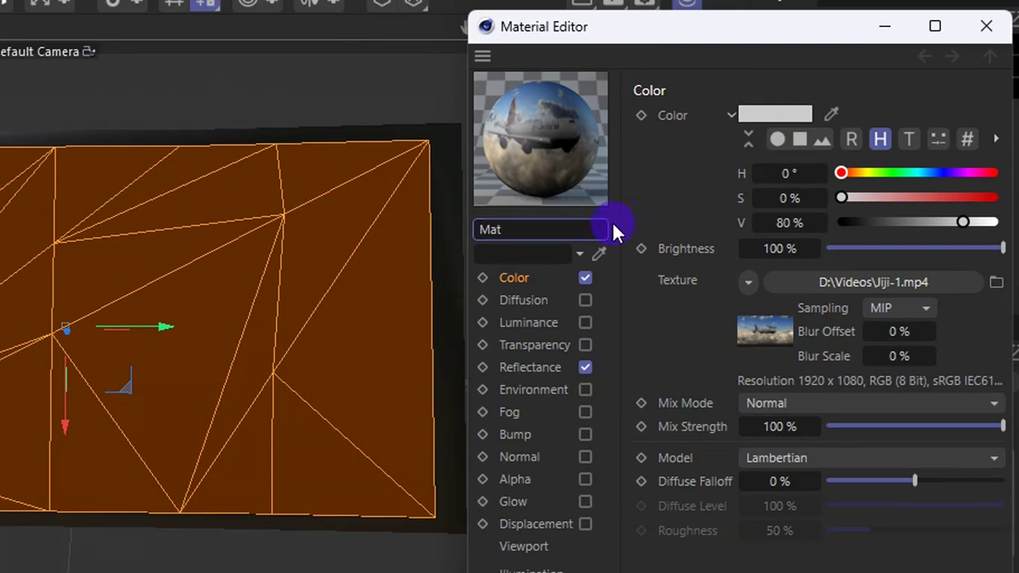
# Set the Jiji-1.mp4 texture's animation Timing to Range and calculate its movie frames
pyautogui.click(808, 282)
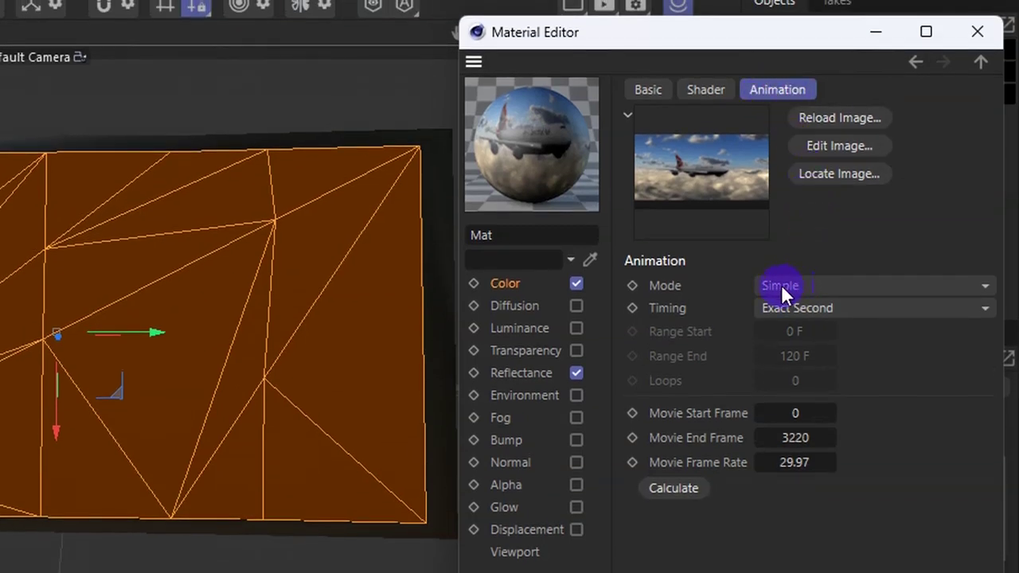
pyautogui.click(818, 309)
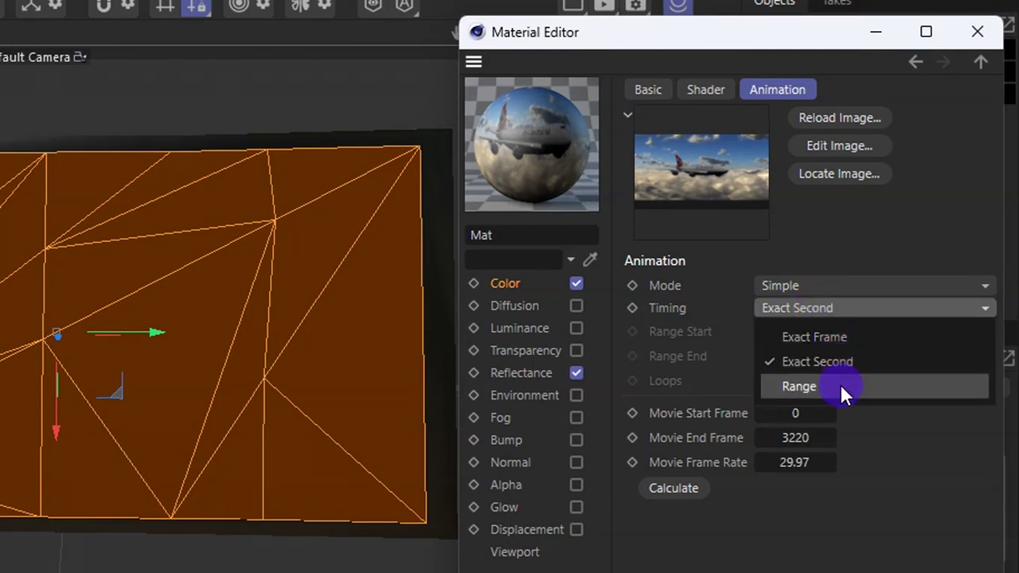
pyautogui.click(839, 385)
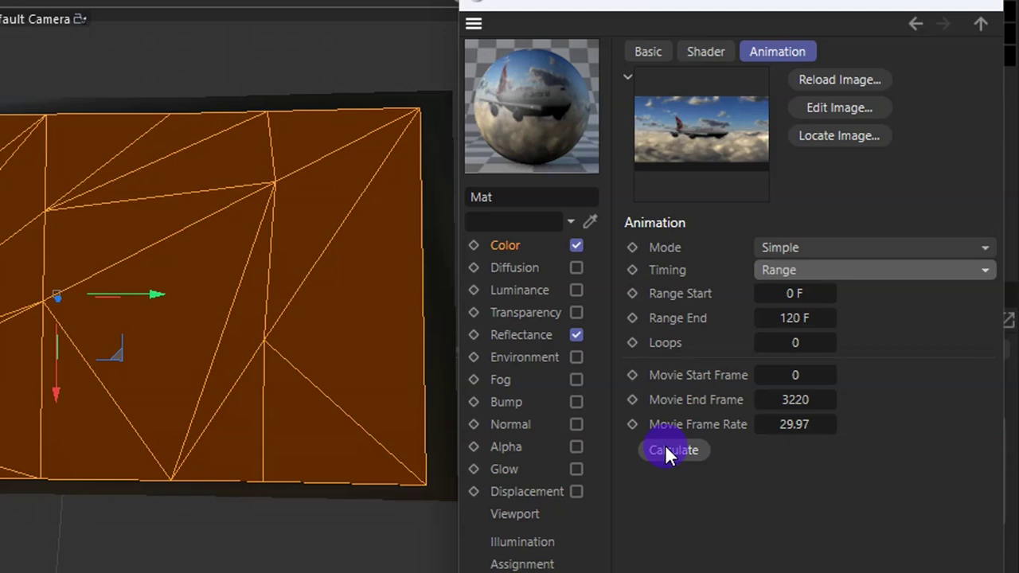
pyautogui.click(666, 448)
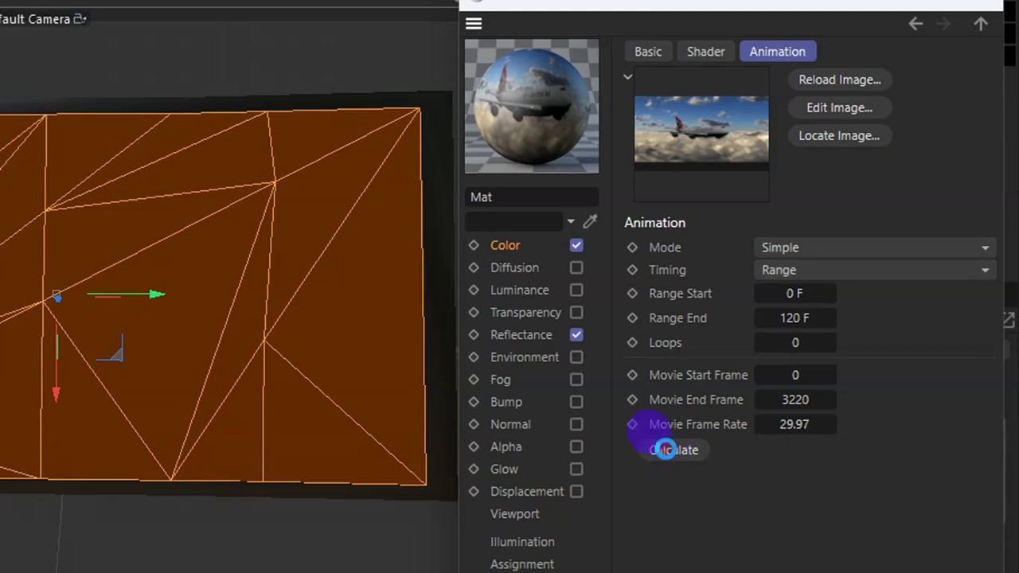
# Set the video texture's Movie End Frame to 500 and its Range End to 500 F
pyautogui.click(794, 400)
pyautogui.rightClick(795, 401)
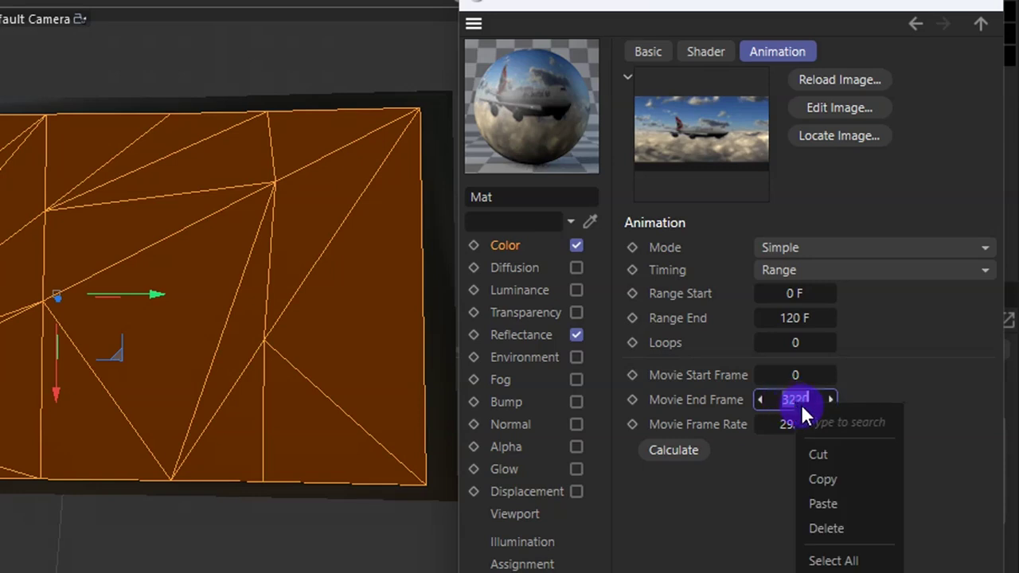
pyautogui.click(792, 399)
pyautogui.write('30')
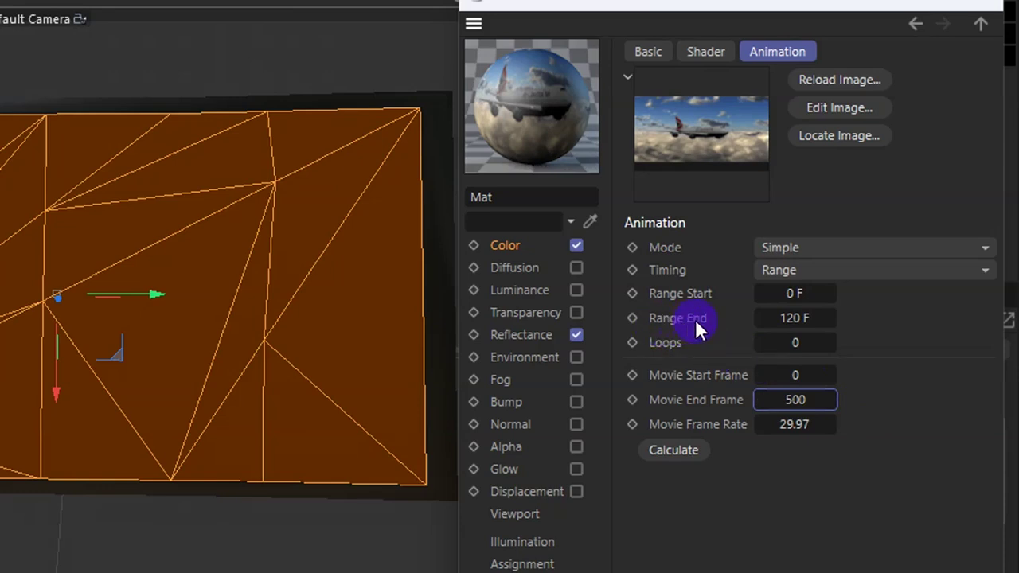
pyautogui.click(795, 317)
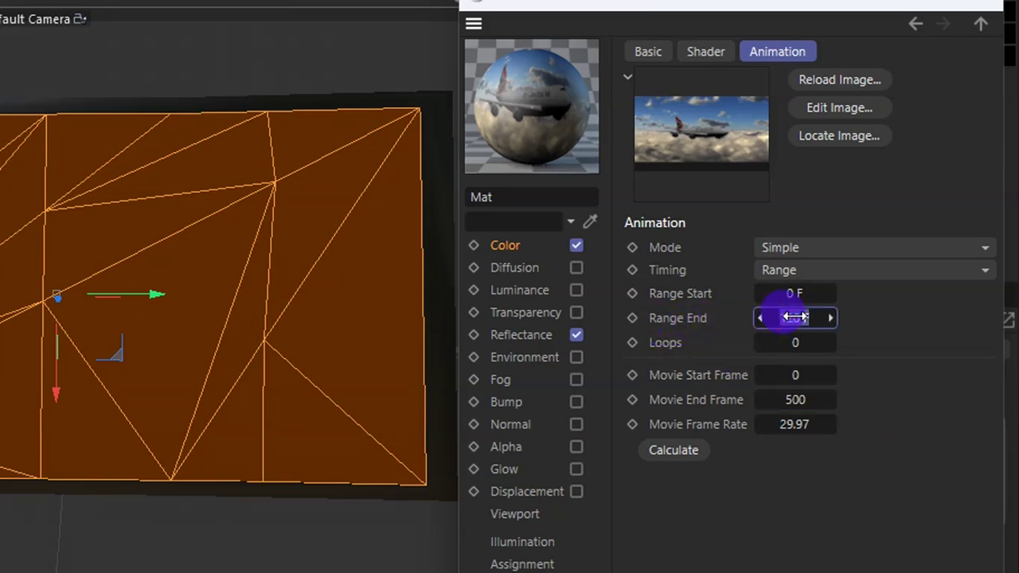
pyautogui.press('BackSpace')
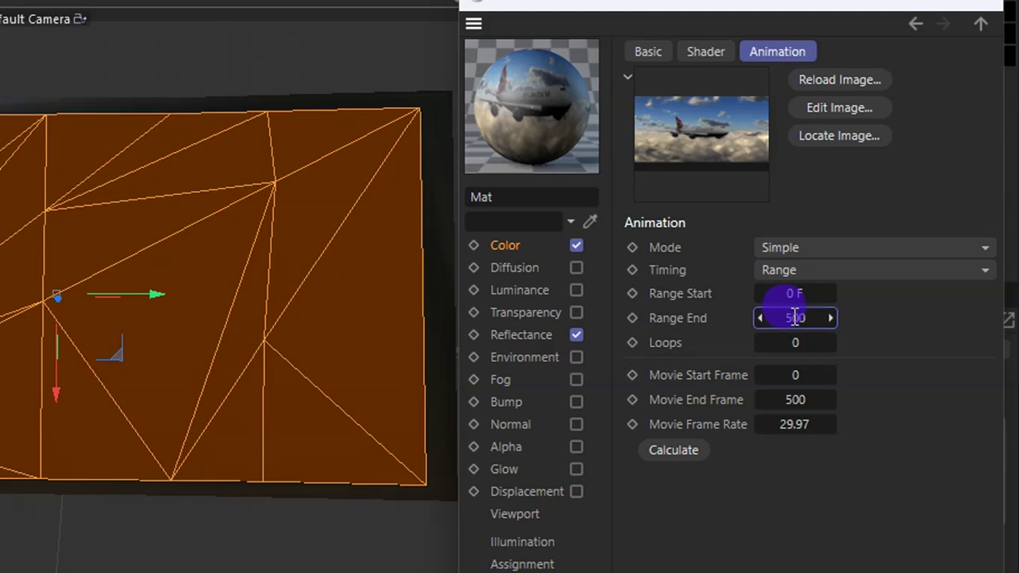
# Copy the Range End value and paste it as the project timeline's end frame, 500 F
pyautogui.rightClick(791, 321)
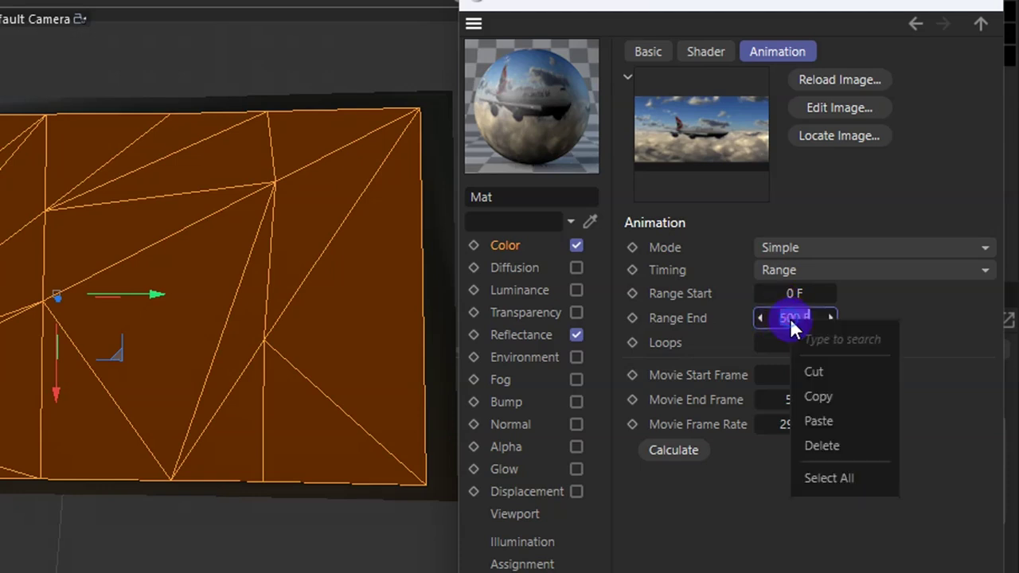
pyautogui.click(819, 396)
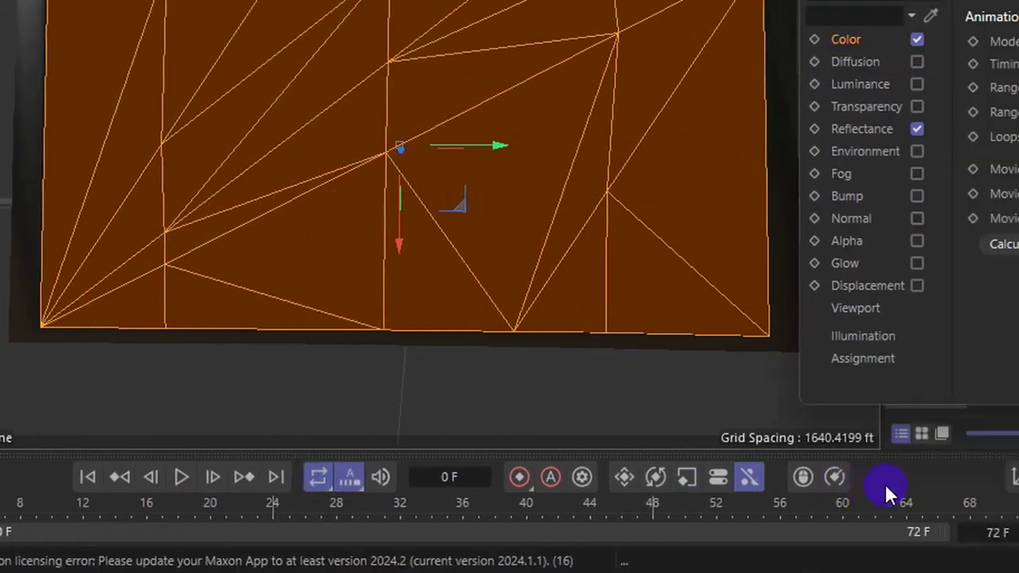
pyautogui.click(864, 533)
pyautogui.rightClick(861, 533)
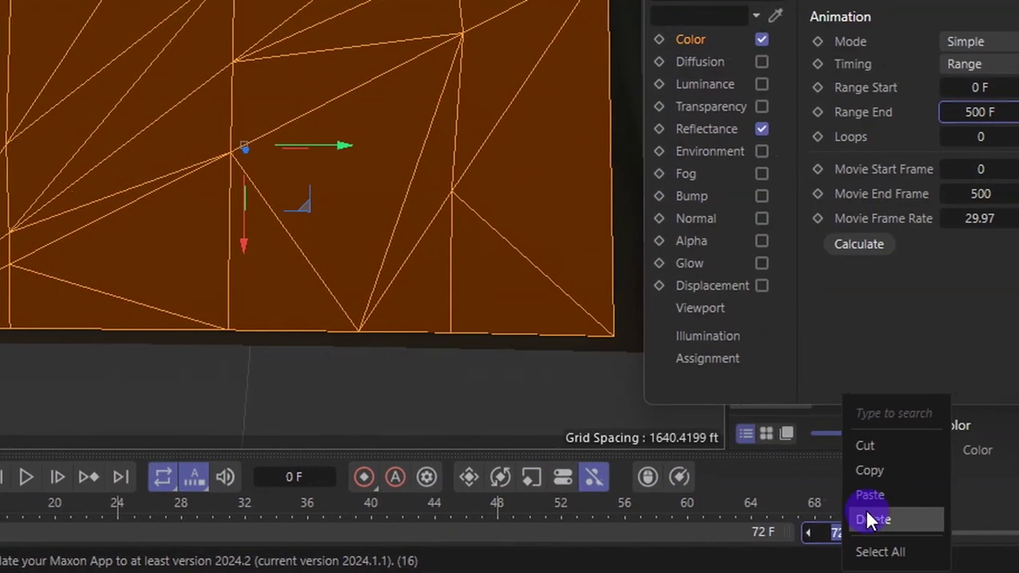
pyautogui.click(864, 497)
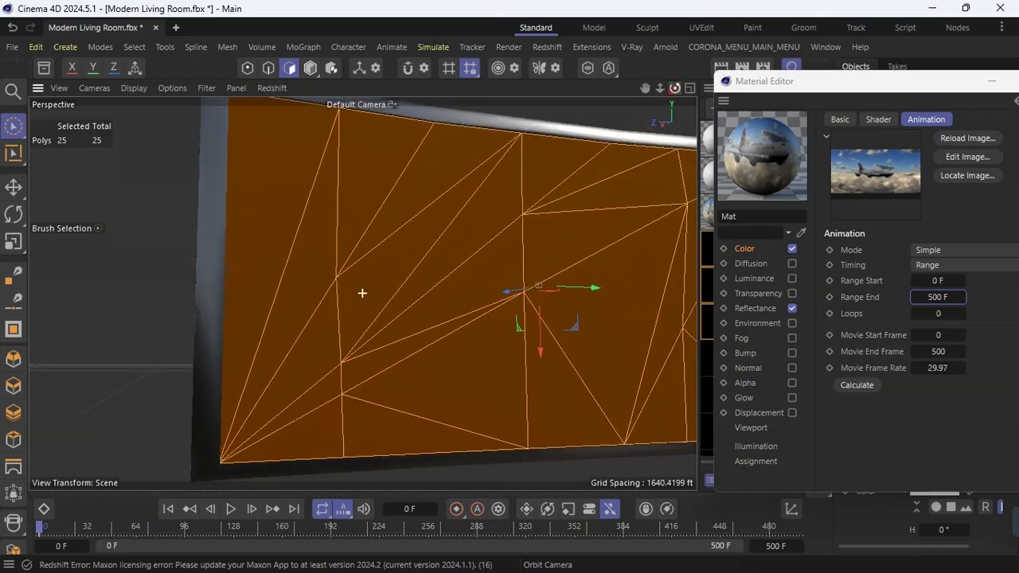
# Apply the Mat material to the separated TV screen and play the animation to check the video
pyautogui.moveTo(643, 91); pyautogui.dragTo(523, 104)
pyautogui.scroll(-3, 294, 195)
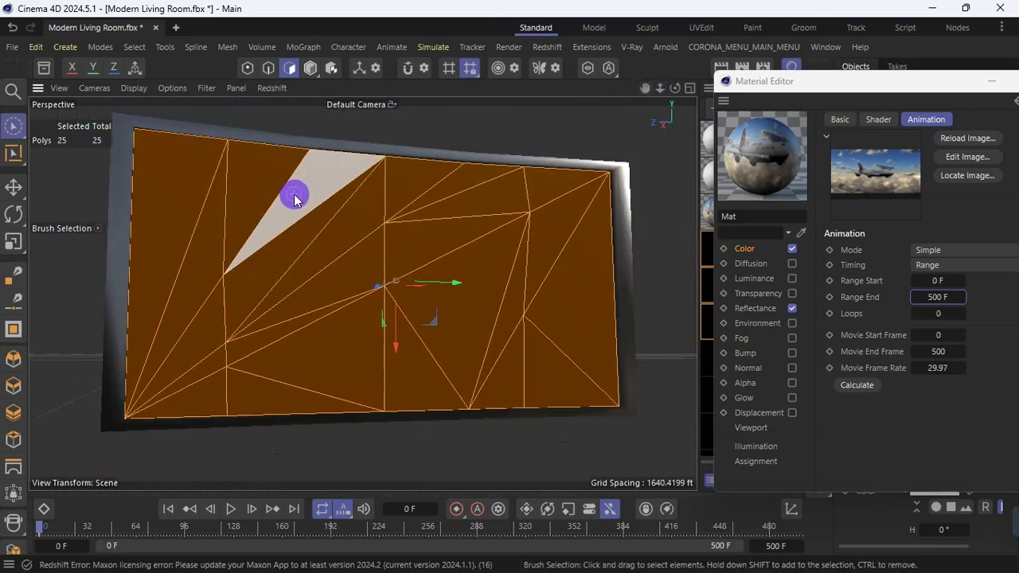
pyautogui.moveTo(786, 80); pyautogui.dragTo(767, 338)
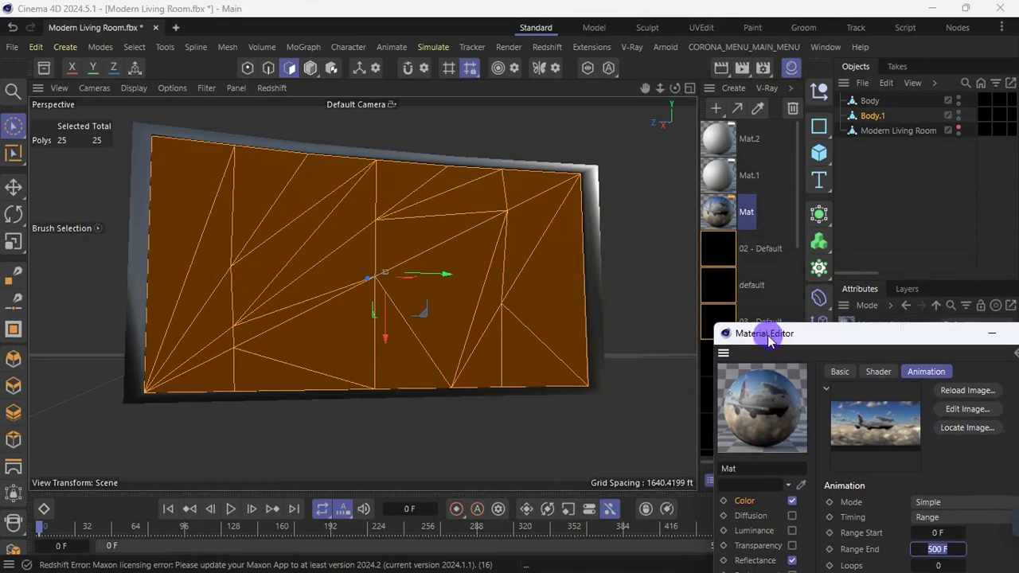
pyautogui.click(720, 217)
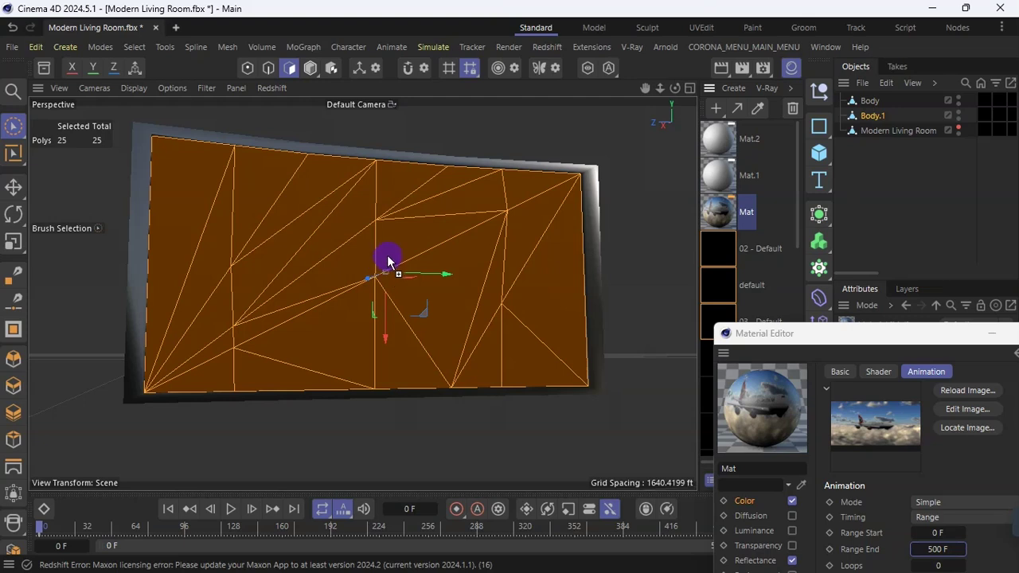
pyautogui.moveTo(390, 261); pyautogui.dragTo(391, 260)
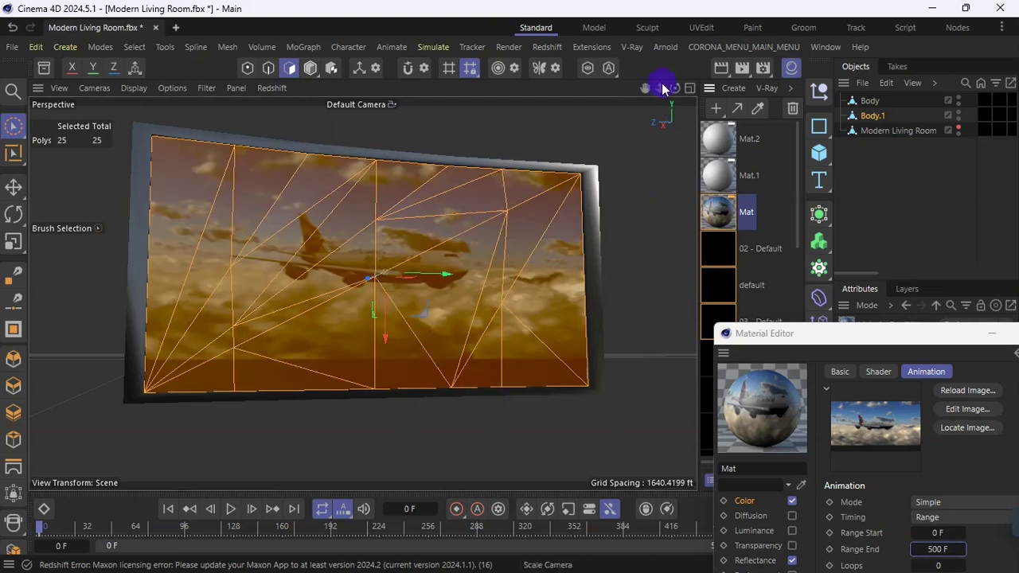
pyautogui.moveTo(675, 89)
pyautogui.mouseDown()
pyautogui.moveTo(517, 223)
pyautogui.moveTo(362, 293)
pyautogui.moveTo(673, 89)
pyautogui.mouseUp()
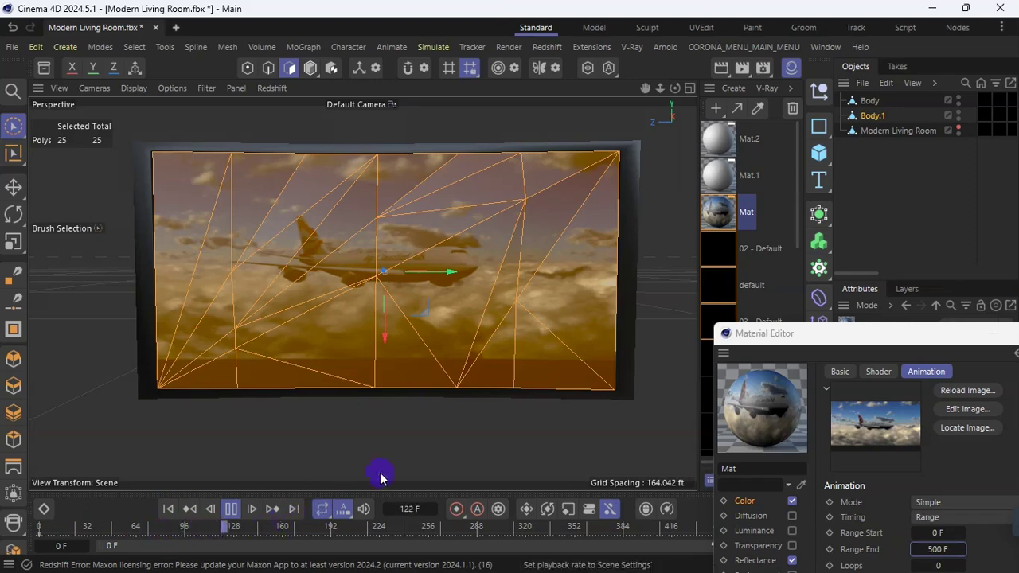
pyautogui.click(230, 509)
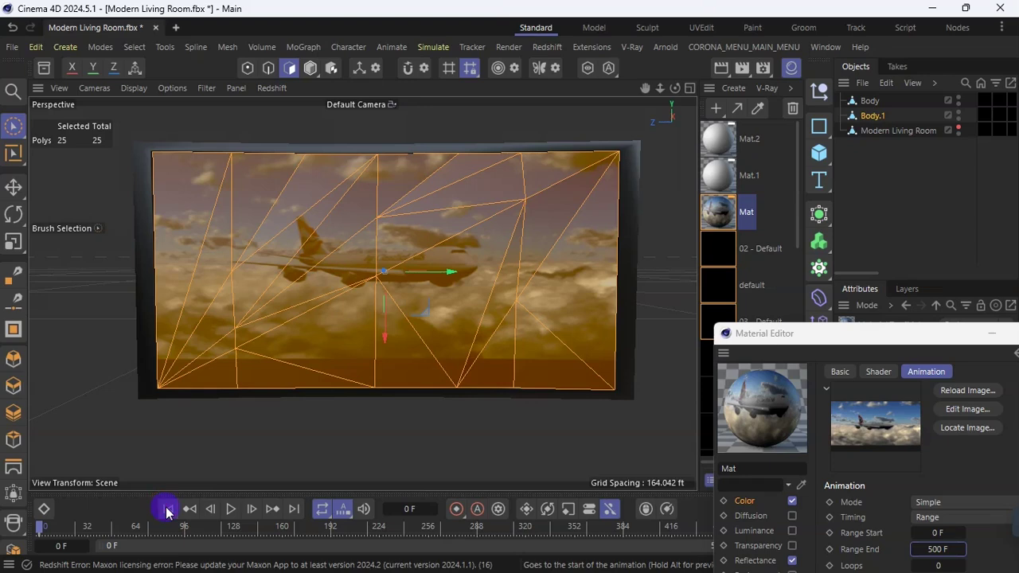
# Enable Animate Preview in Mat's Viewport settings and set Texture Preview Size to No Scaling
pyautogui.moveTo(826, 338); pyautogui.dragTo(762, 58)
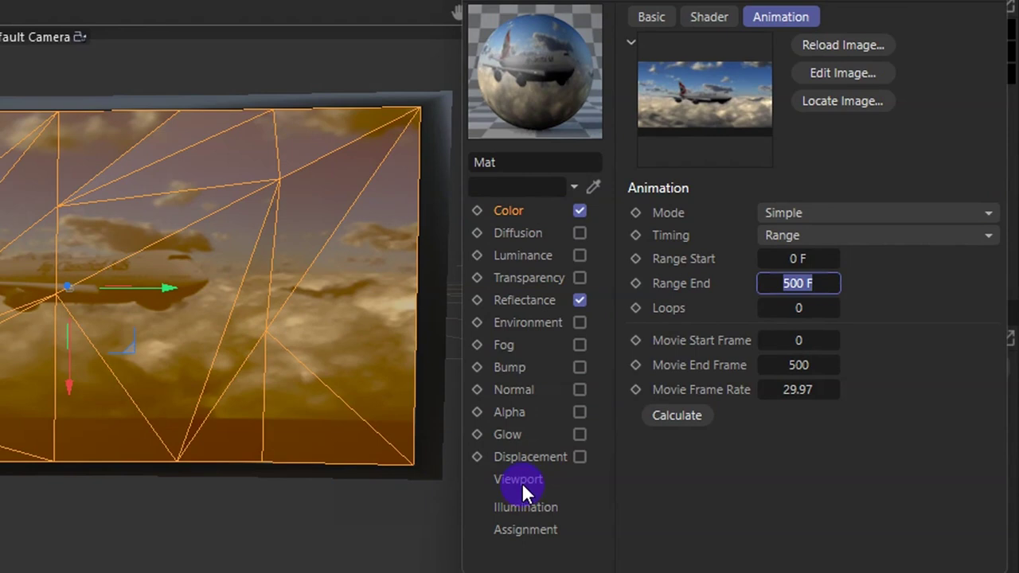
pyautogui.click(519, 480)
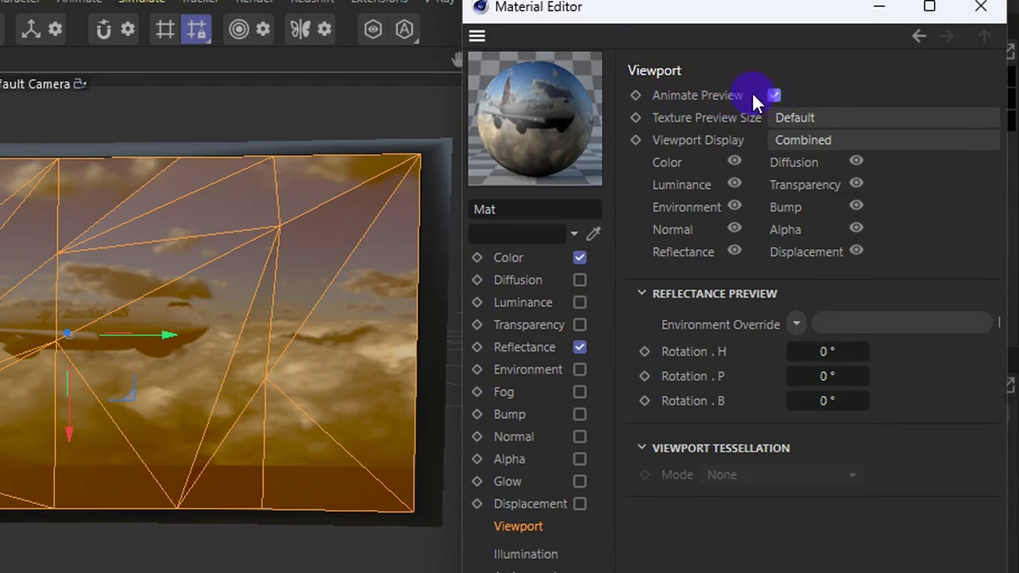
pyautogui.click(819, 118)
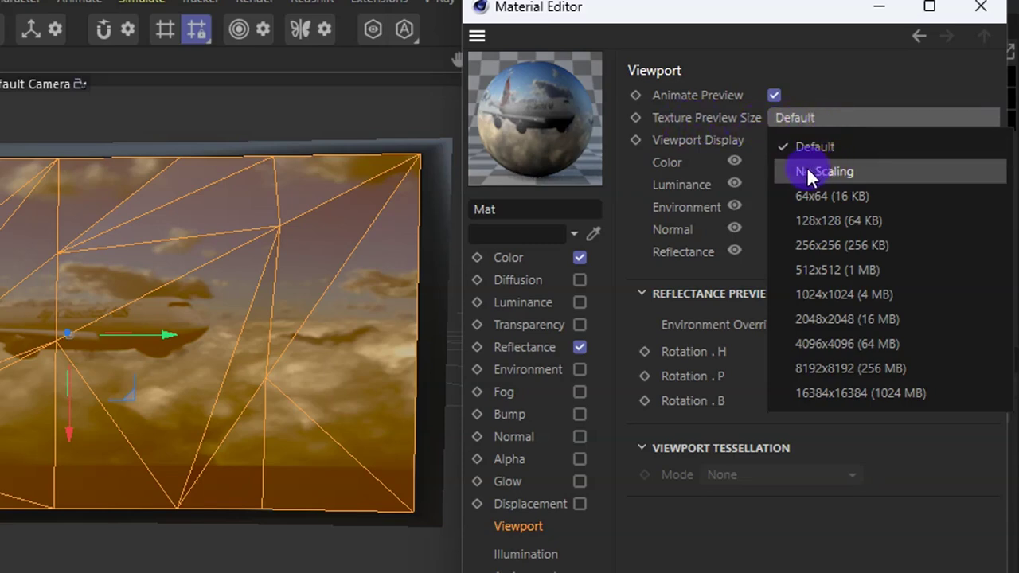
pyautogui.click(832, 172)
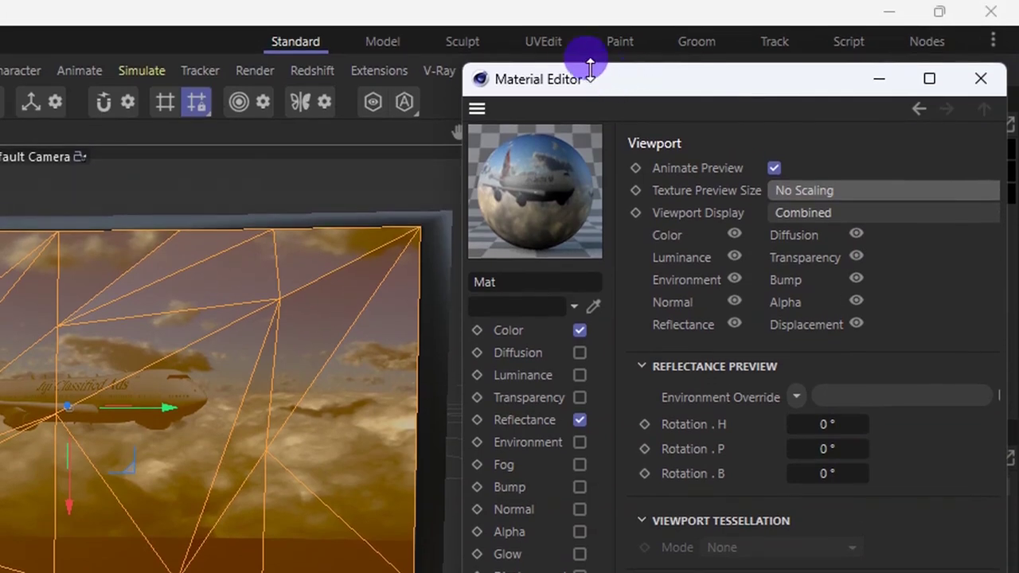
pyautogui.moveTo(533, 86); pyautogui.dragTo(679, 165)
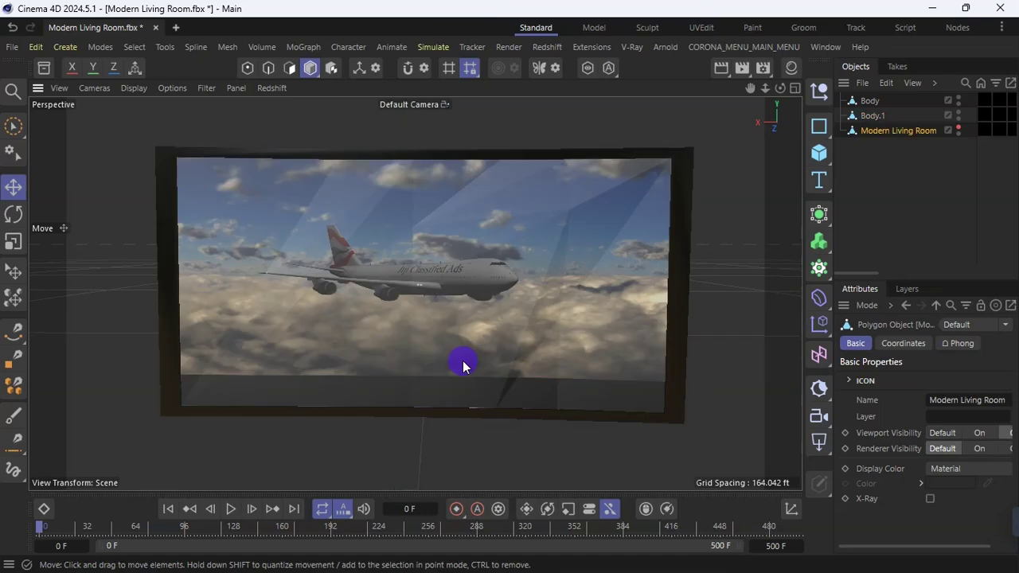
# Play the video on the TV with the Modern Living Room shown again in the viewport, and rewind to frame 0
pyautogui.click(230, 510)
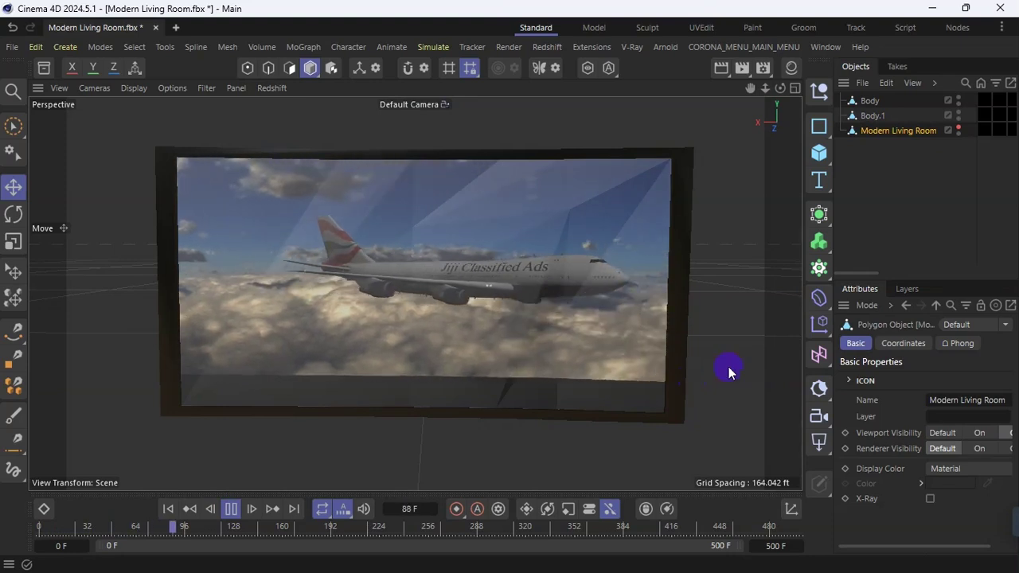
pyautogui.click(958, 128)
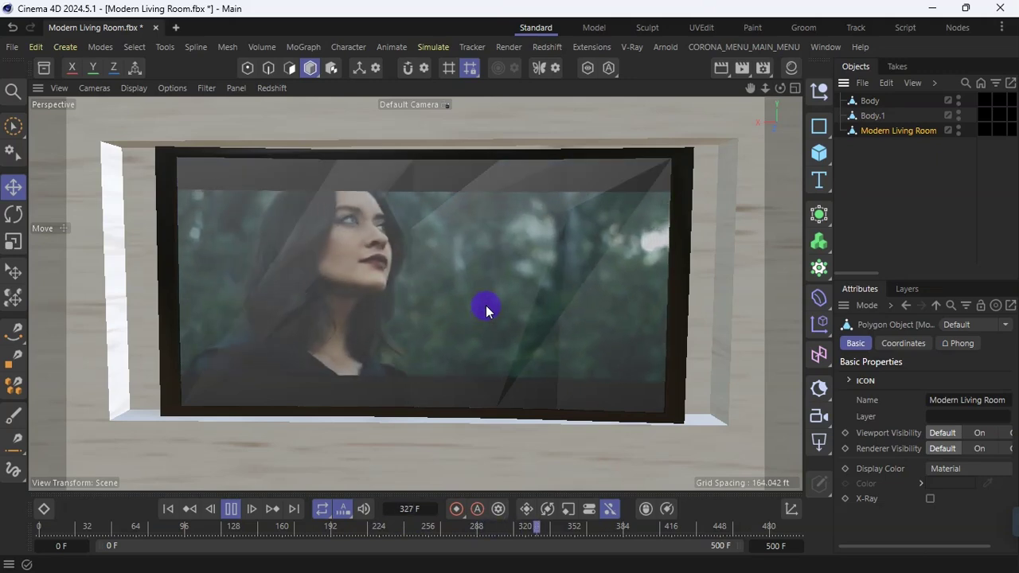
pyautogui.scroll(-4, 418, 300)
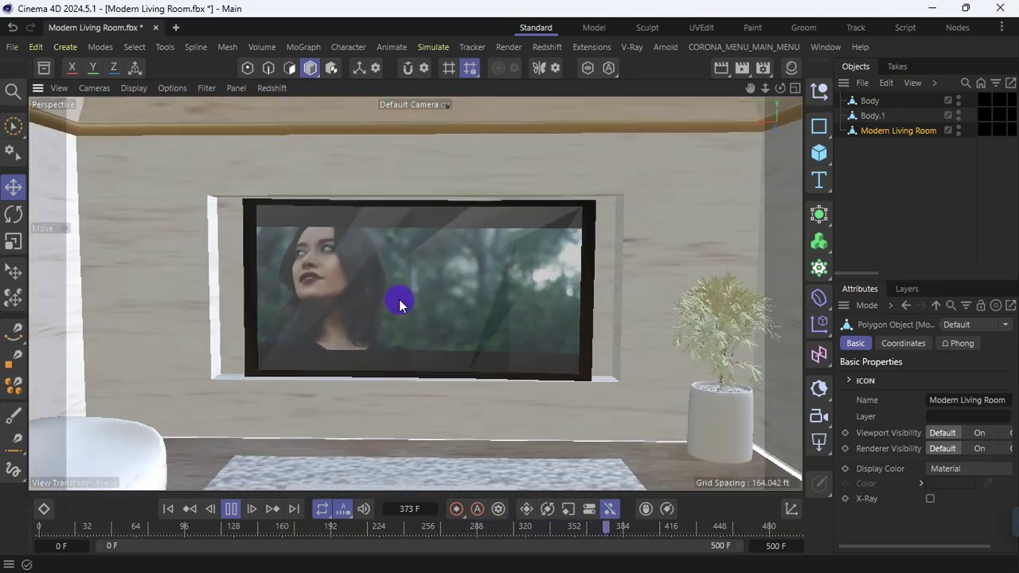
pyautogui.scroll(-3, 399, 302)
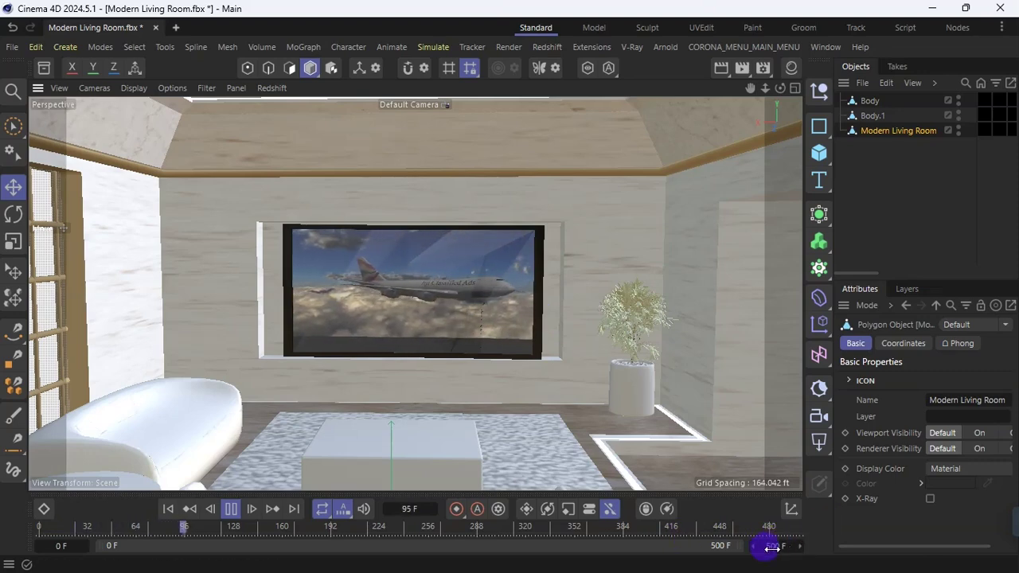
pyautogui.click(230, 510)
pyautogui.click(168, 510)
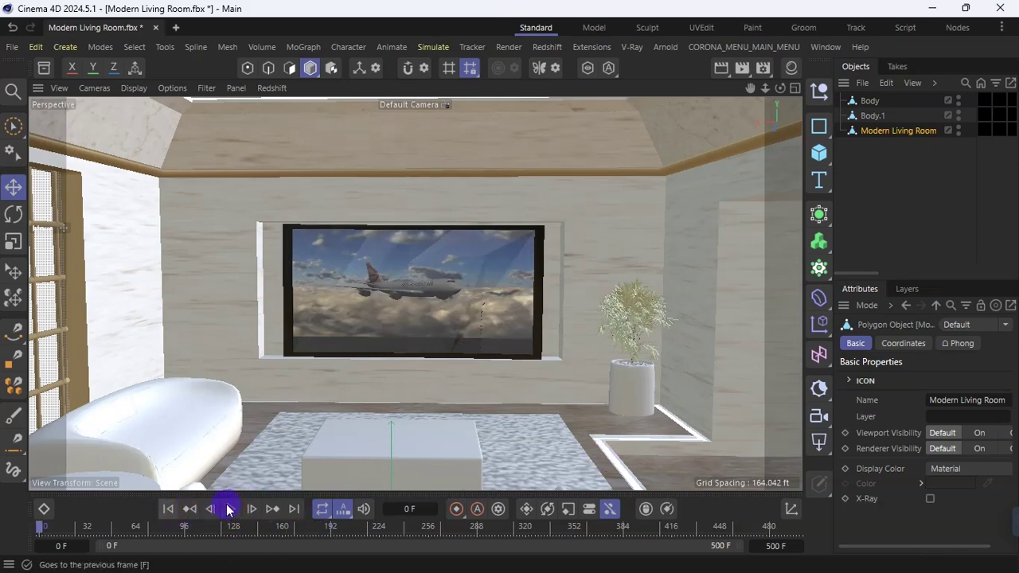
# Open the animation settings of Mat's Jiji-1.mp4 Color texture and calculate the movie's frame range
pyautogui.click(793, 72)
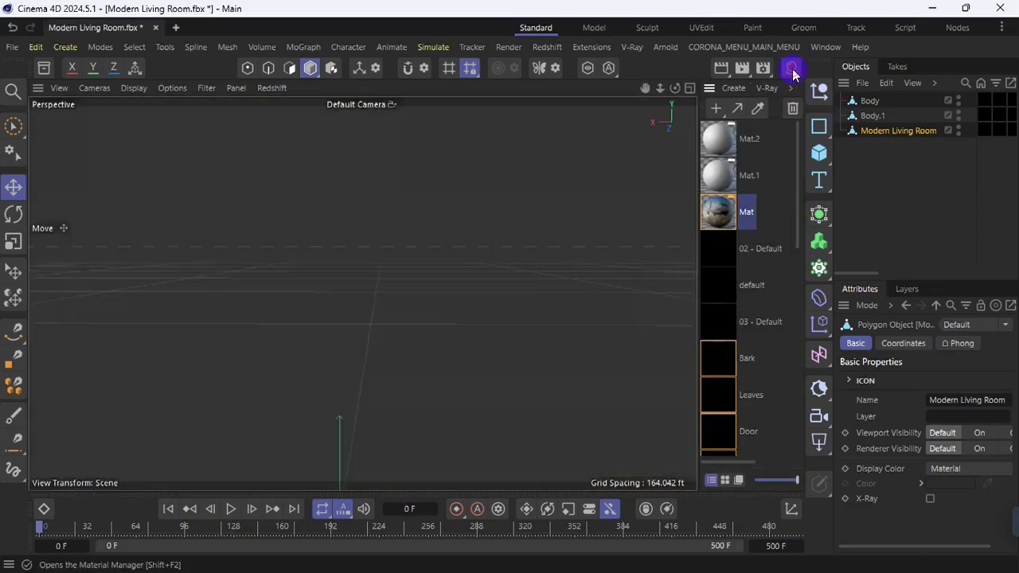
pyautogui.doubleClick(714, 213)
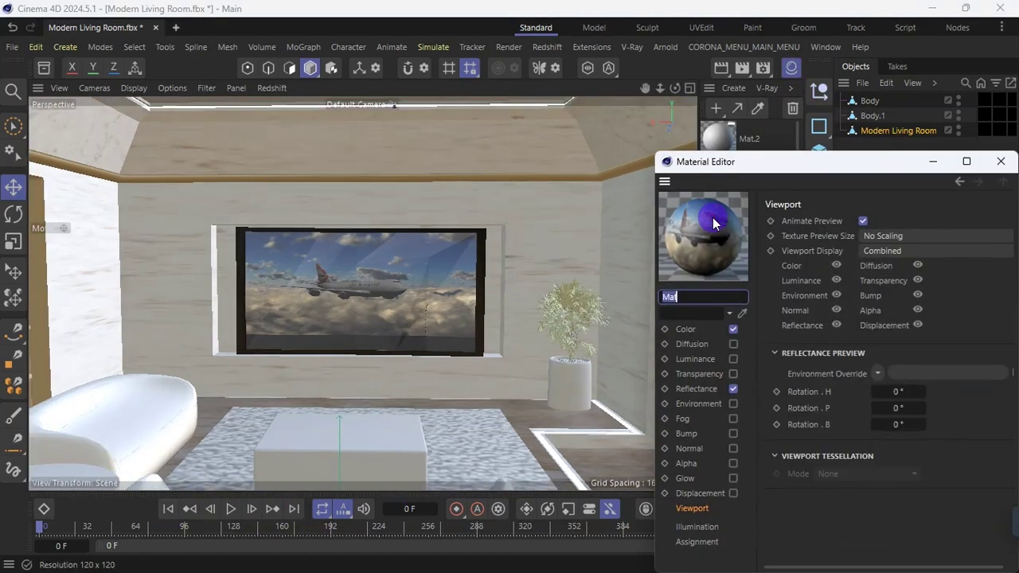
pyautogui.moveTo(775, 162); pyautogui.dragTo(739, 82)
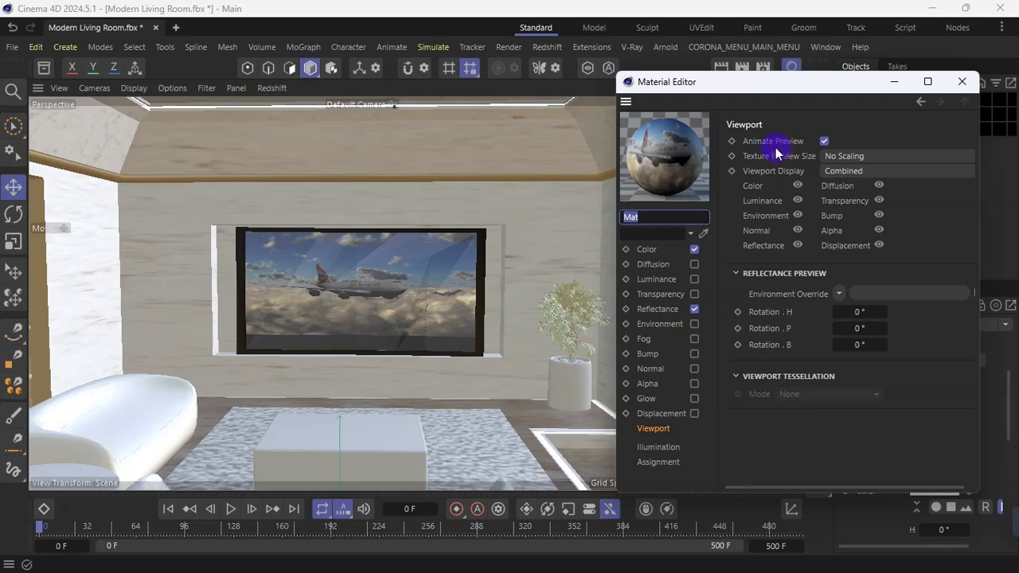
pyautogui.click(648, 250)
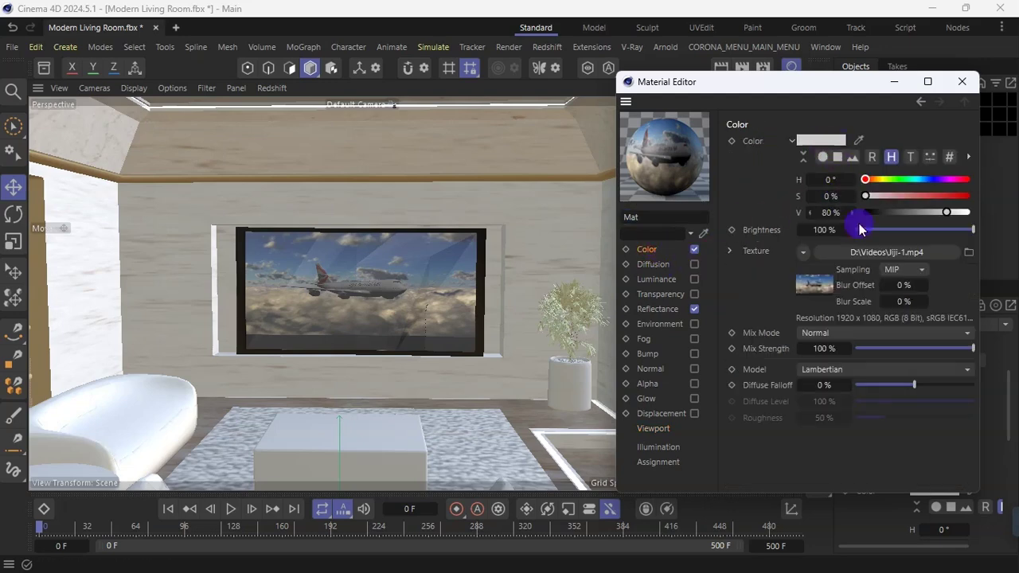
pyautogui.click(876, 253)
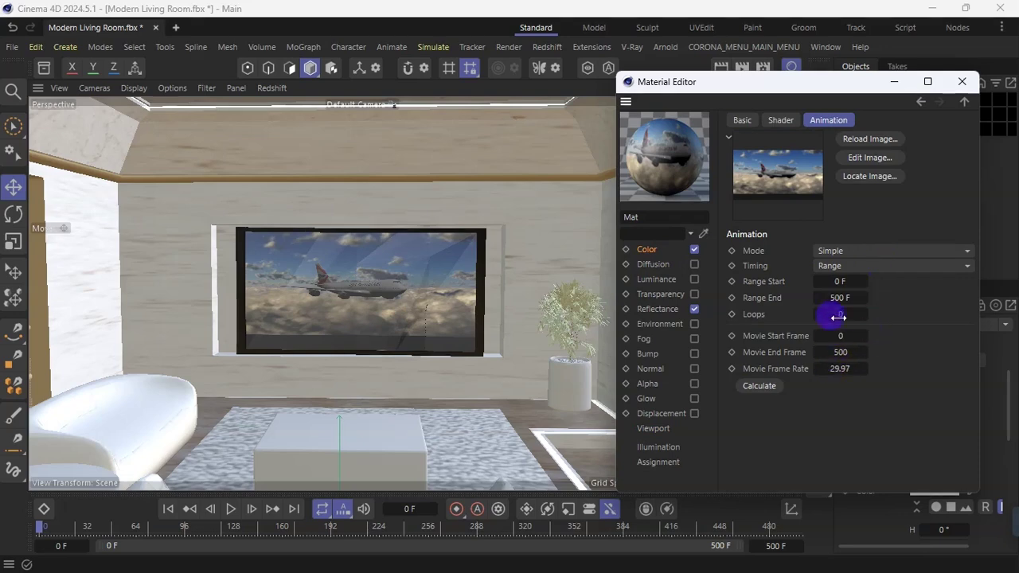
pyautogui.click(760, 387)
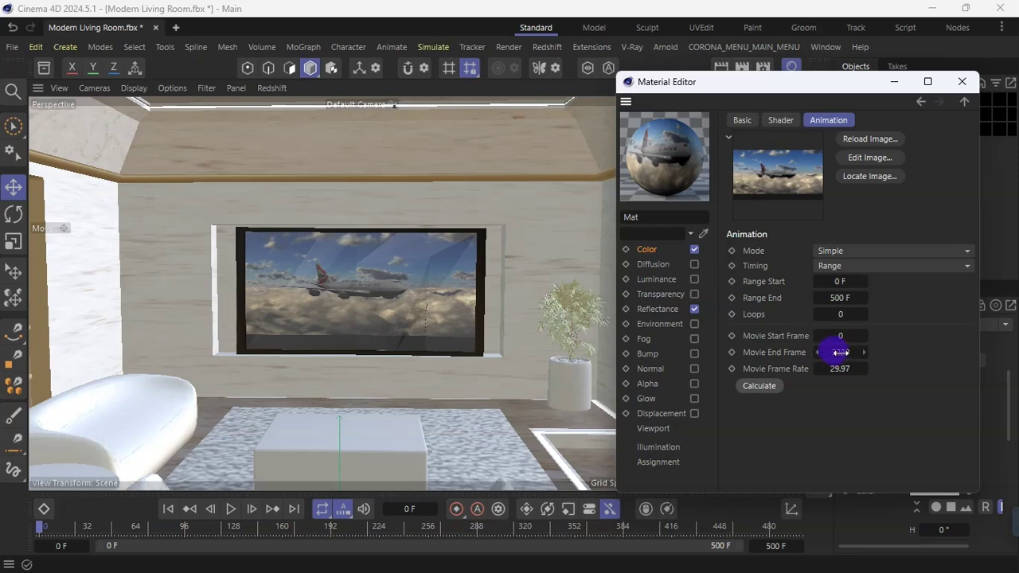
# Copy the Movie End Frame value into Range End, 3220, and close the Material Editor
pyautogui.rightClick(842, 352)
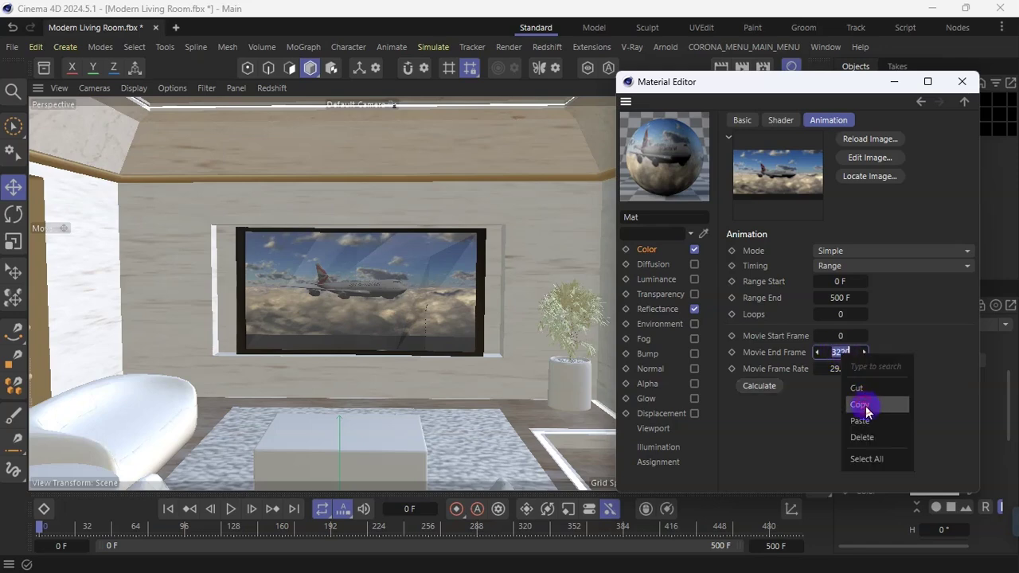
pyautogui.click(859, 384)
pyautogui.rightClick(840, 297)
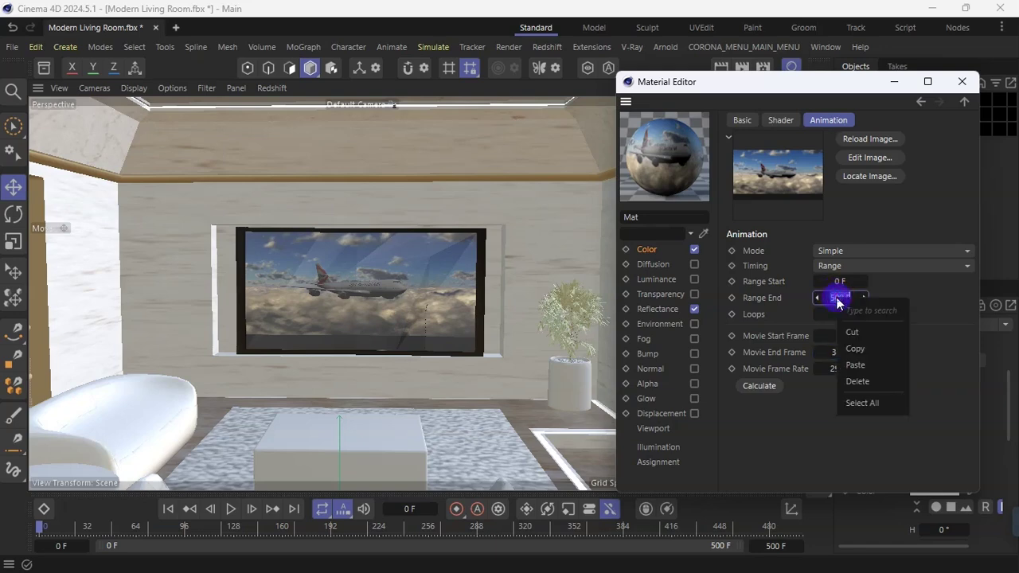
pyautogui.click(869, 367)
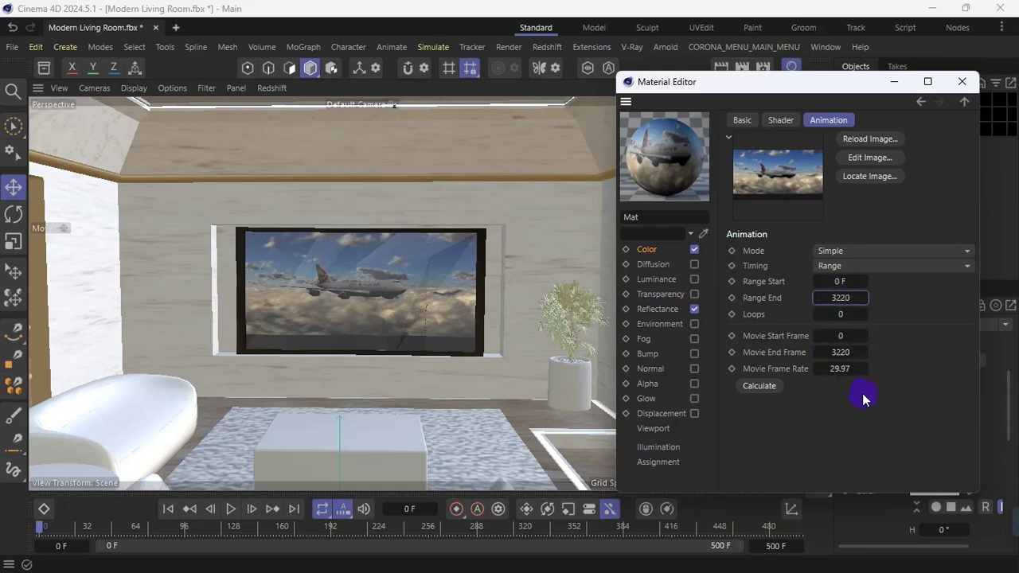
pyautogui.click(959, 81)
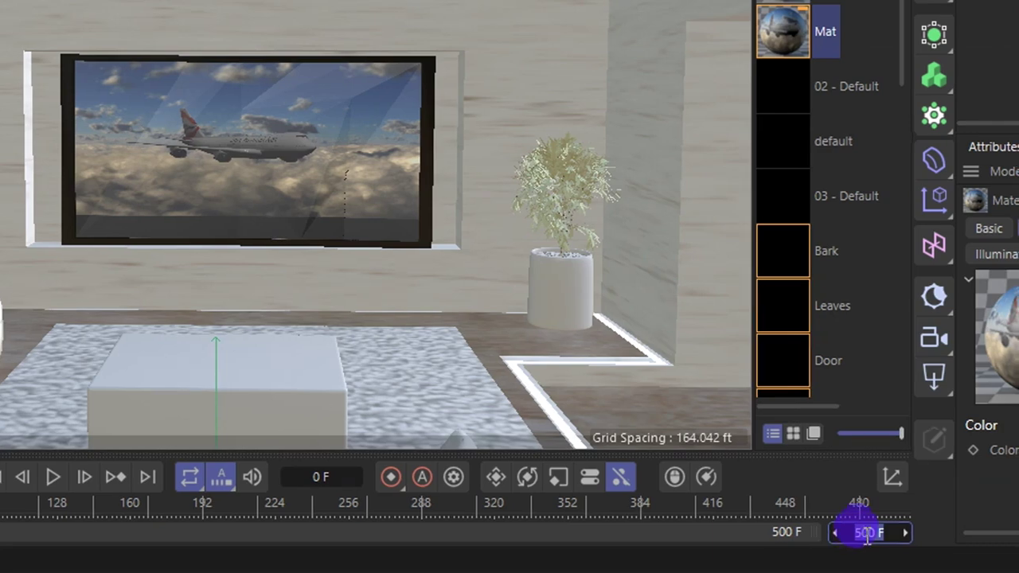
# Paste the copied frame value as the project timeline's end frame, 3220 F, and hide the Material Manager
pyautogui.rightClick(772, 546)
pyautogui.click(864, 495)
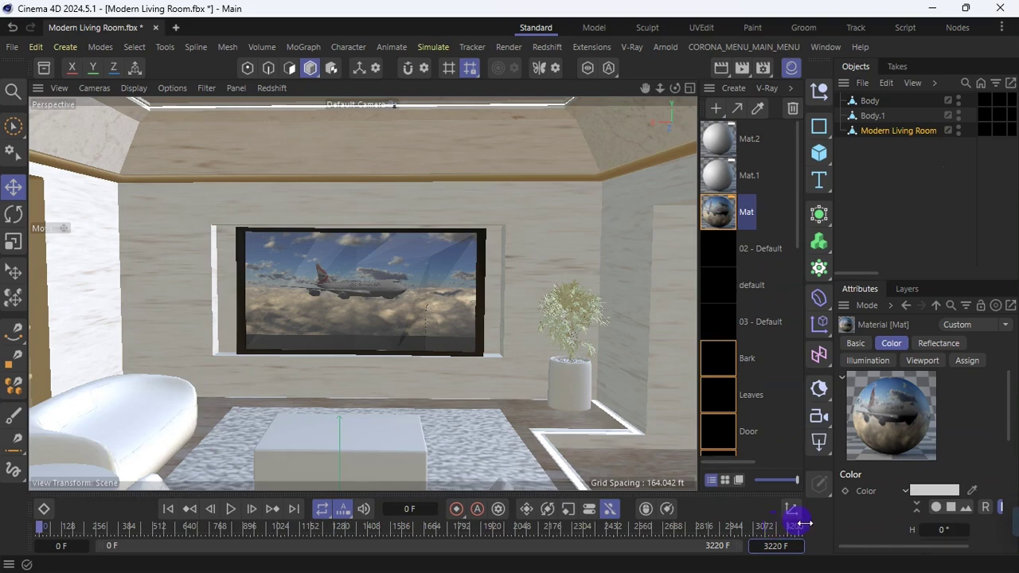
pyautogui.click(791, 71)
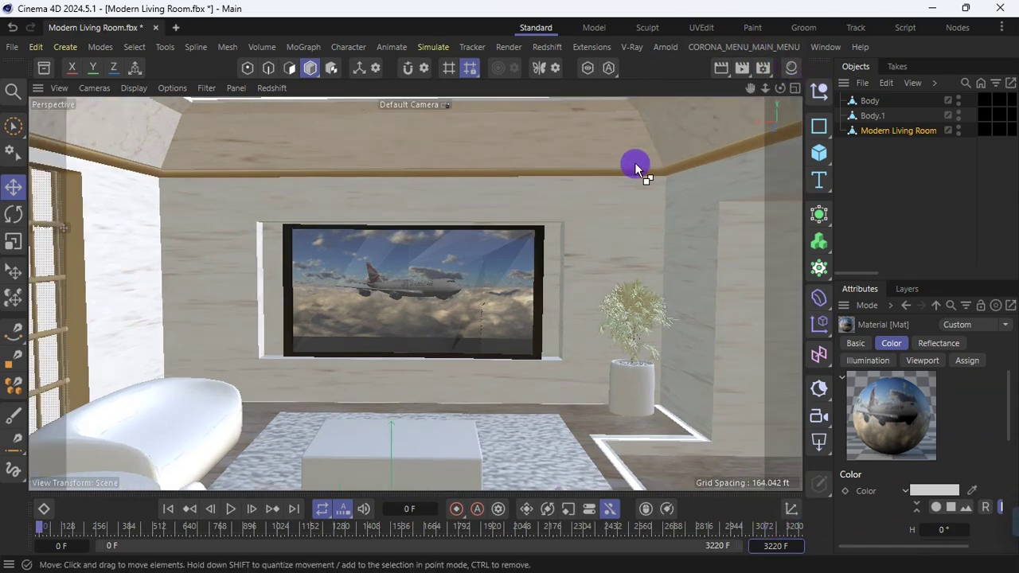
# Play the video on the TV in the maximized viewport, inspect the screen up close, and rewind to frame 0
pyautogui.hotkey('ctrl', 'Tab')
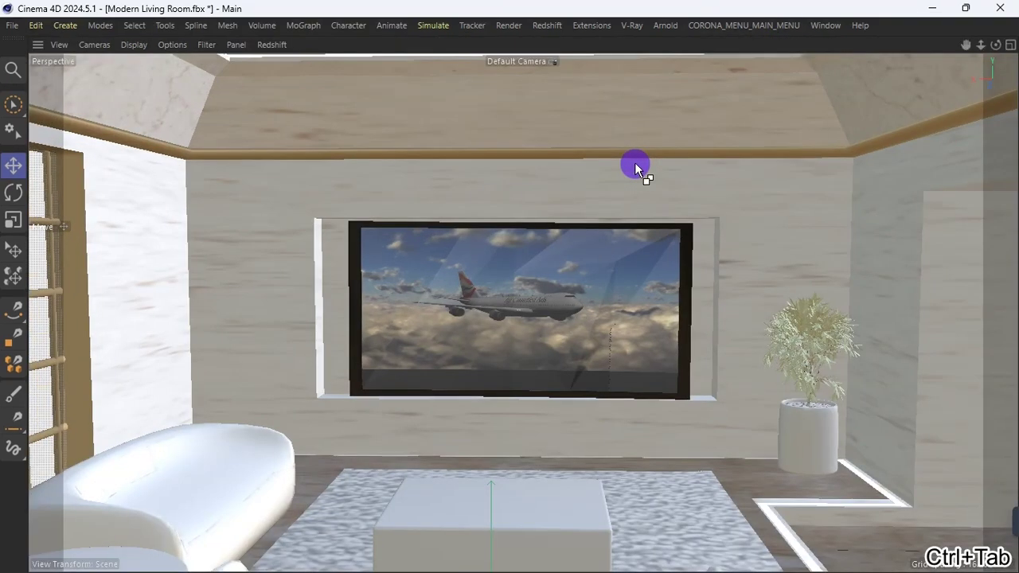
pyautogui.hotkey('ctrl', 'Tab')
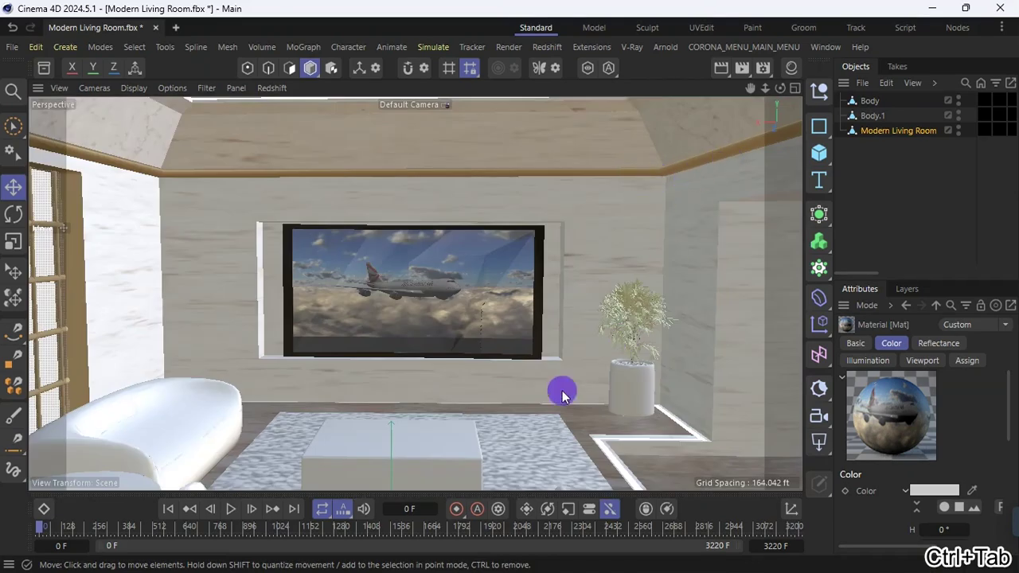
pyautogui.click(232, 509)
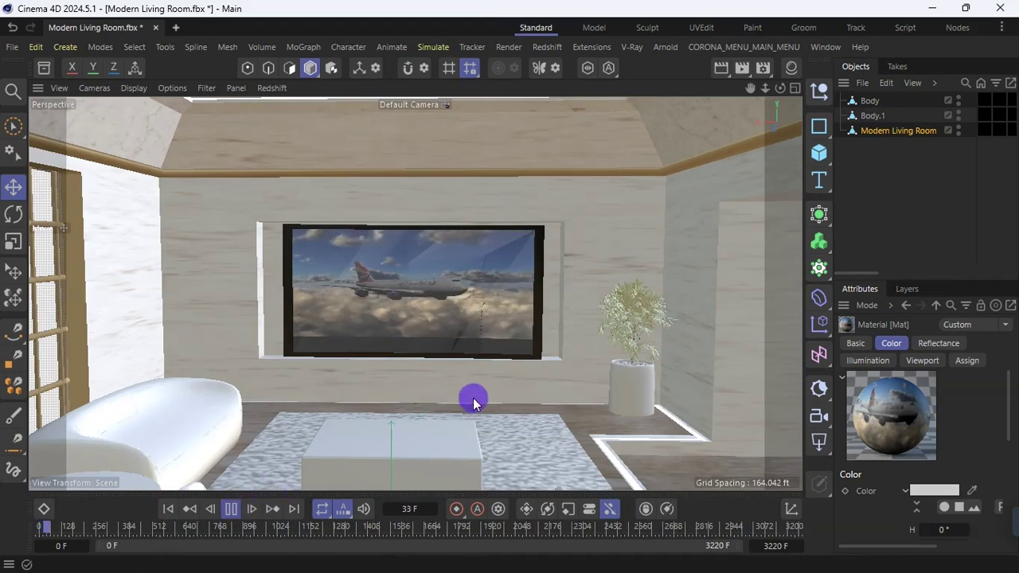
pyautogui.hotkey('ctrl', 'Tab')
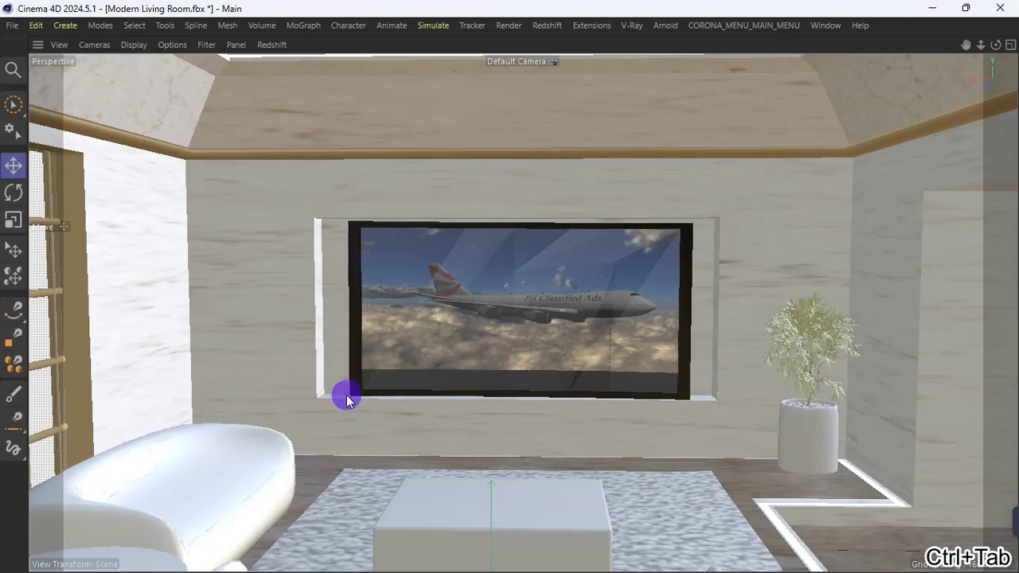
pyautogui.scroll(4, 264, 398)
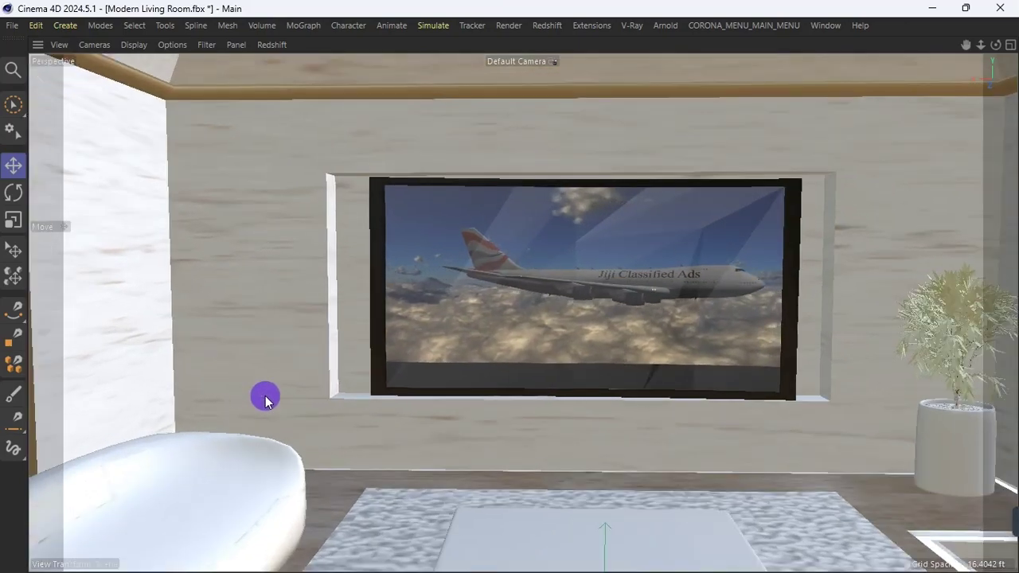
pyautogui.scroll(3, 294, 363)
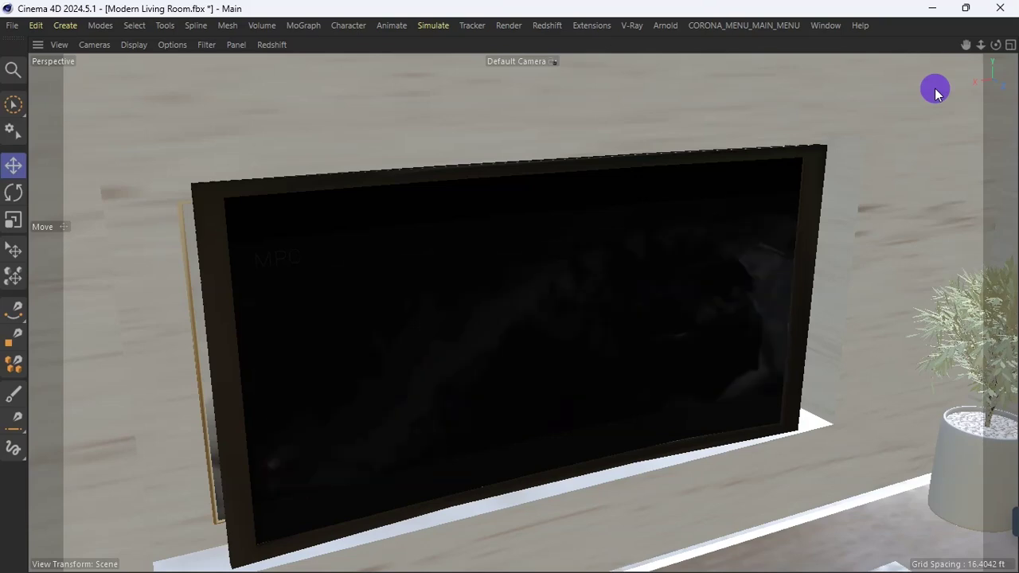
pyautogui.hotkey('ctrl', 'Tab')
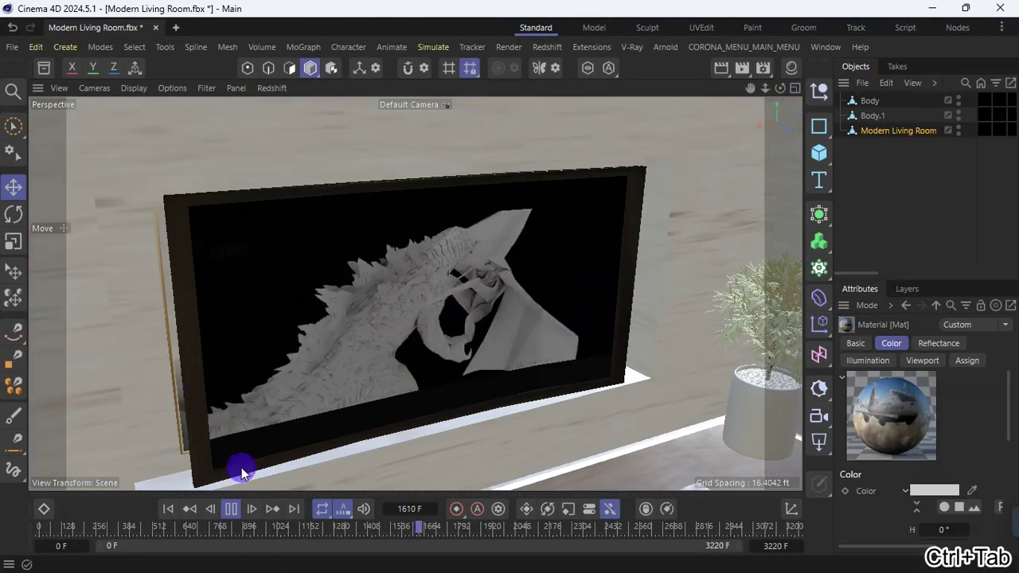
pyautogui.click(229, 510)
pyautogui.click(168, 510)
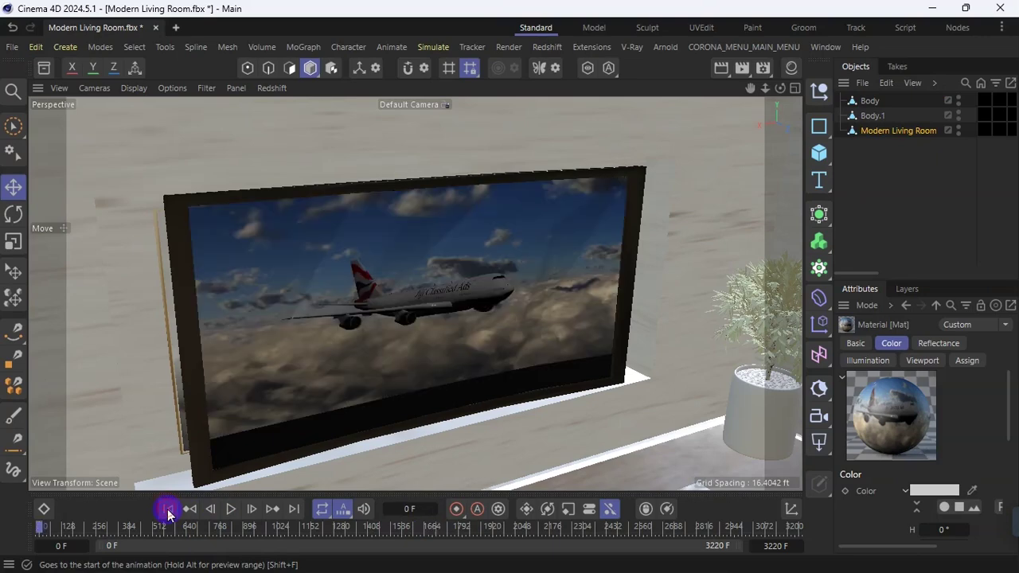
# Load copter0000.png from the combine folder as Mat.1's Color texture without copying it to the project location
pyautogui.click(791, 68)
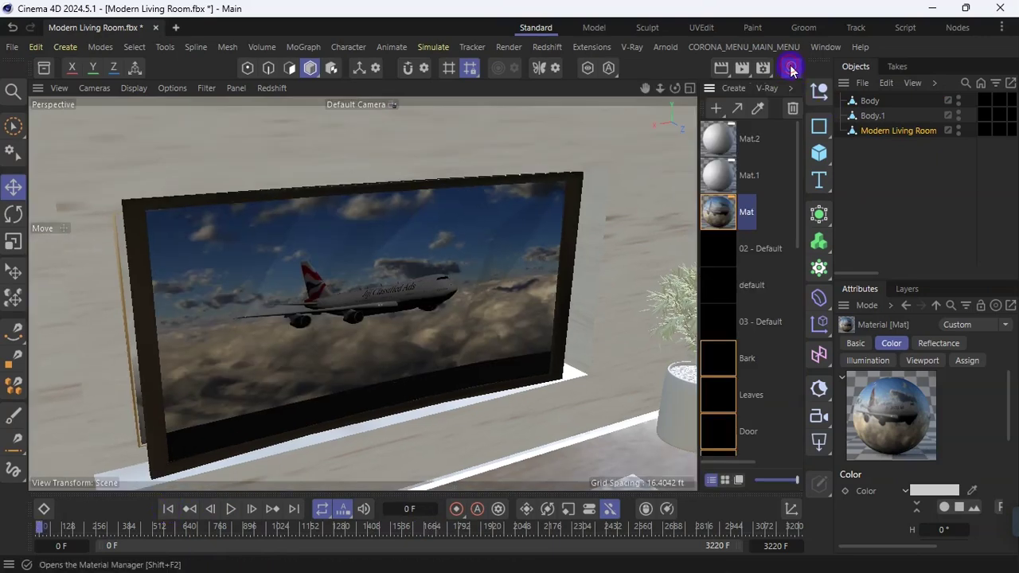
pyautogui.click(719, 176)
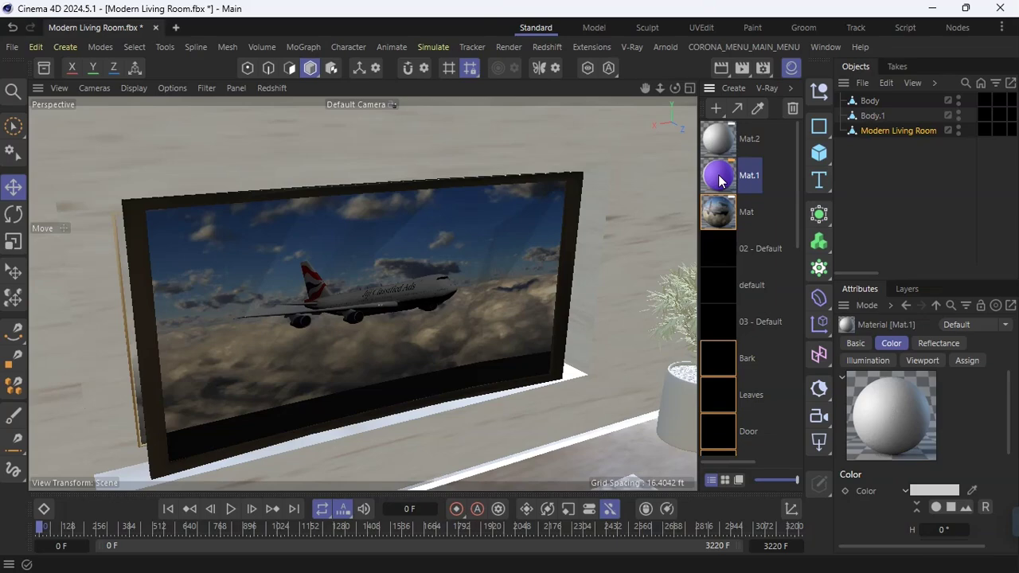
pyautogui.doubleClick(718, 176)
pyautogui.moveTo(746, 159); pyautogui.dragTo(736, 70)
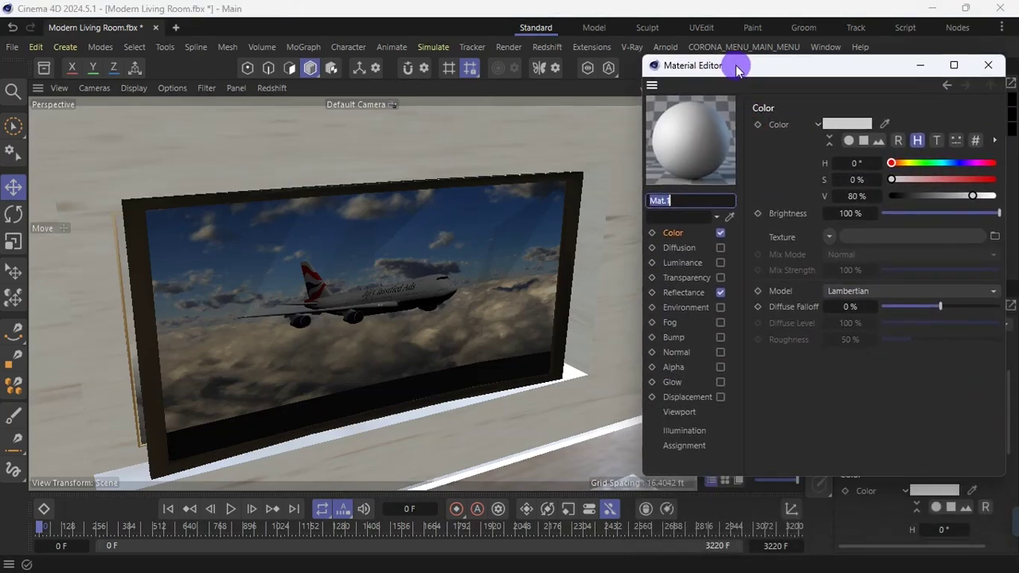
pyautogui.hotkey('alt', 'Tab')
pyautogui.click(488, 85)
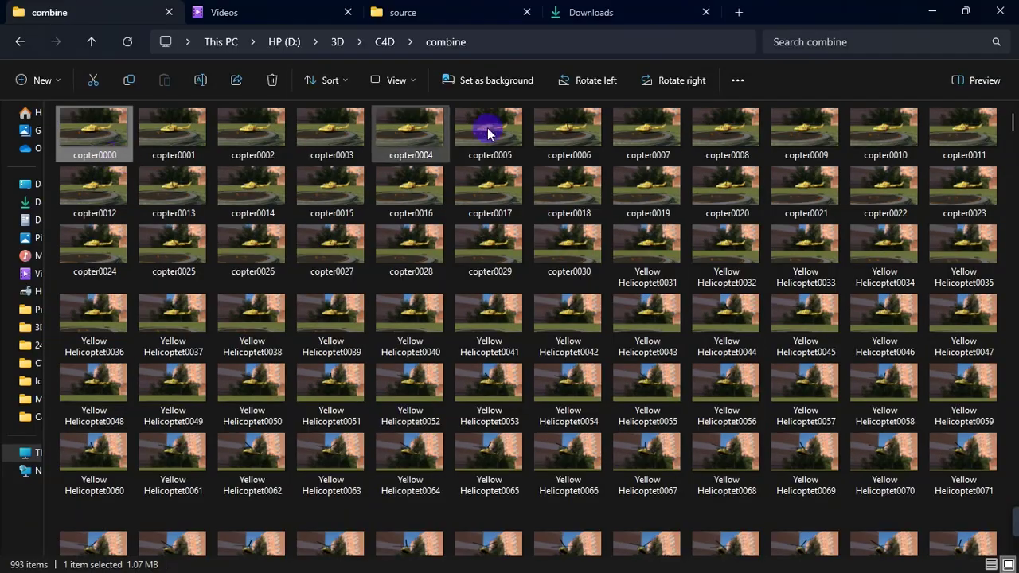
pyautogui.click(965, 12)
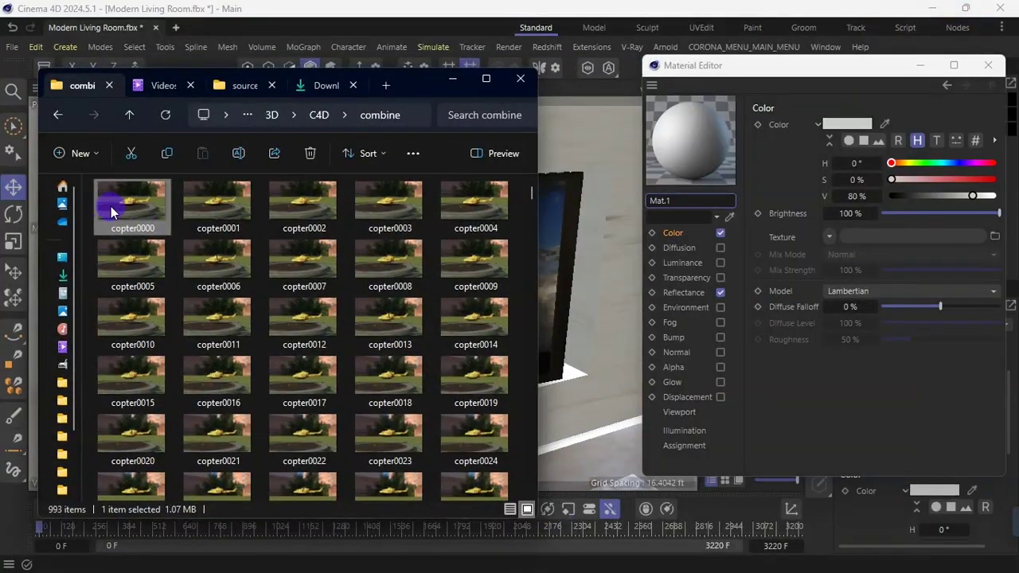
pyautogui.moveTo(117, 207); pyautogui.dragTo(818, 209)
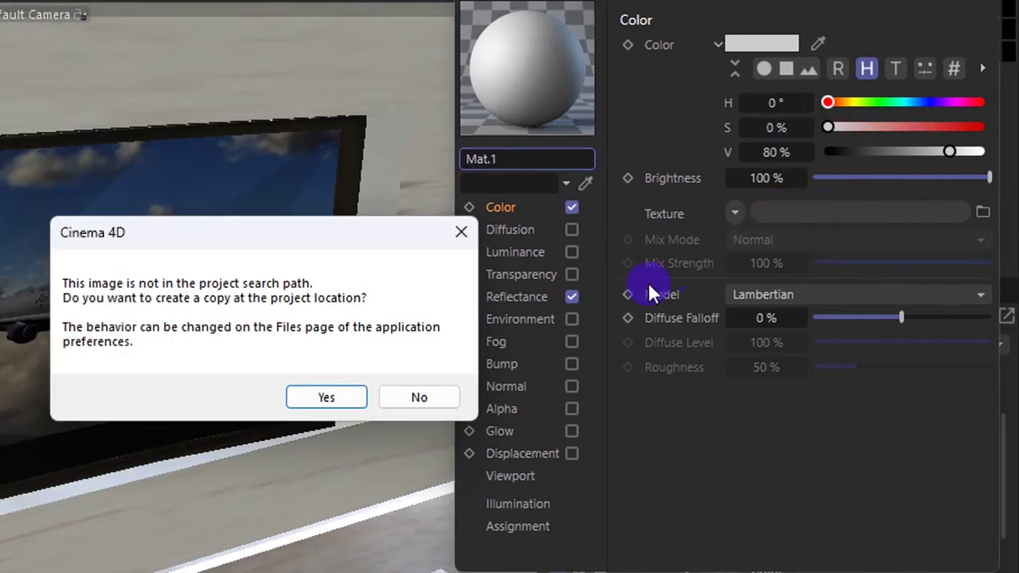
pyautogui.click(420, 395)
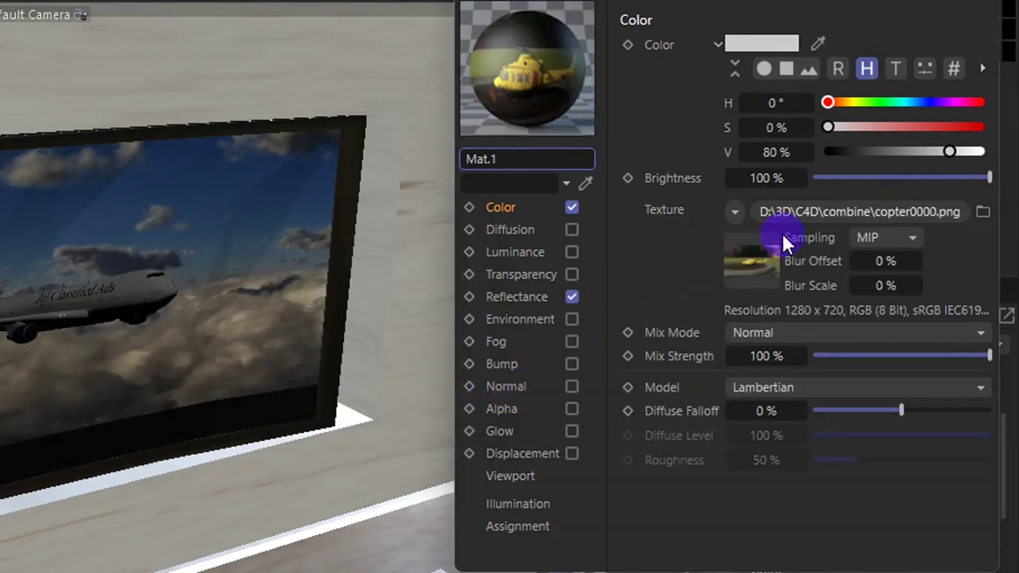
# Set the copter texture's animation to Range timing with calculated movie frames and a Range End of 30 F
pyautogui.click(829, 209)
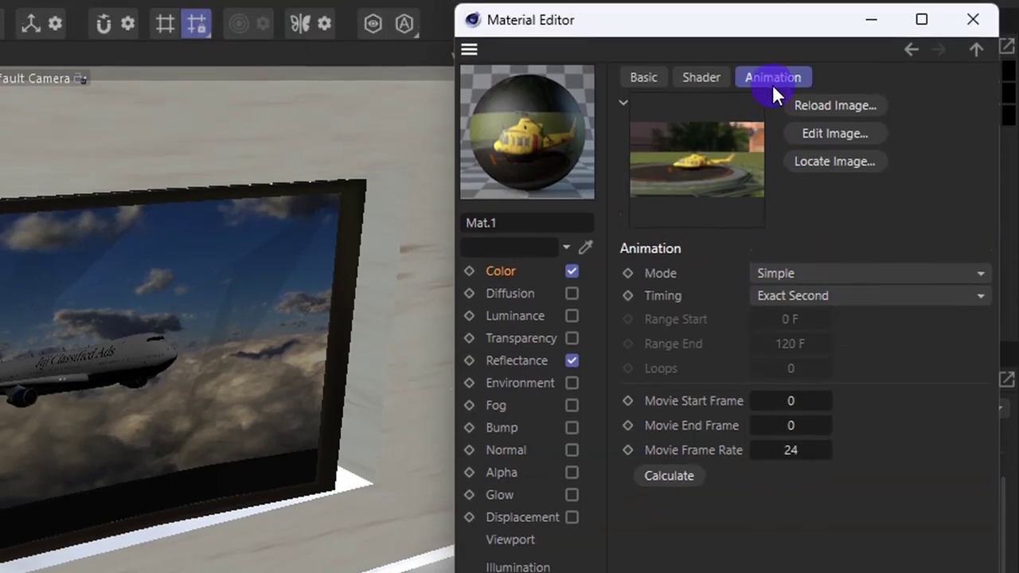
pyautogui.click(802, 300)
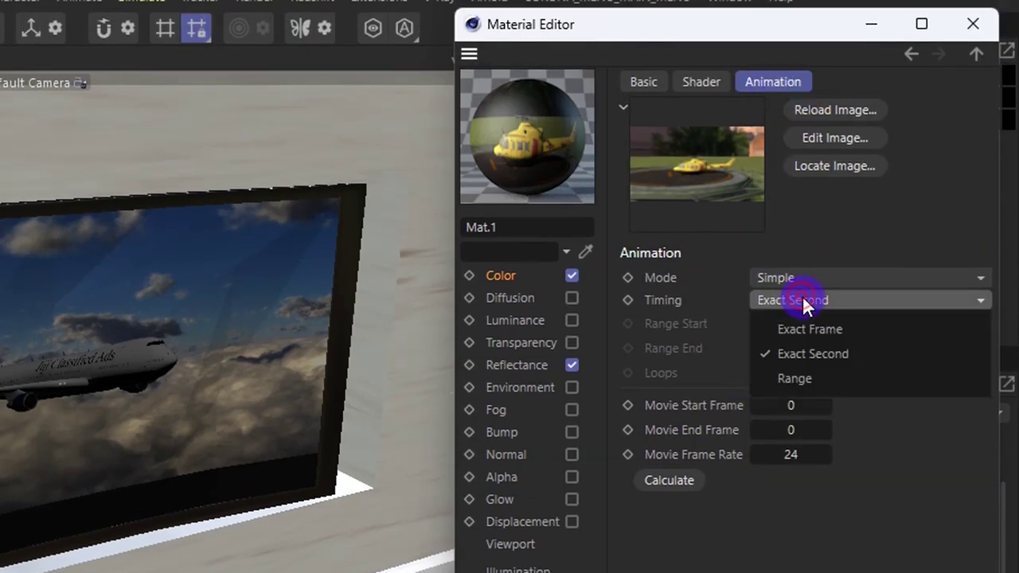
pyautogui.click(810, 379)
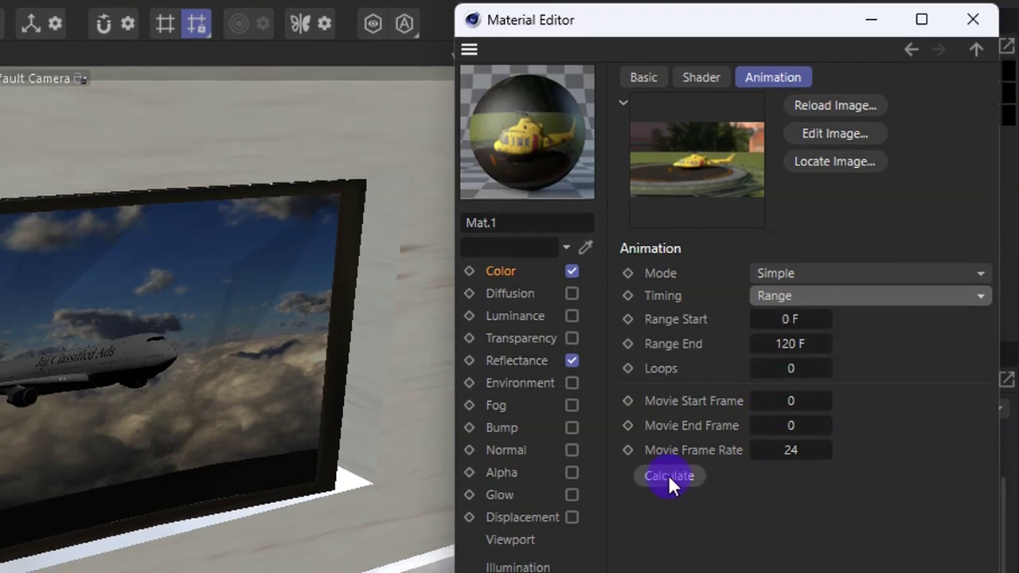
pyautogui.click(671, 473)
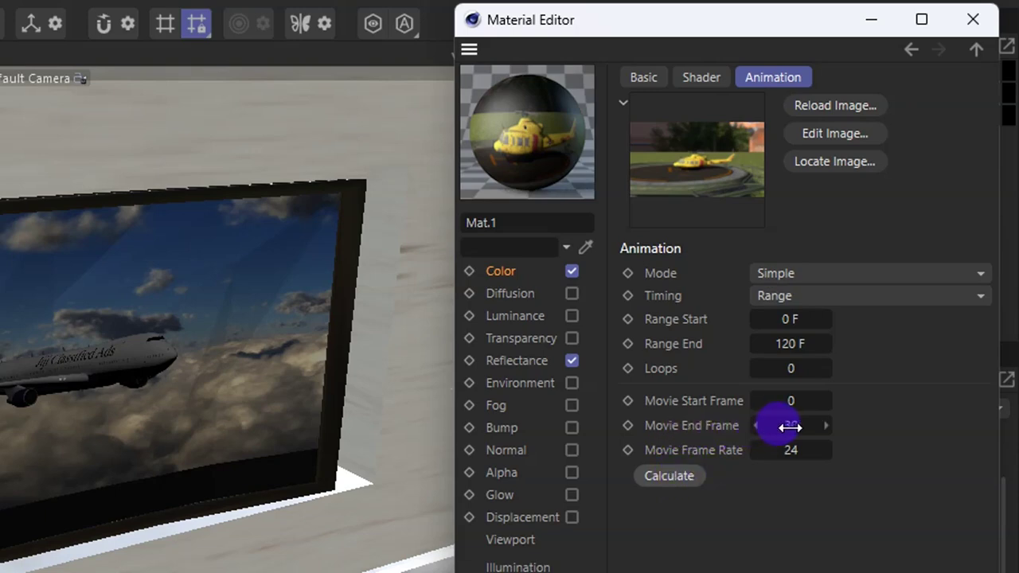
pyautogui.click(790, 343)
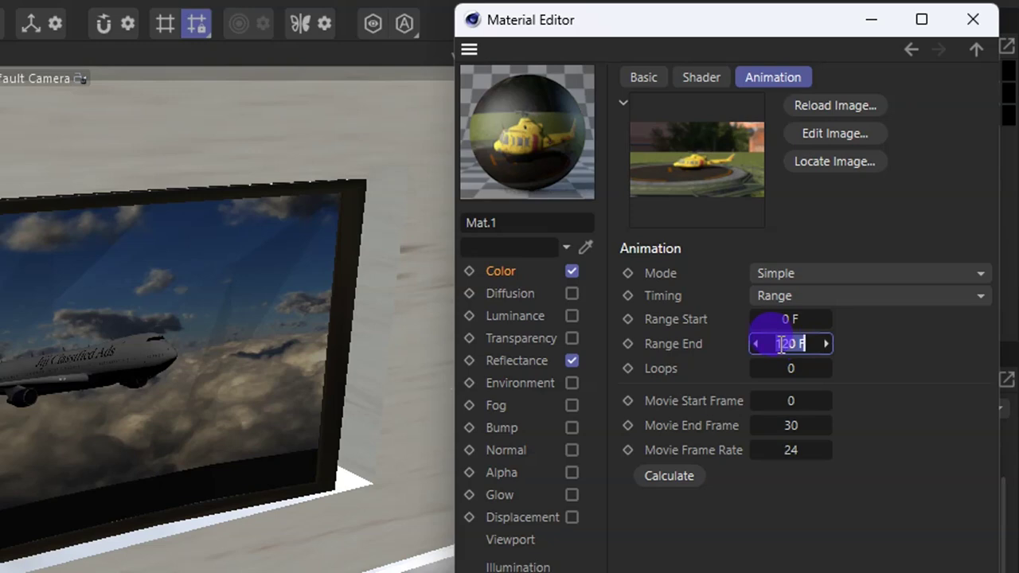
pyautogui.write('30')
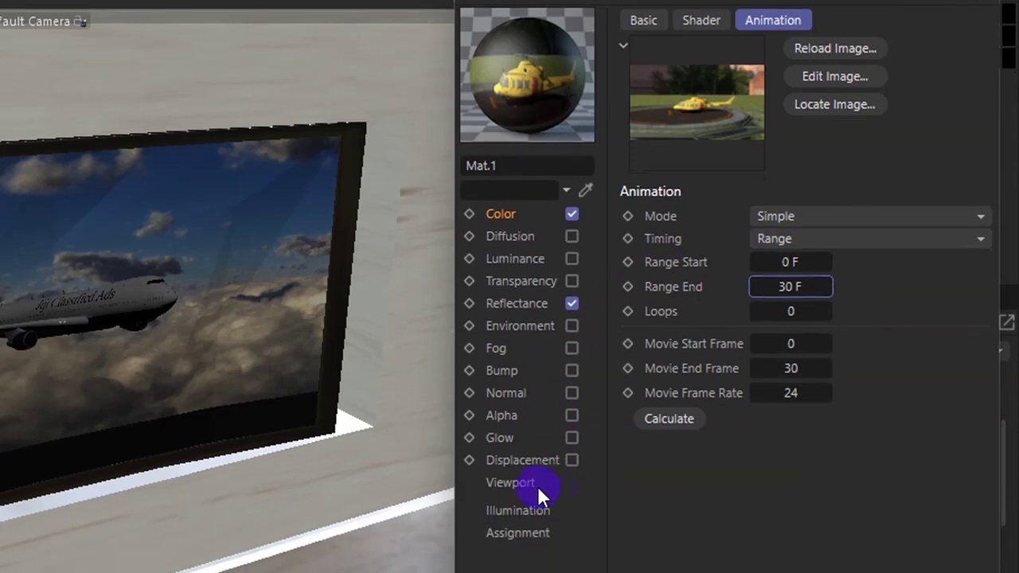
# Enable Animate Preview for Mat.1, set its Texture Preview Size to No Scaling, and put the Material Editor away
pyautogui.click(511, 539)
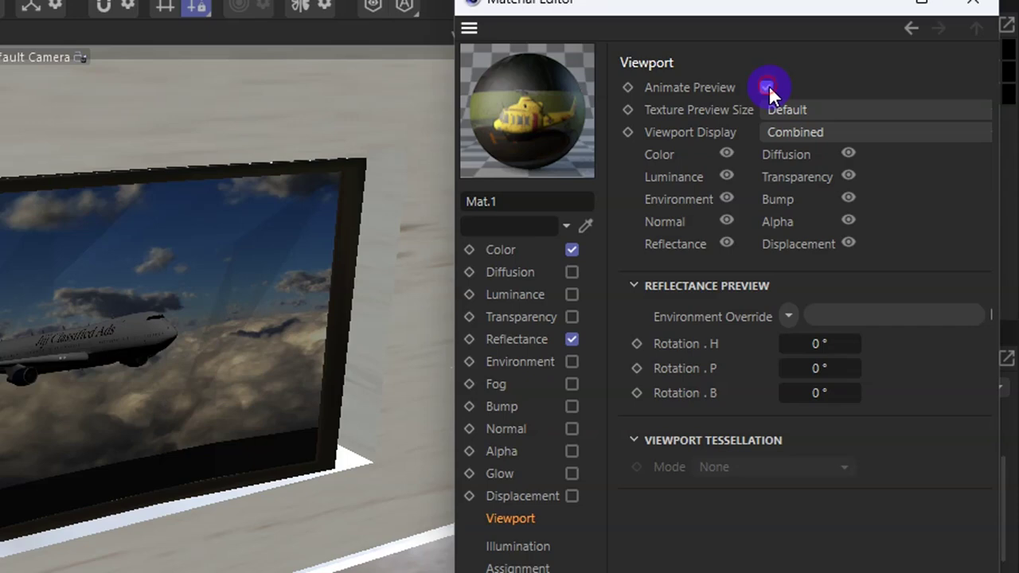
pyautogui.click(765, 87)
pyautogui.click(820, 107)
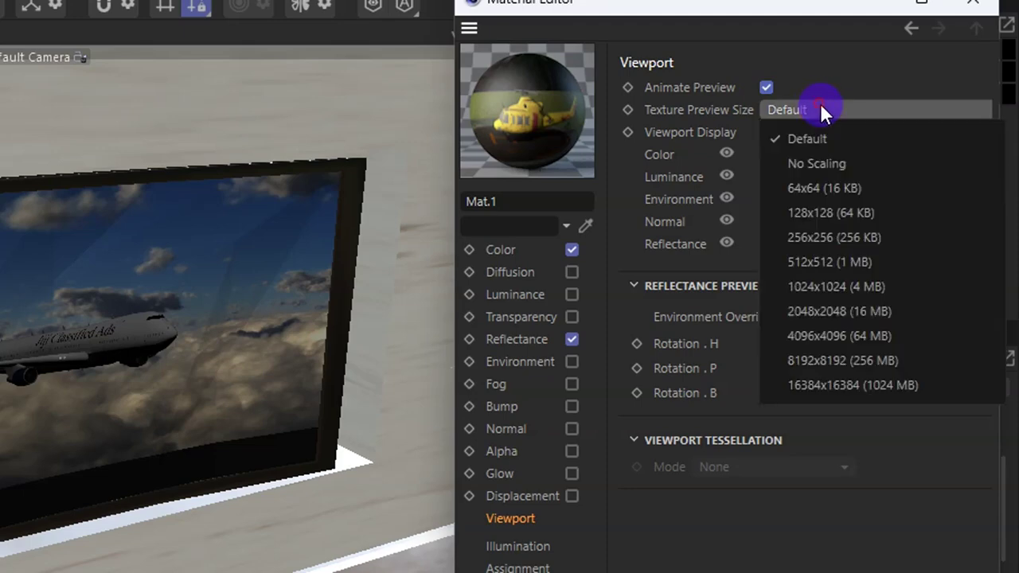
pyautogui.click(814, 158)
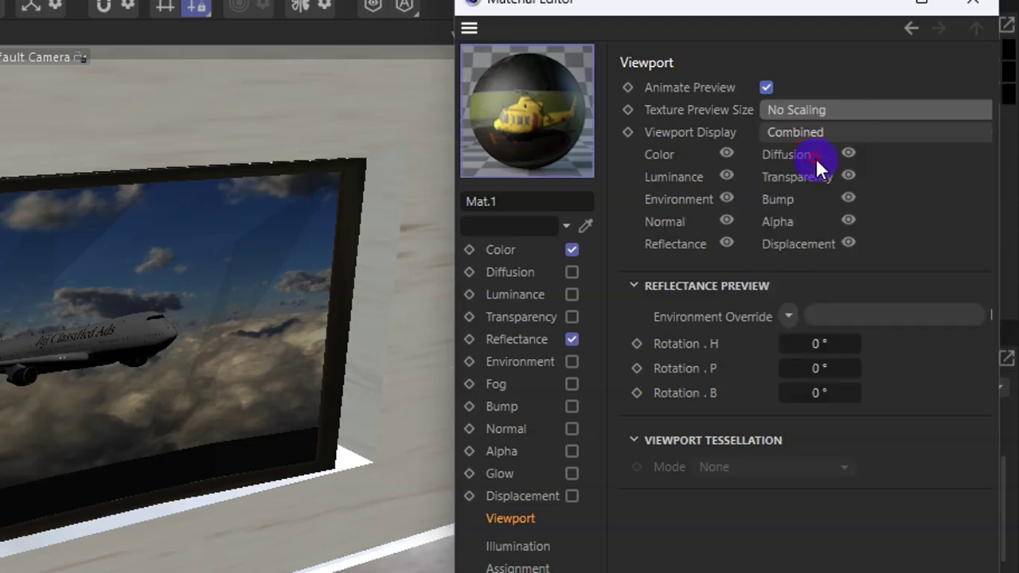
pyautogui.click(873, 1)
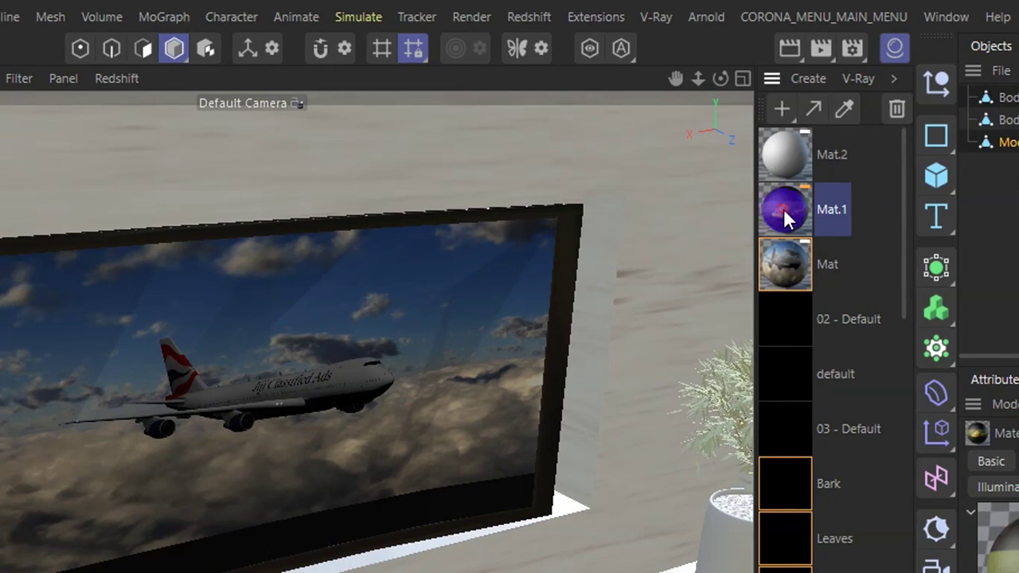
# Apply Mat.1 to the TV screen, play the animation while orbiting to face the screen, and stop playback
pyautogui.moveTo(783, 209); pyautogui.dragTo(393, 322)
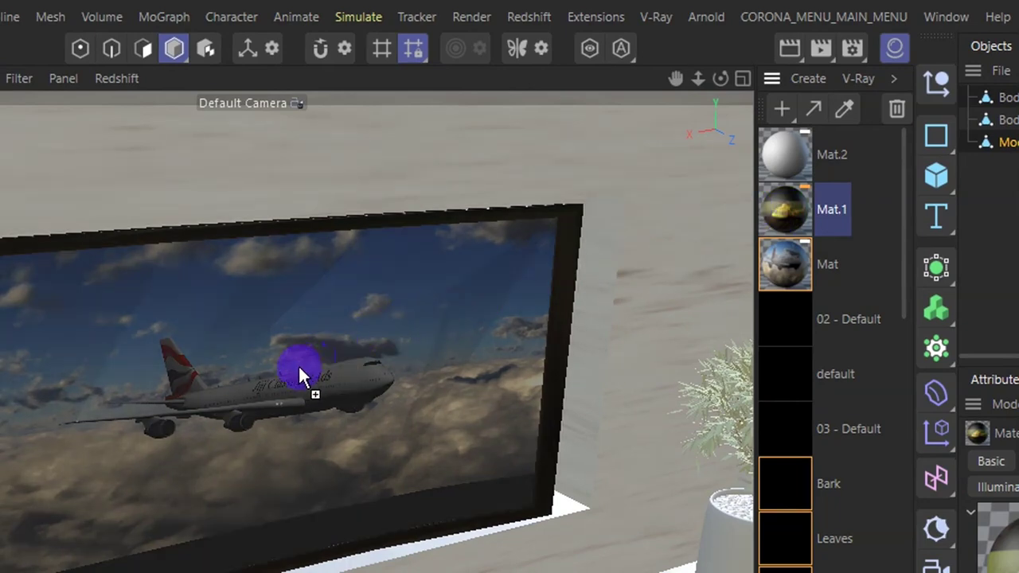
pyautogui.moveTo(298, 369); pyautogui.dragTo(300, 371)
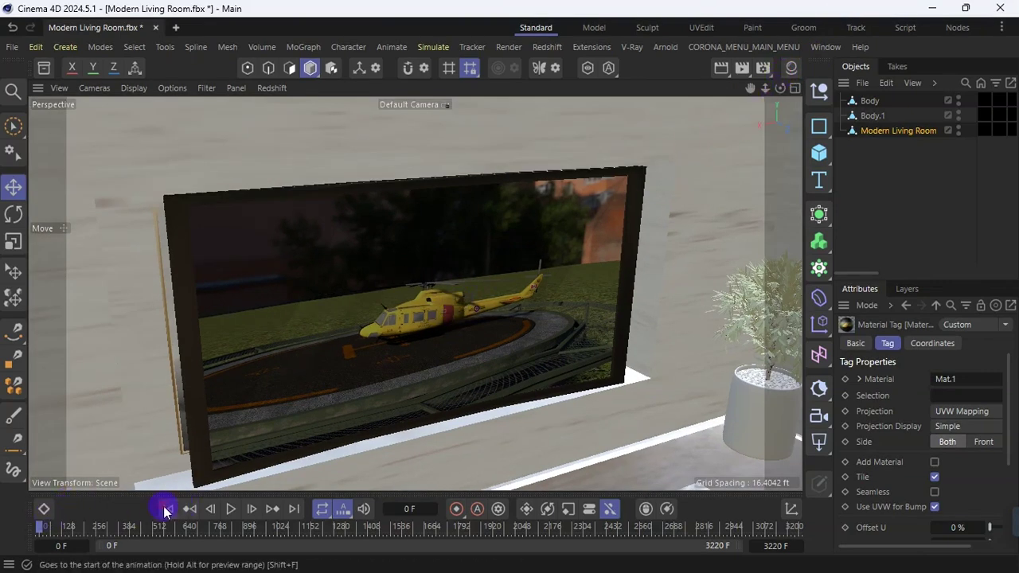
pyautogui.click(230, 510)
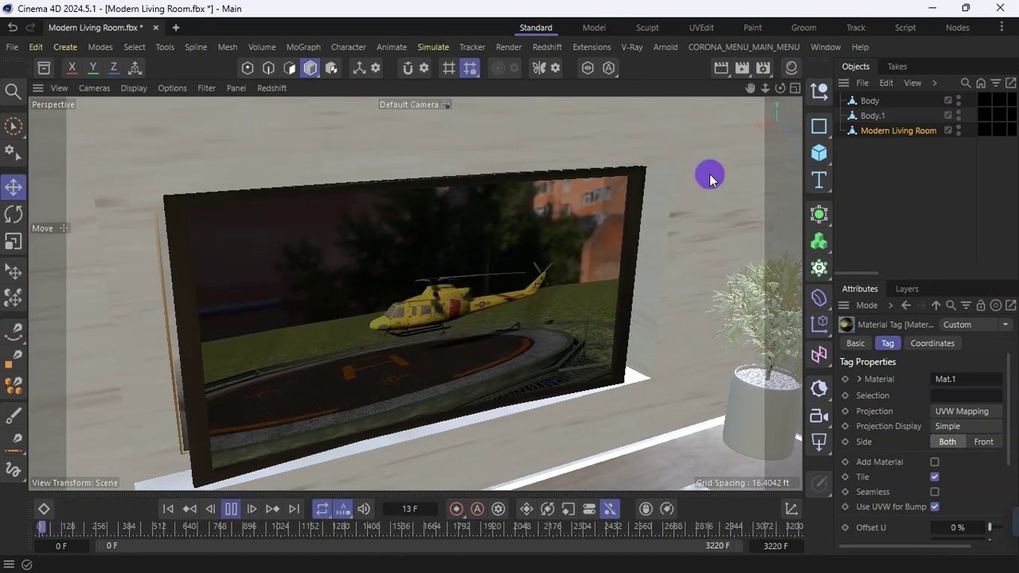
pyautogui.moveTo(780, 91)
pyautogui.mouseDown()
pyautogui.moveTo(414, 294)
pyautogui.moveTo(782, 91)
pyautogui.mouseUp()
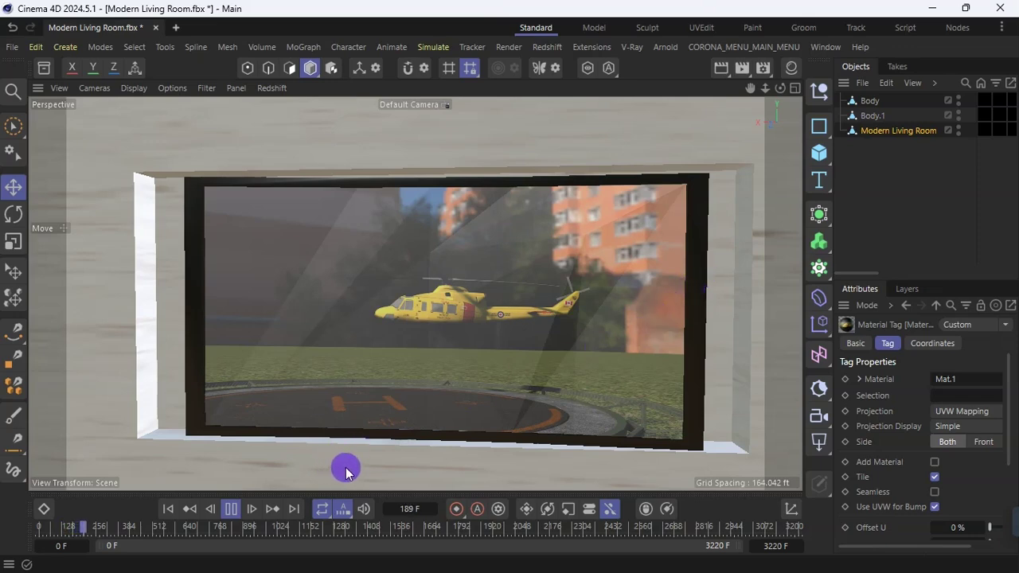
pyautogui.click(230, 509)
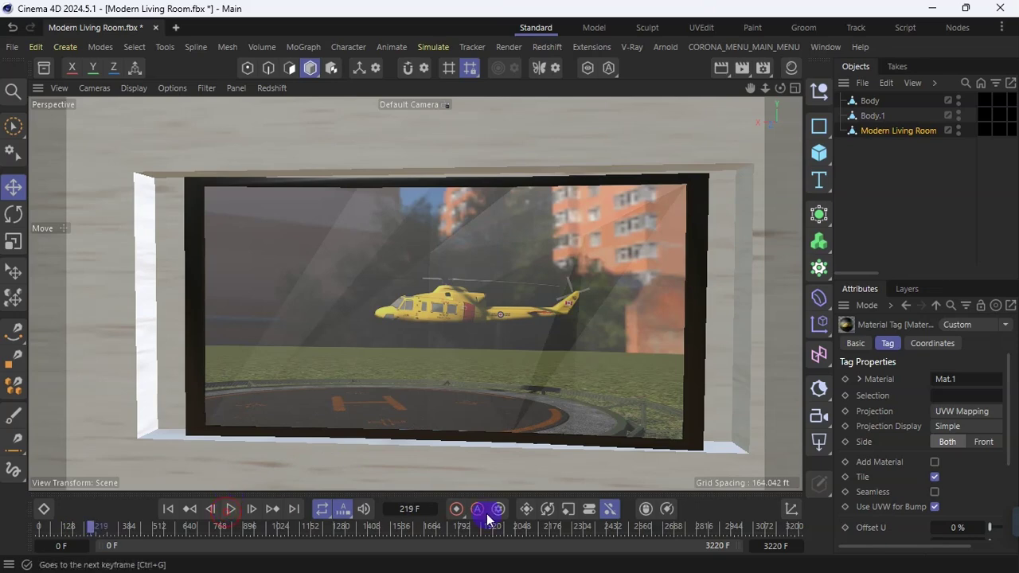
# Set the project timeline's end frame to 30 F, play the copter sequence on the TV, and rewind to frame 0
pyautogui.doubleClick(776, 546)
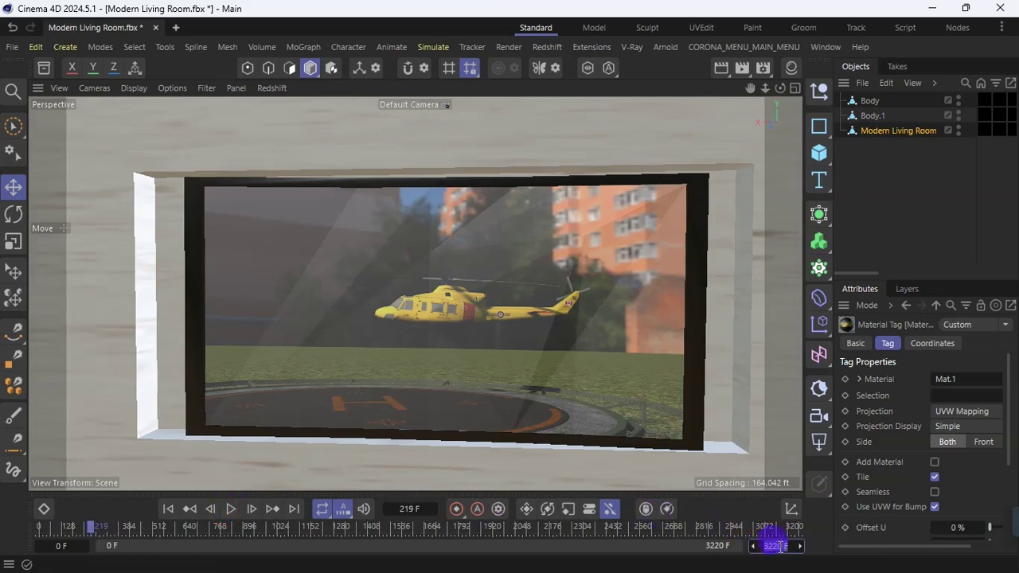
pyautogui.write('30')
pyautogui.press('Return')
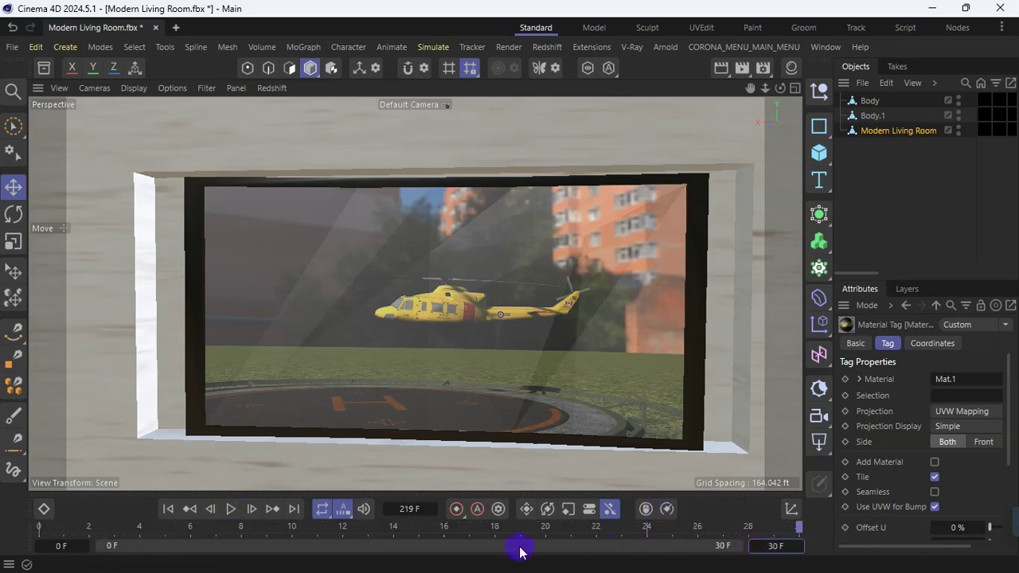
pyautogui.click(231, 510)
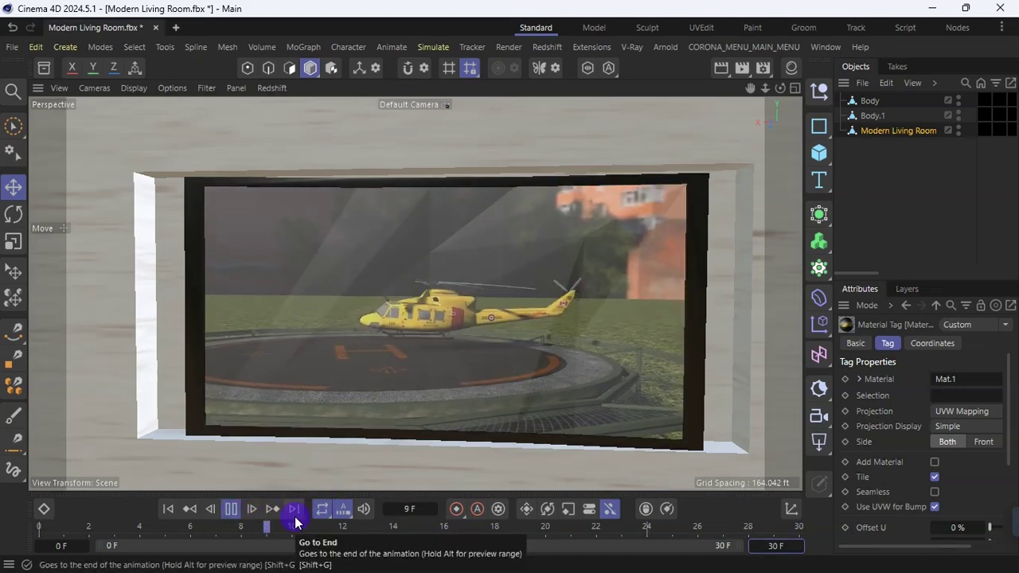
pyautogui.click(231, 509)
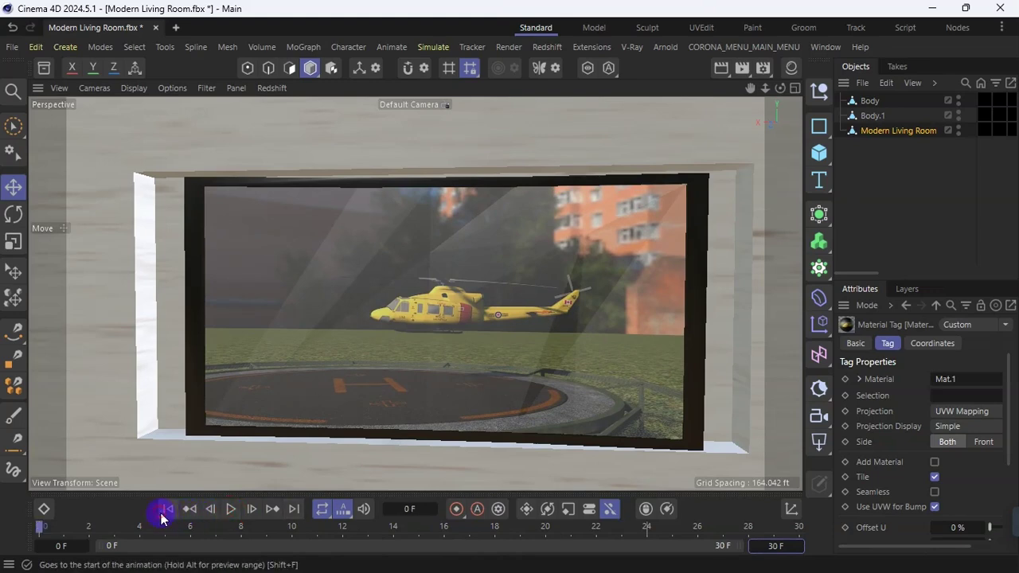
pyautogui.click(168, 508)
# Set the Movie End Frame to 300 and the Range End to 300 F for Mat.1's copter texture
pyautogui.click(790, 69)
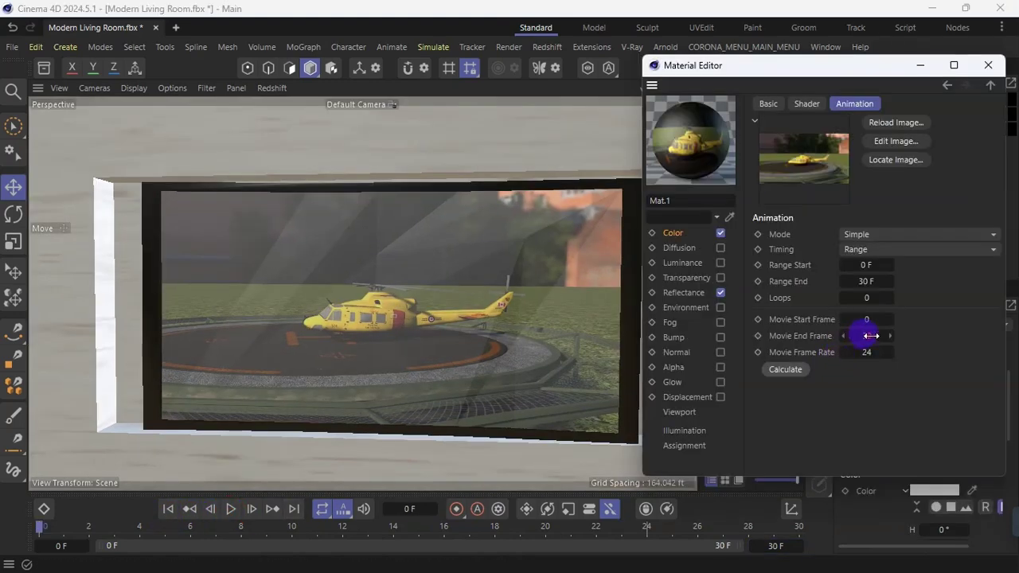
pyautogui.click(870, 336)
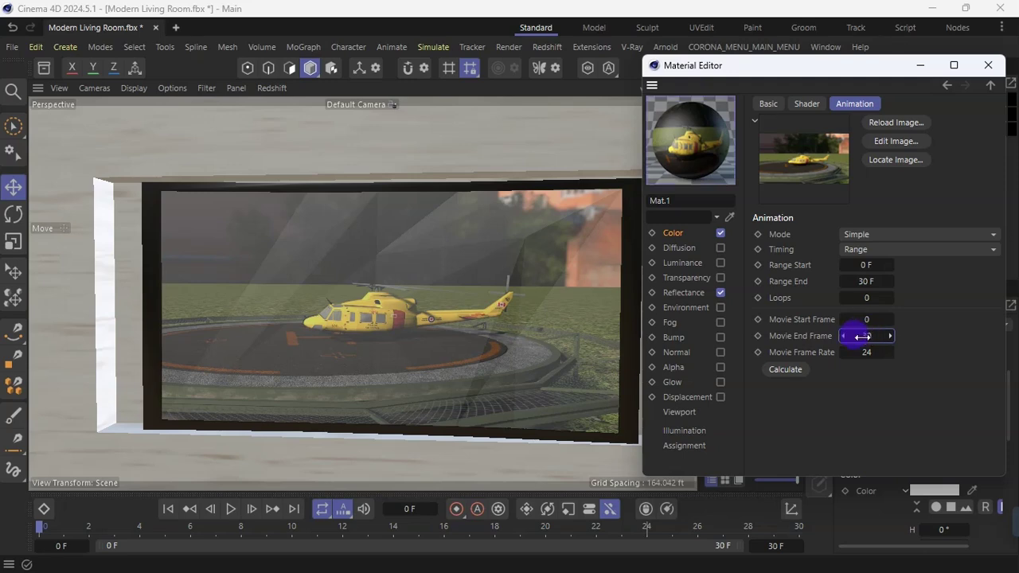
pyautogui.write('300')
pyautogui.click(866, 286)
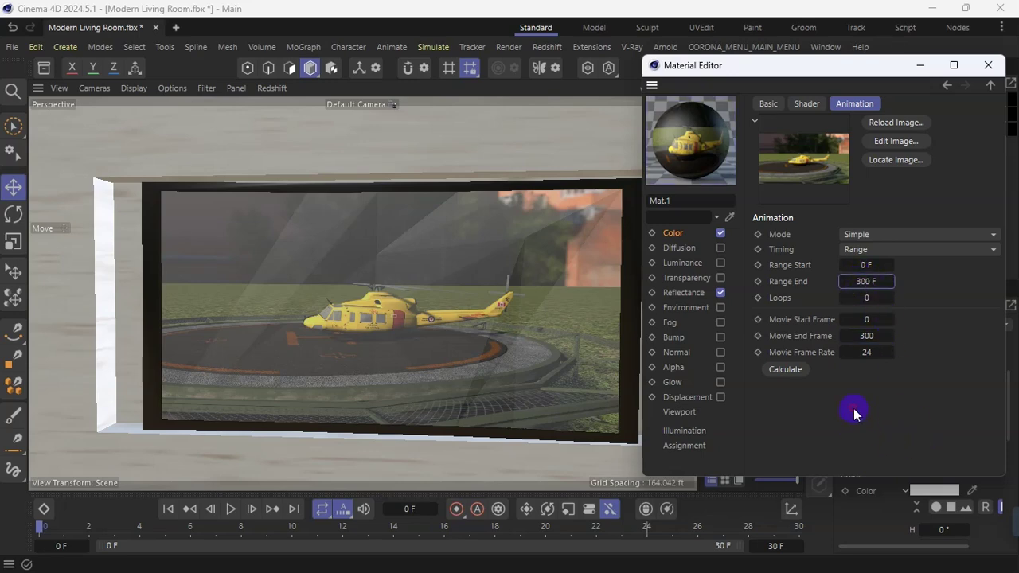
pyautogui.click(915, 65)
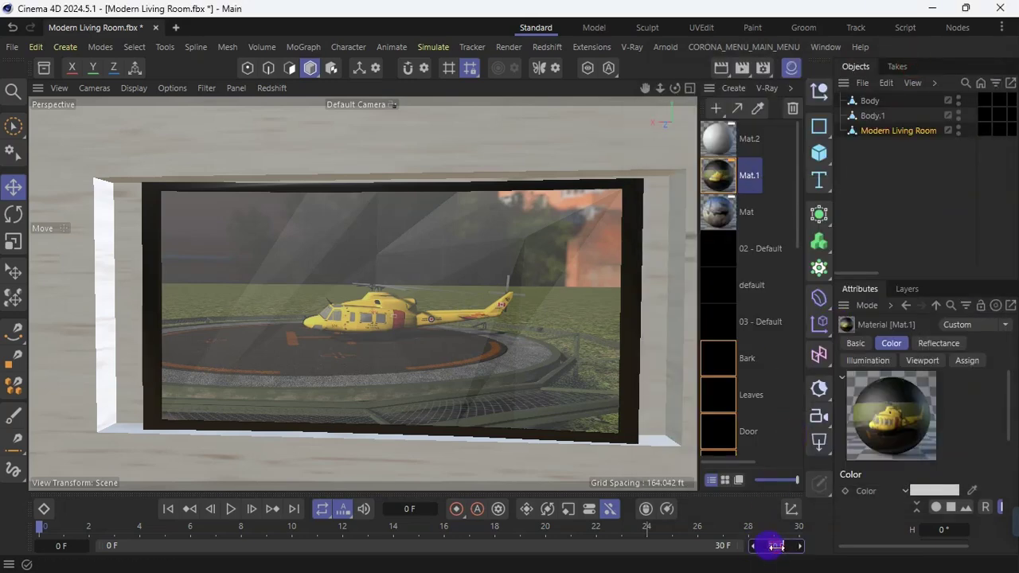
# Extend the project timeline's end frame to 300 F and hide the Material Manager
pyautogui.click(775, 546)
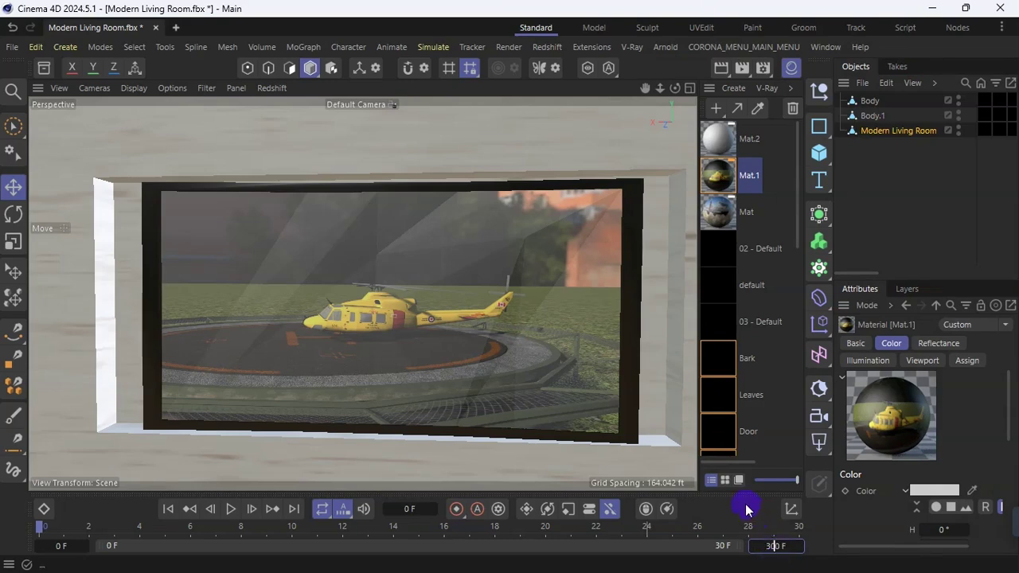
pyautogui.click(667, 464)
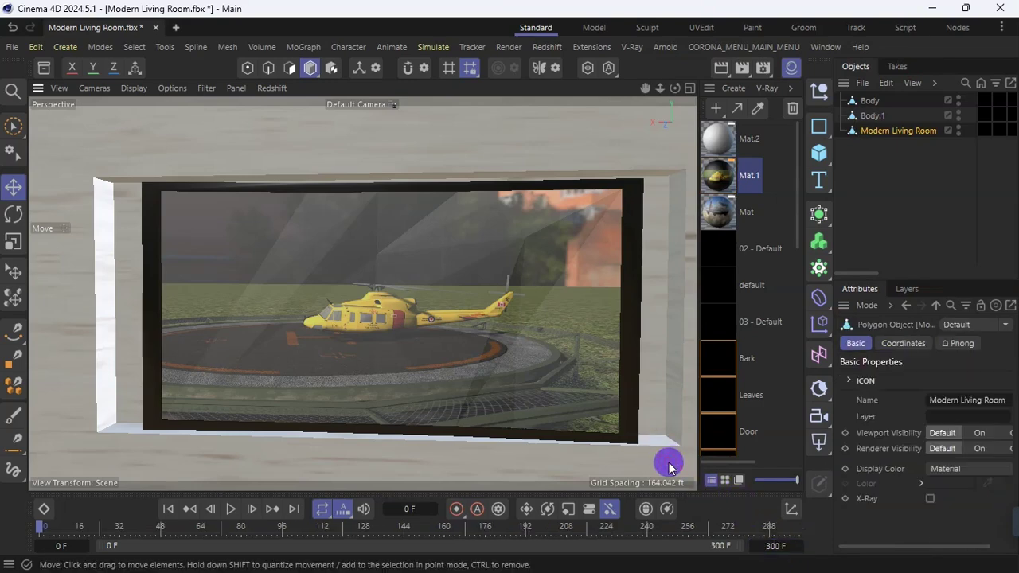
pyautogui.click(788, 66)
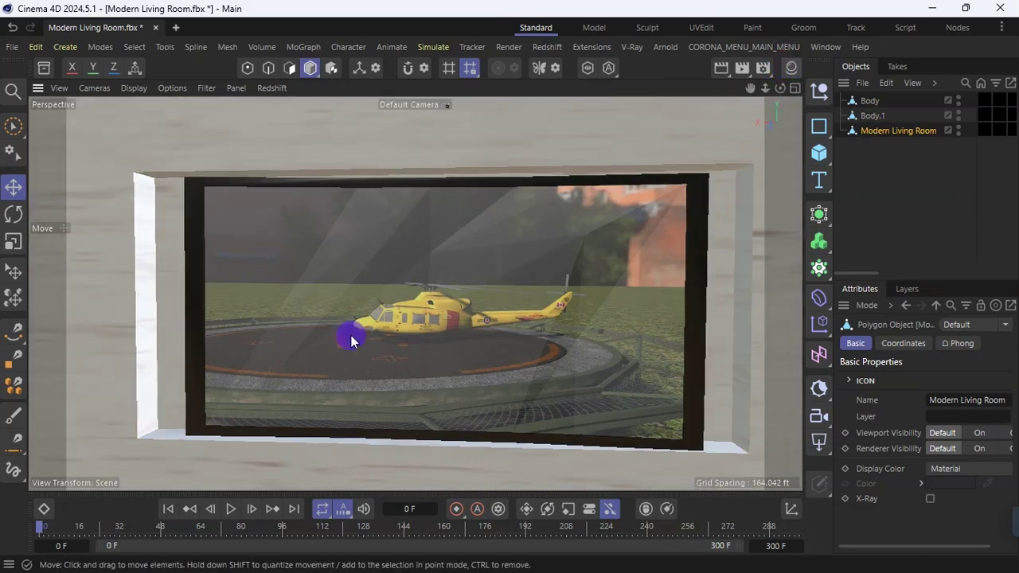
# Play the copter sequence on the TV several times over the extended timeline, rewinding to frame 0 after each run
pyautogui.click(234, 512)
pyautogui.click(169, 509)
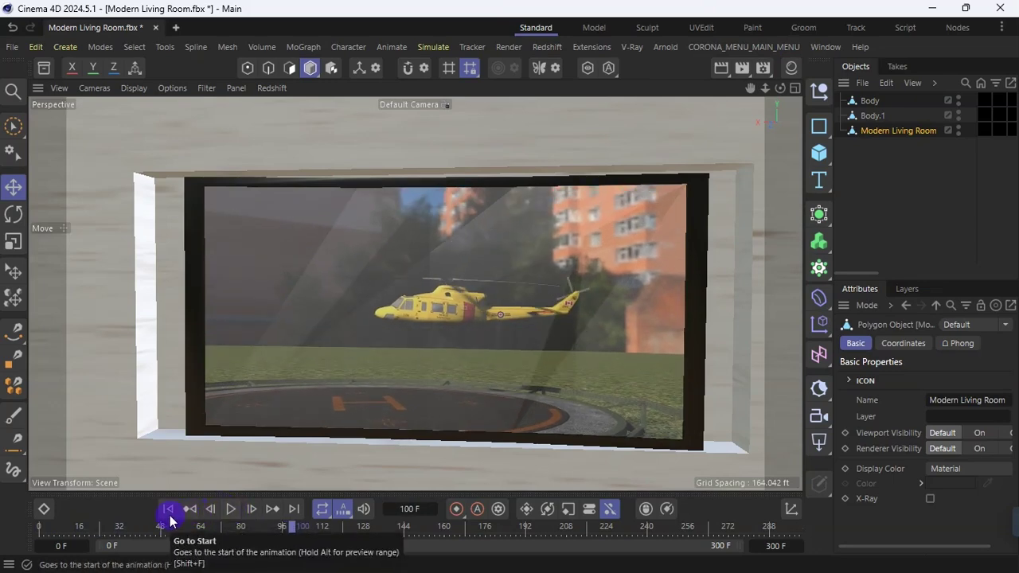
pyautogui.click(230, 512)
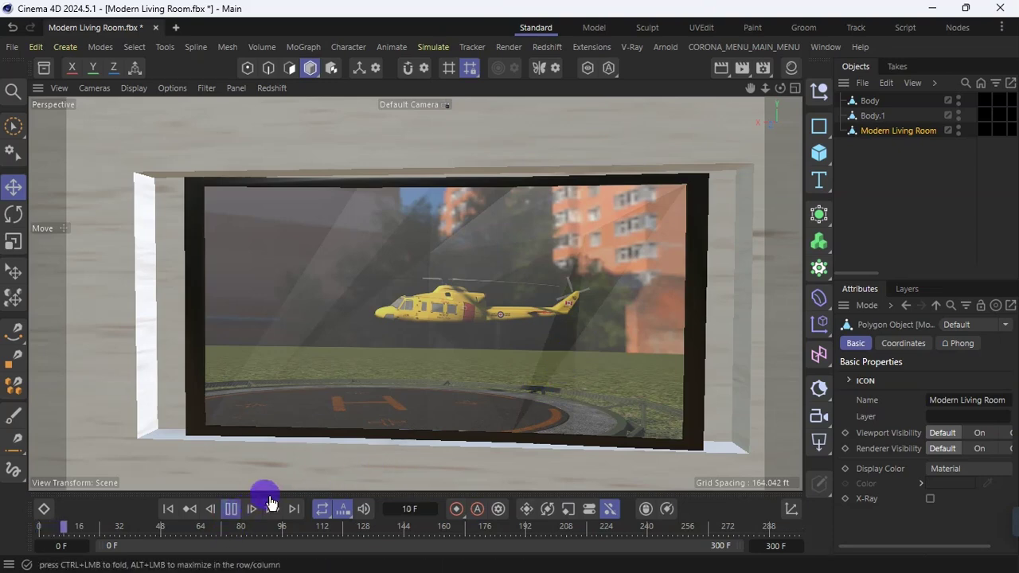
pyautogui.click(234, 510)
pyautogui.click(169, 509)
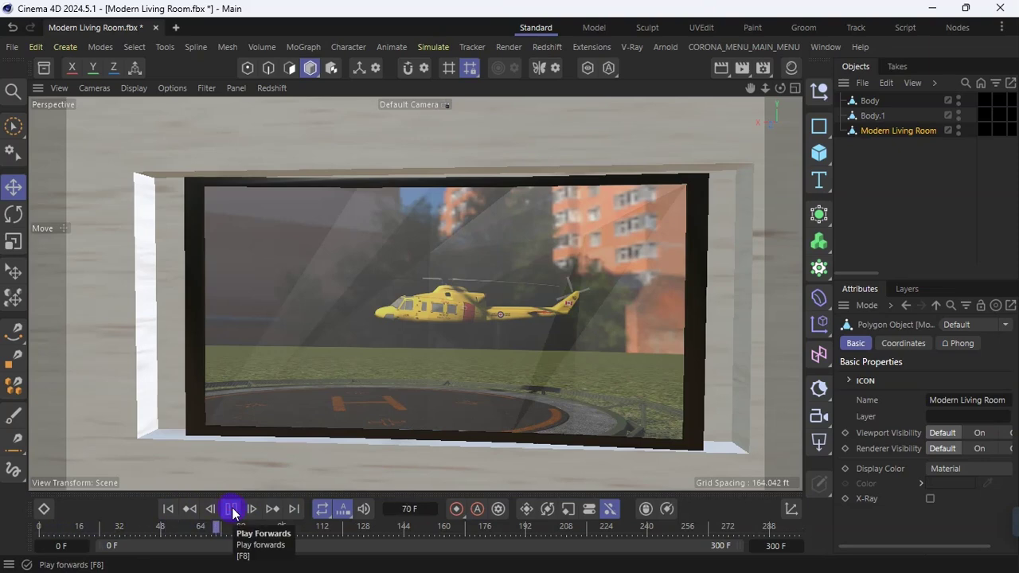
pyautogui.click(231, 510)
pyautogui.click(168, 509)
# Delete Mat.1 from the Material Manager and open Mat.2 in the Material Editor
pyautogui.click(790, 68)
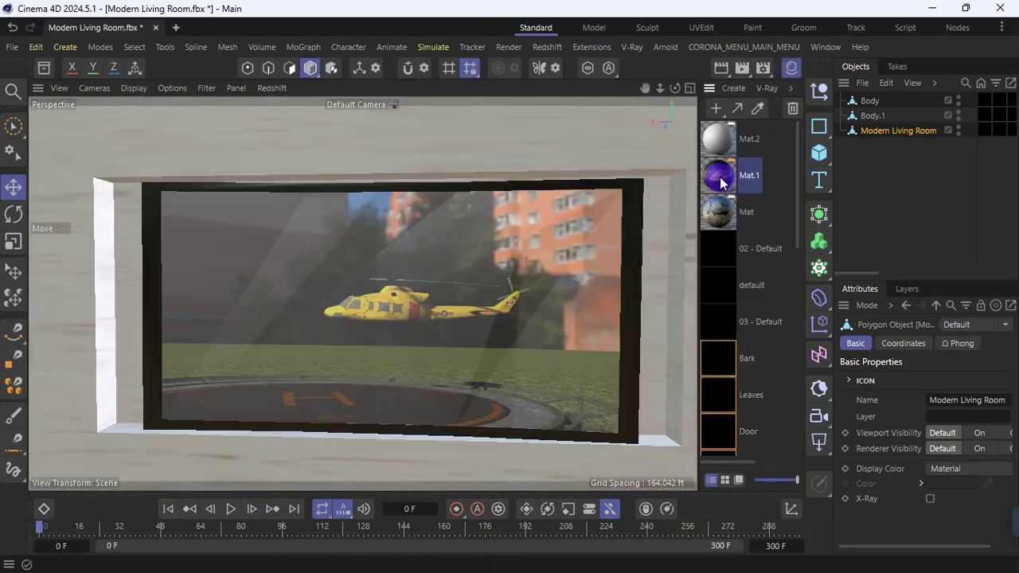
pyautogui.press('Delete')
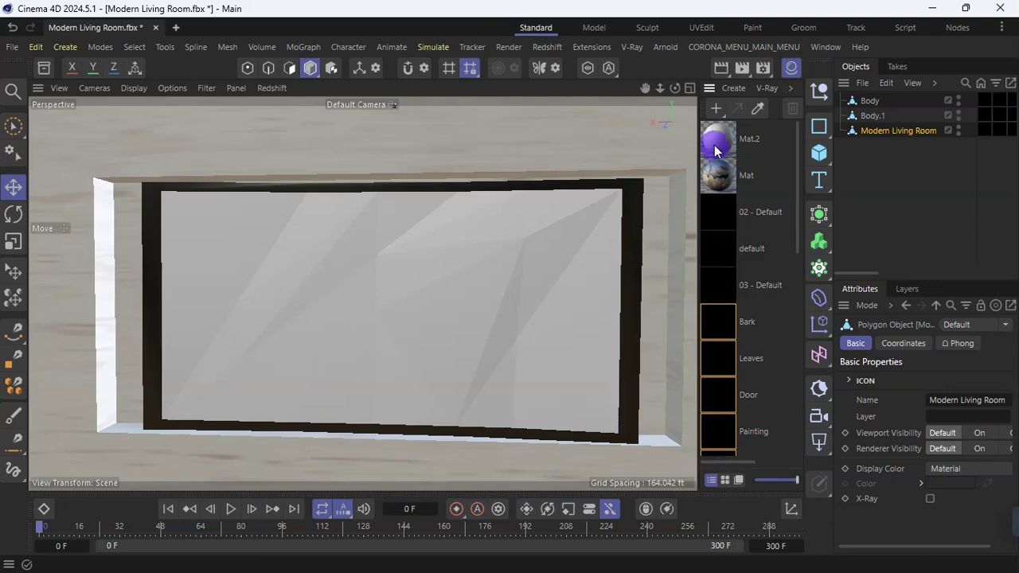
pyautogui.click(720, 143)
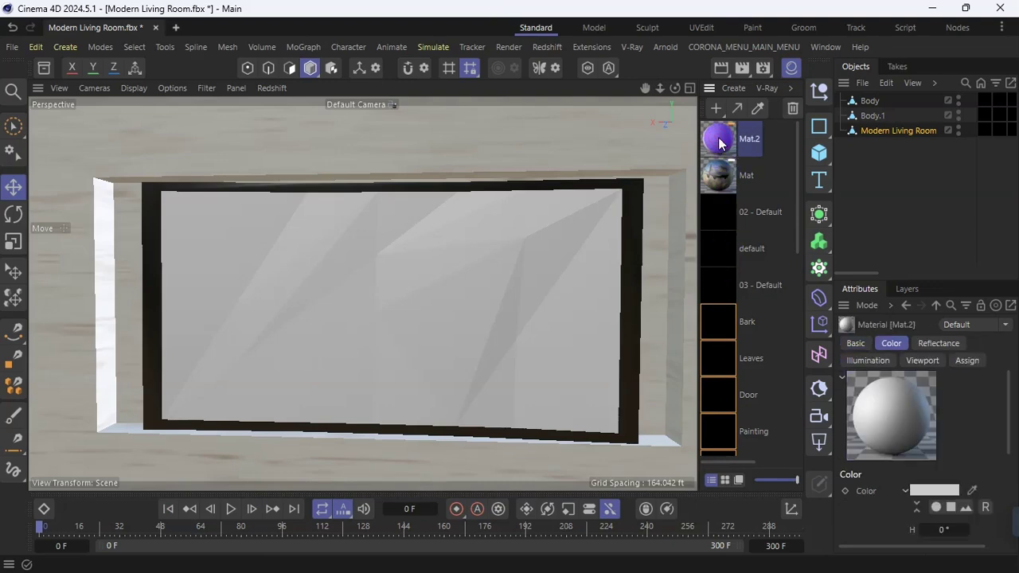
pyautogui.doubleClick(720, 143)
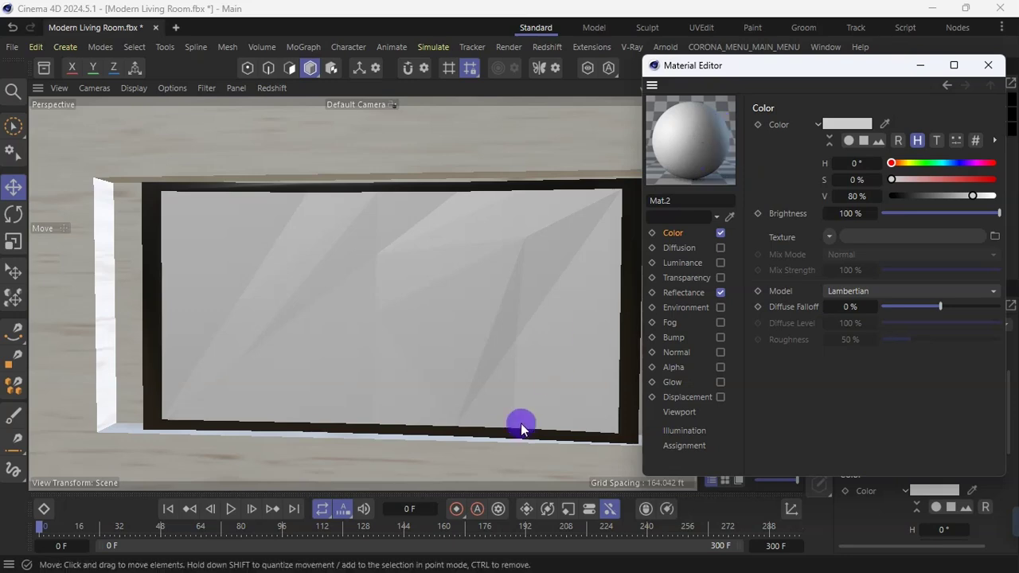
# Switch to File Explorer and select the Yellow Helicoptet0031 image in the combine folder, where the copter frames end
pyautogui.hotkey('alt', 'Tab')
pyautogui.scroll(-4, 495, 275)
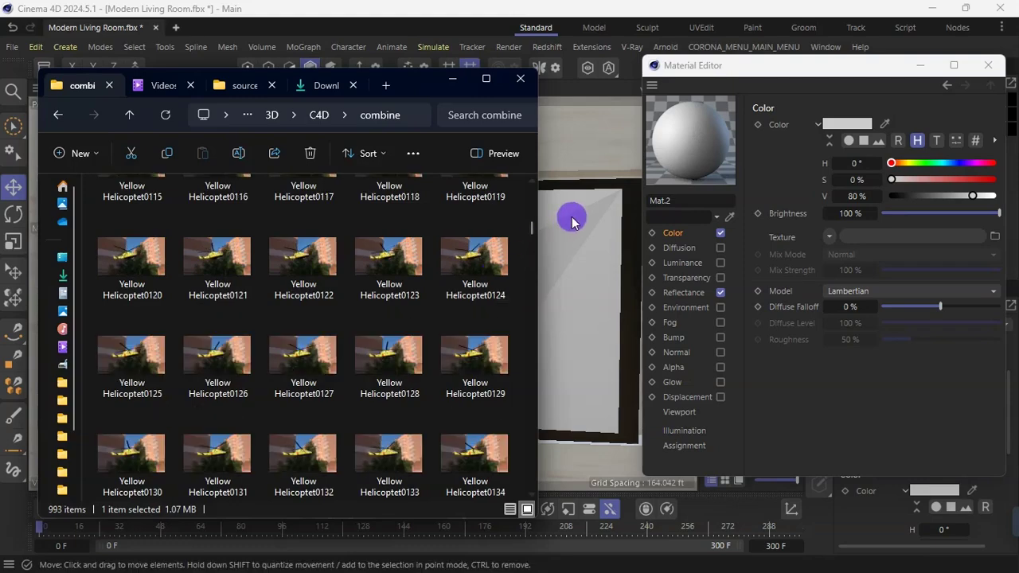
pyautogui.moveTo(536, 227); pyautogui.dragTo(329, 320)
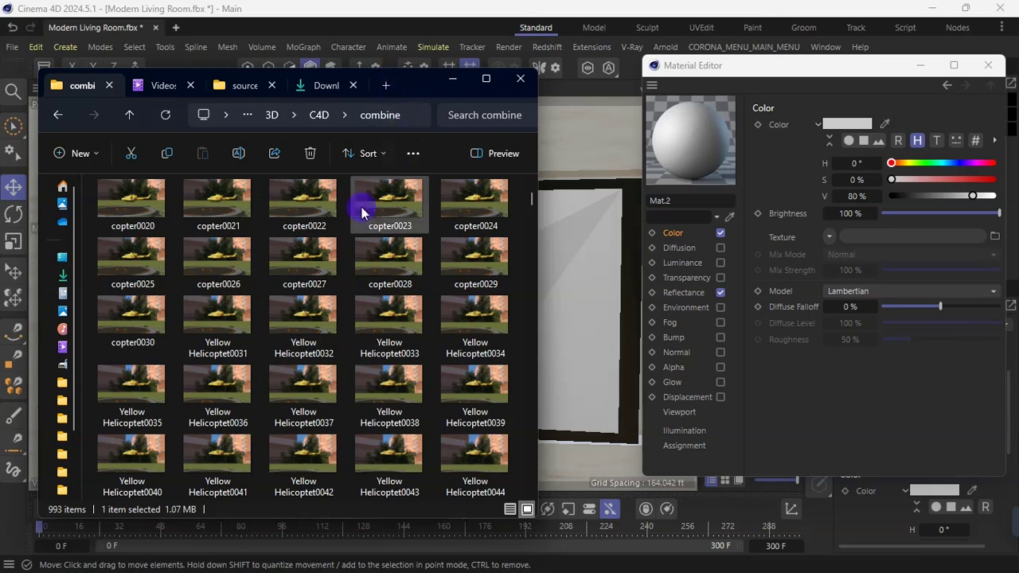
pyautogui.click(153, 344)
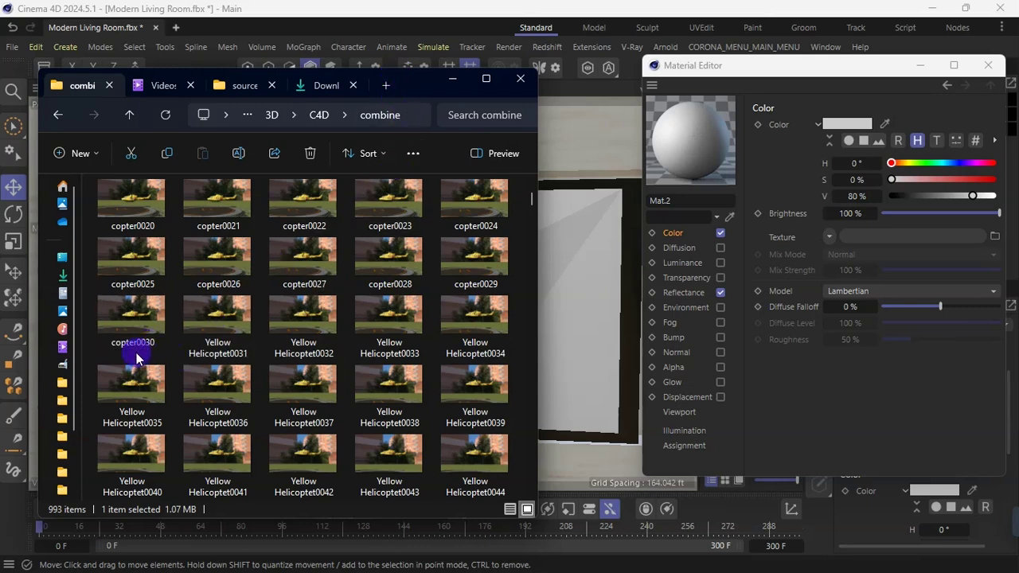
pyautogui.click(132, 260)
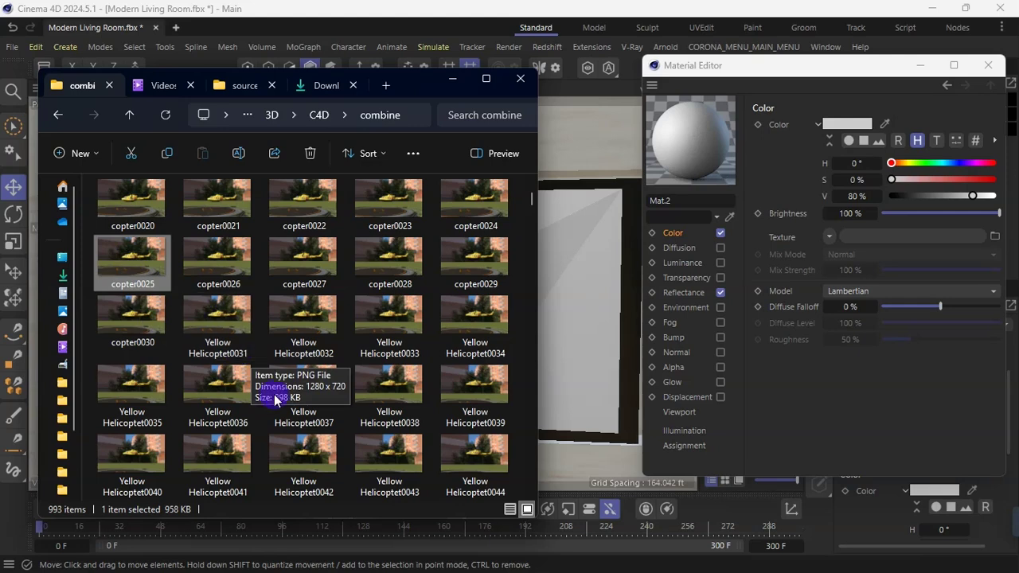
pyautogui.press('Right')
pyautogui.press('Right')
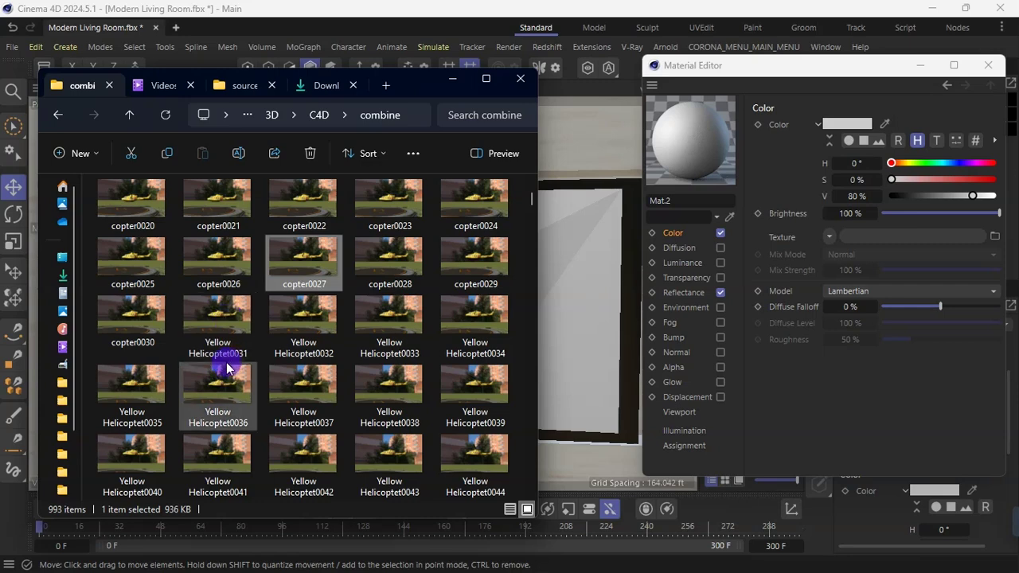
pyautogui.click(224, 325)
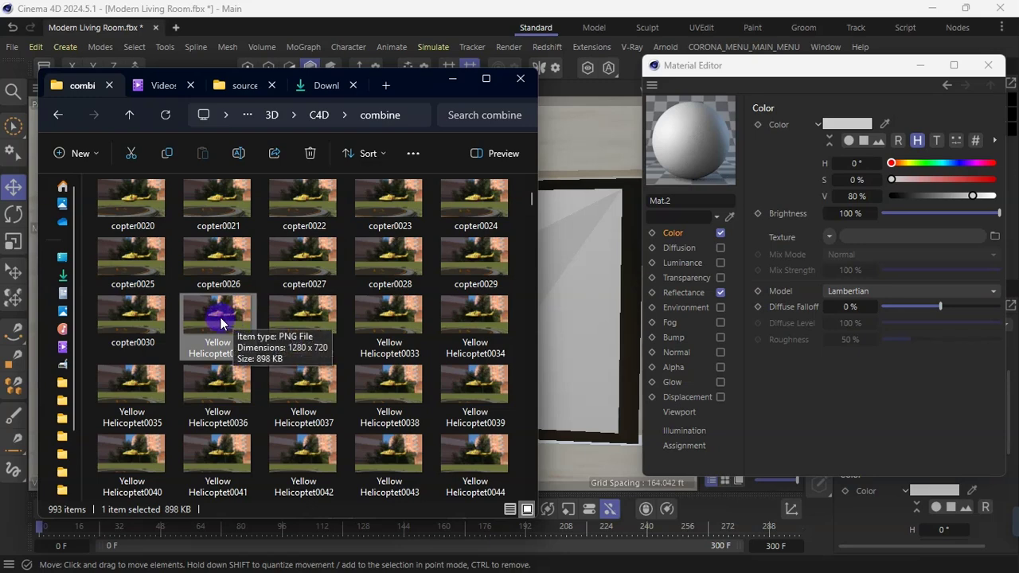
# Load Yellow Helicoptet0031 as Mat.2's Color texture without copying it to the project location, and open the texture's animation settings
pyautogui.moveTo(213, 323); pyautogui.dragTo(890, 237)
pyautogui.click(619, 359)
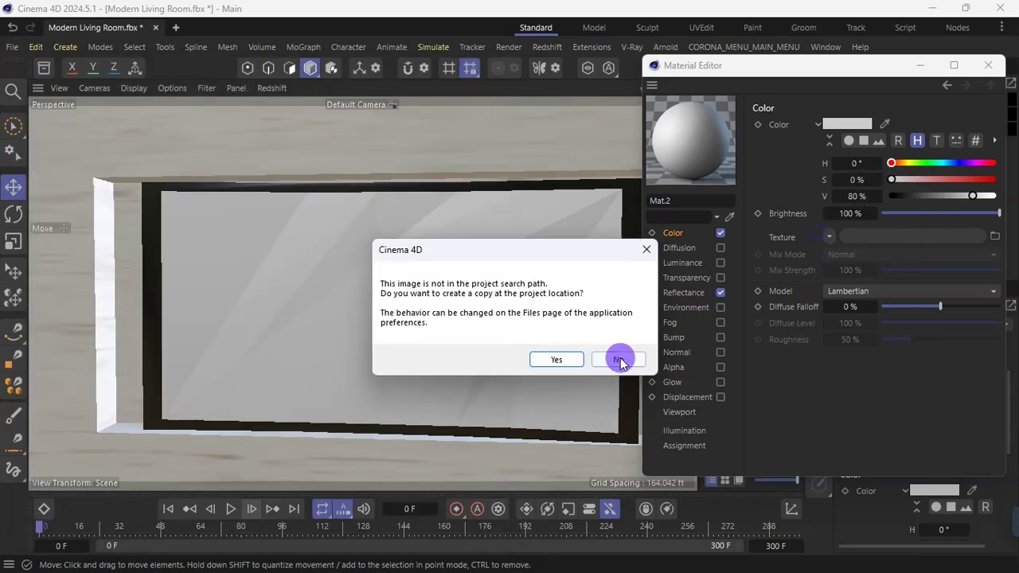
pyautogui.click(888, 236)
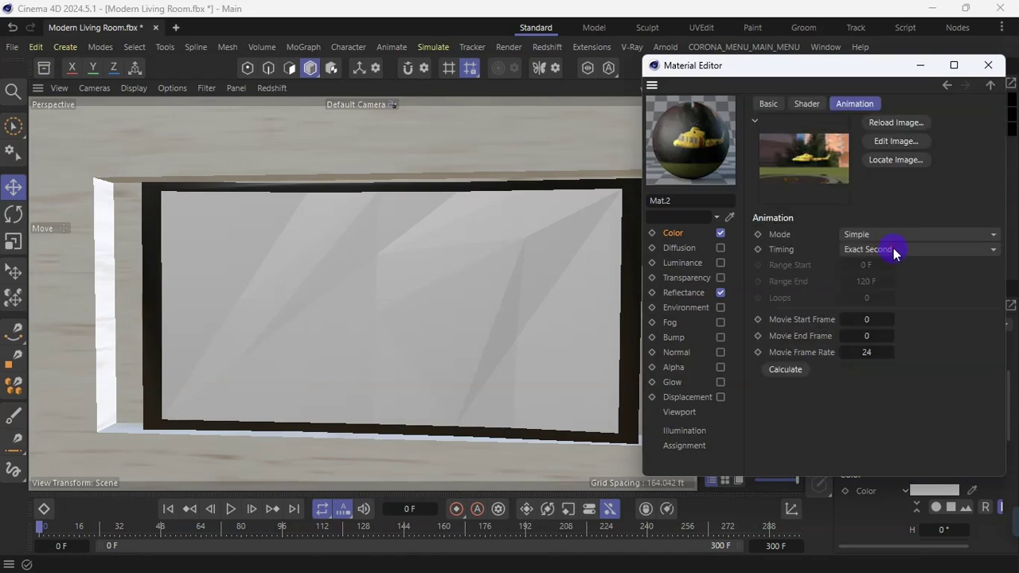
# Set the texture animation's Timing to Range, calculate its movie frames, and set Range End to 958 F to match Movie End Frame
pyautogui.click(893, 248)
pyautogui.click(898, 300)
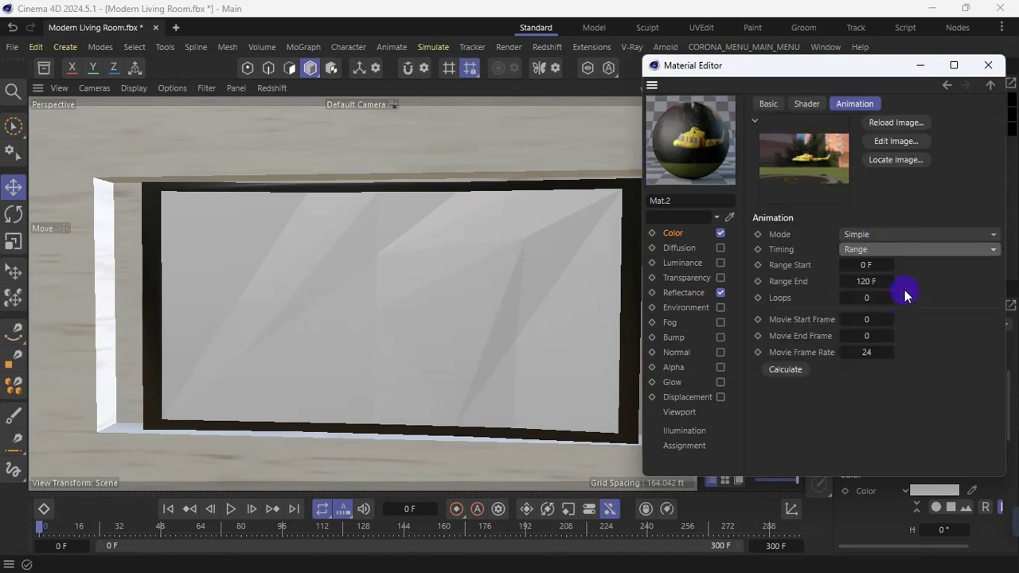
pyautogui.click(786, 371)
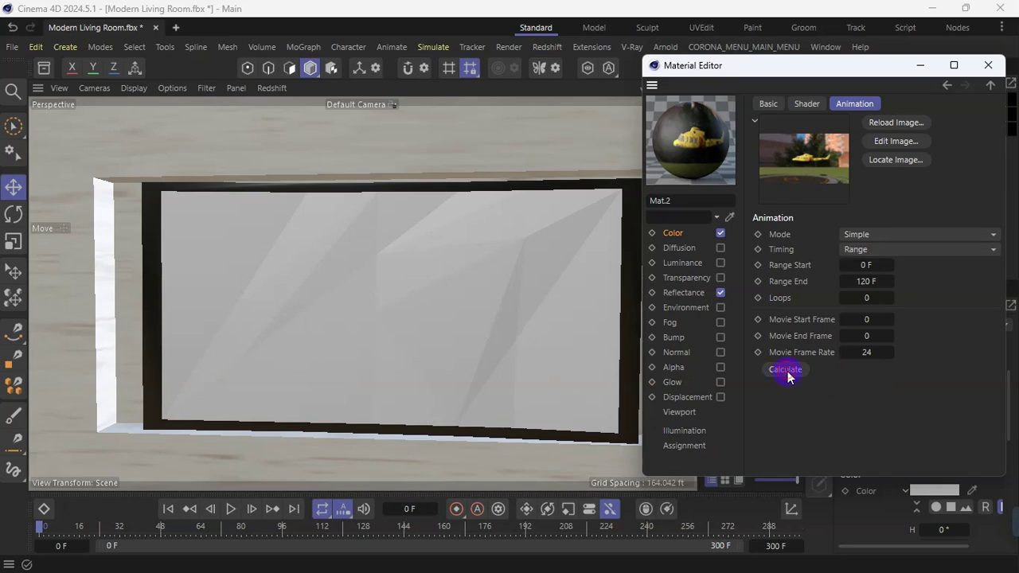
pyautogui.click(867, 335)
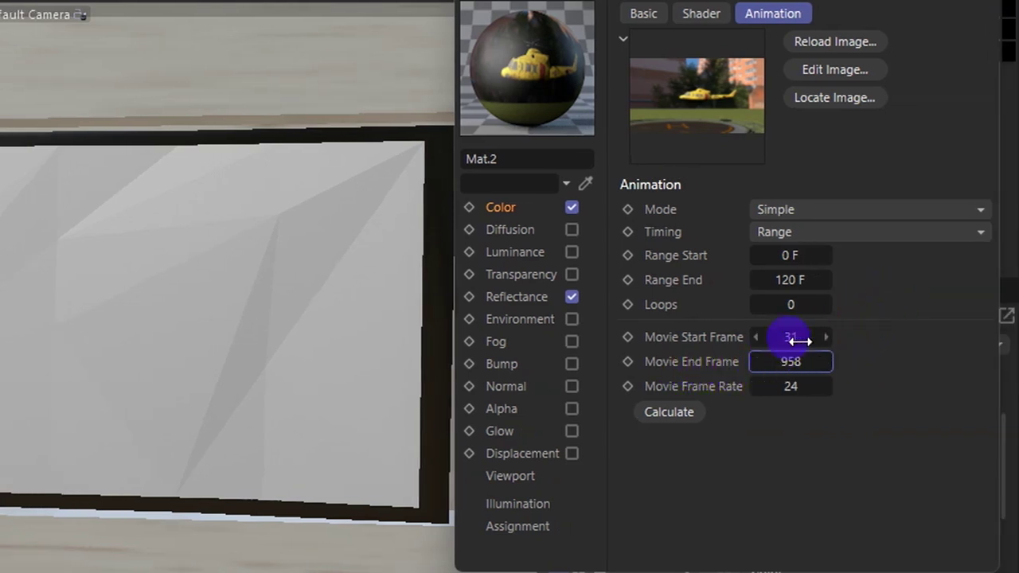
pyautogui.rightClick(789, 281)
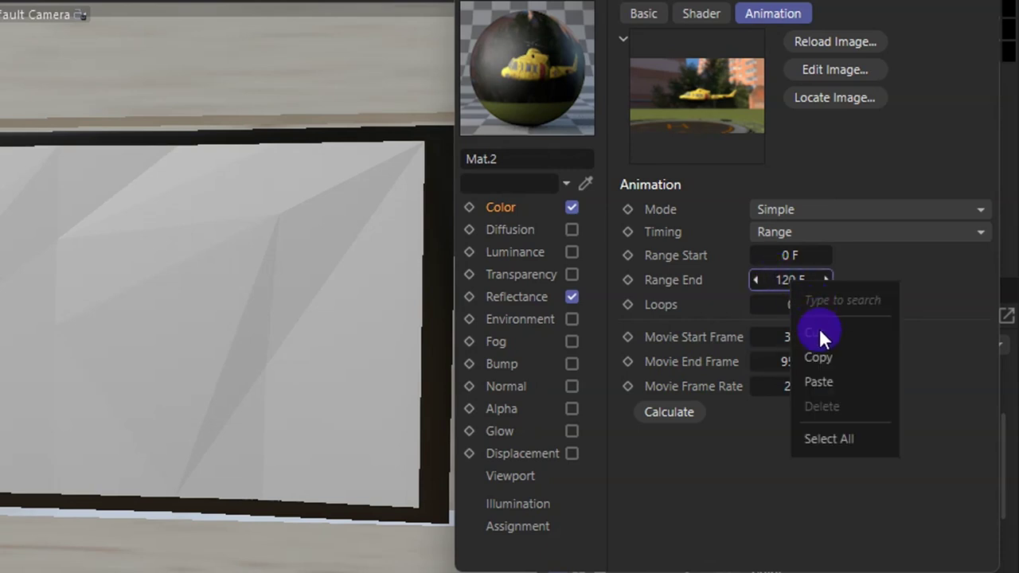
pyautogui.click(819, 382)
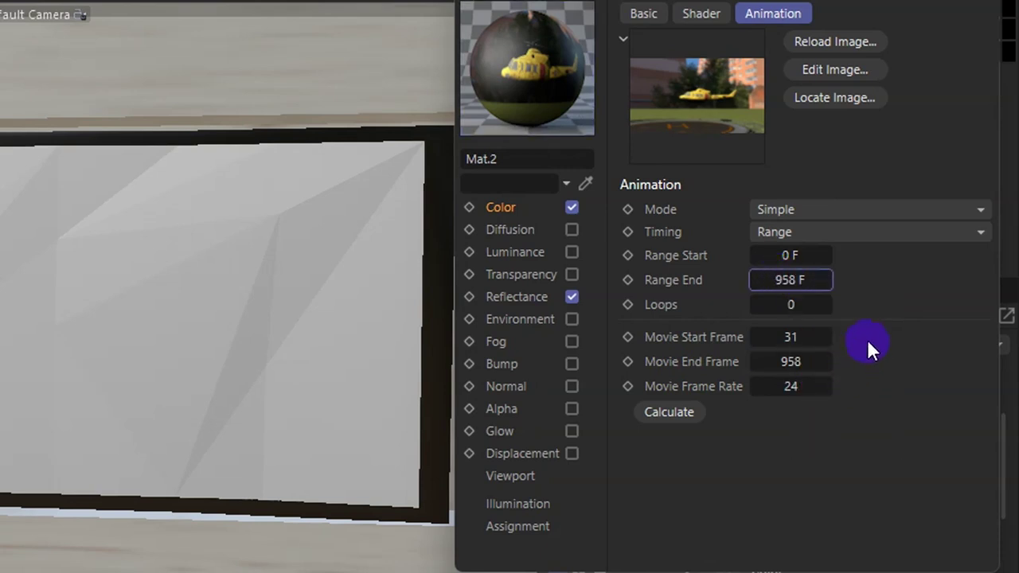
# Set Mat.2's viewport Texture Preview Size to No Scaling and close the Material Editor
pyautogui.click(510, 475)
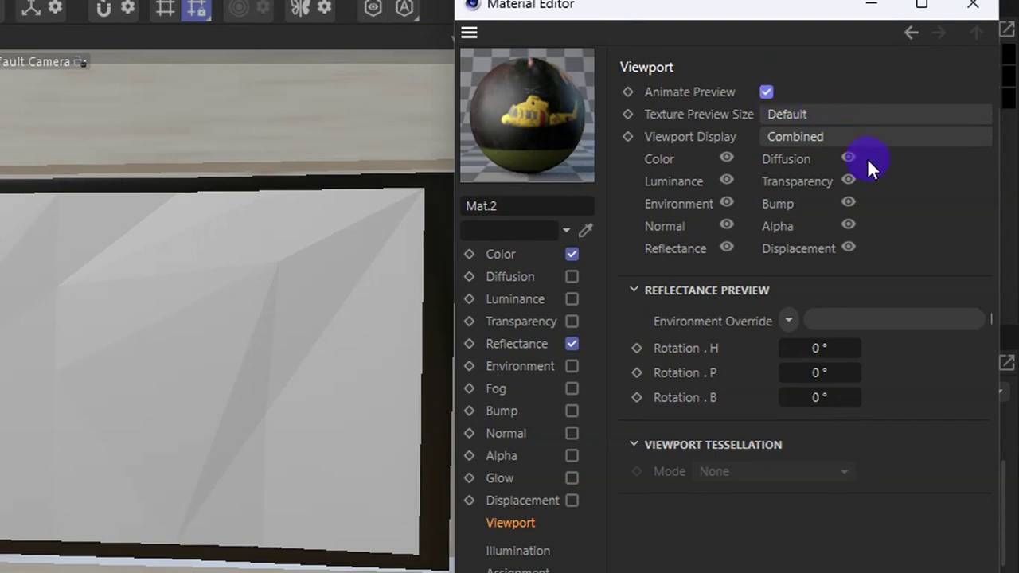
pyautogui.click(820, 115)
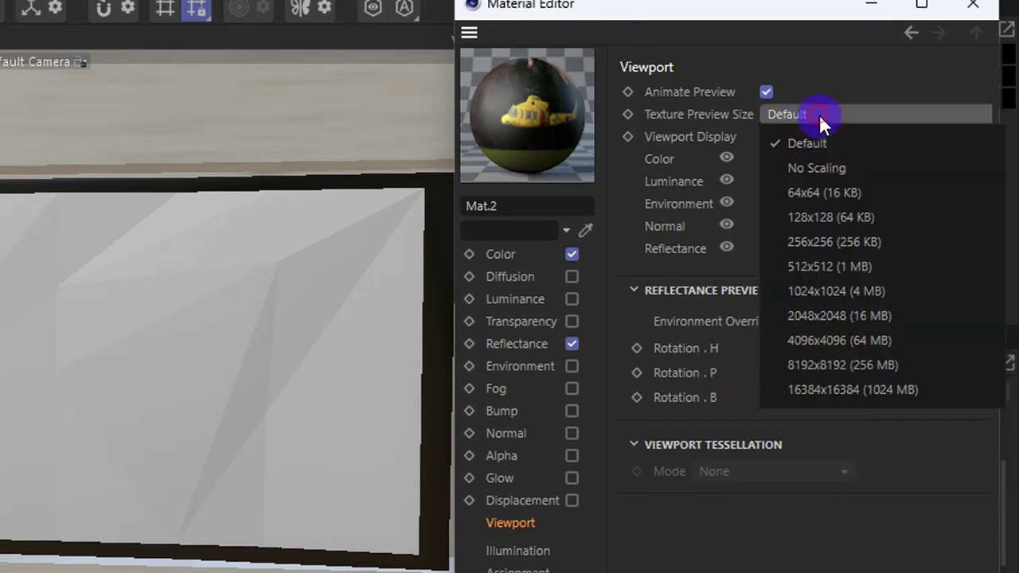
pyautogui.click(833, 163)
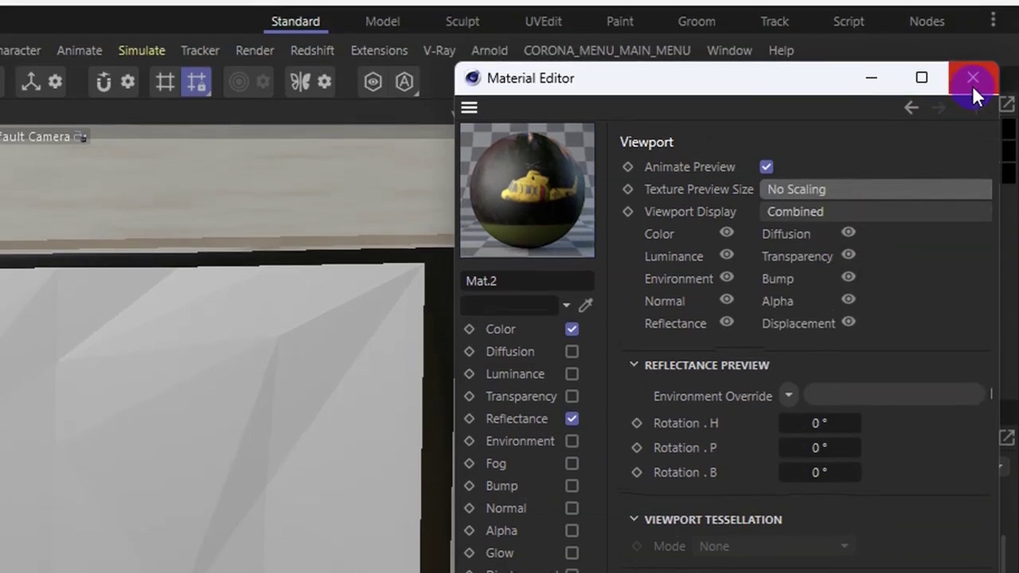
pyautogui.click(972, 4)
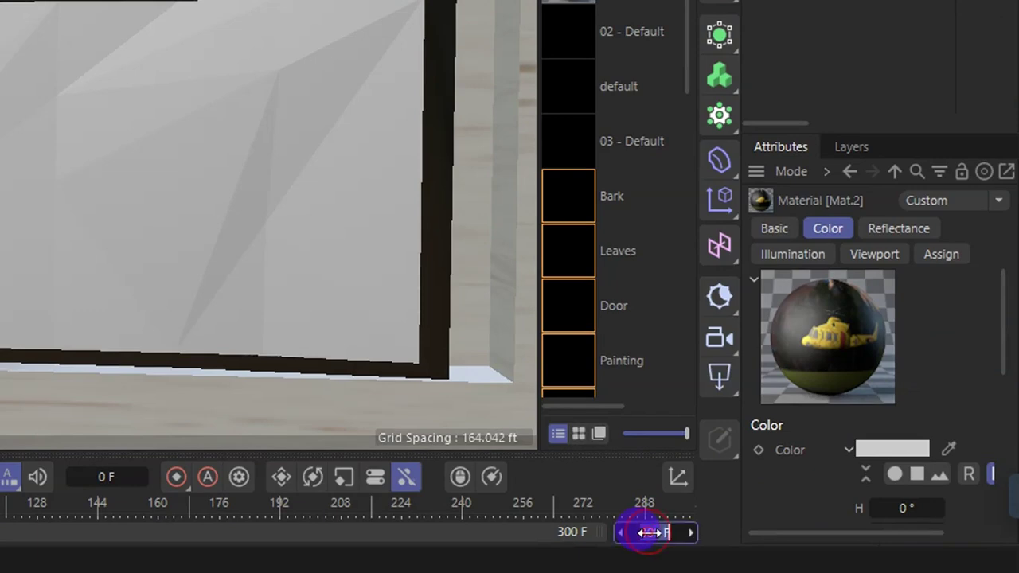
# Extend the project timeline's end to 958 F and close the task window that pops up
pyautogui.rightClick(649, 532)
pyautogui.click(676, 496)
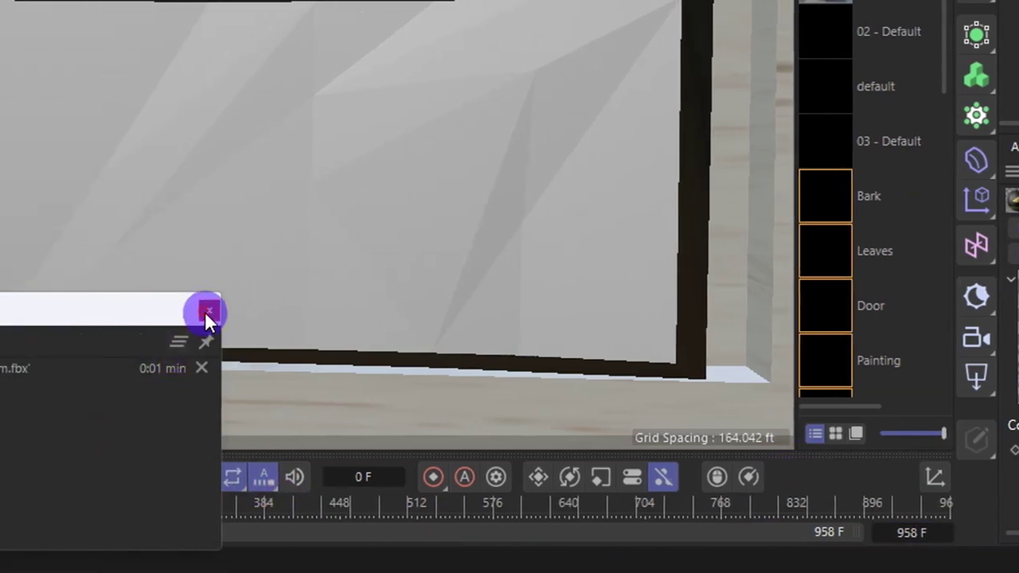
pyautogui.click(208, 311)
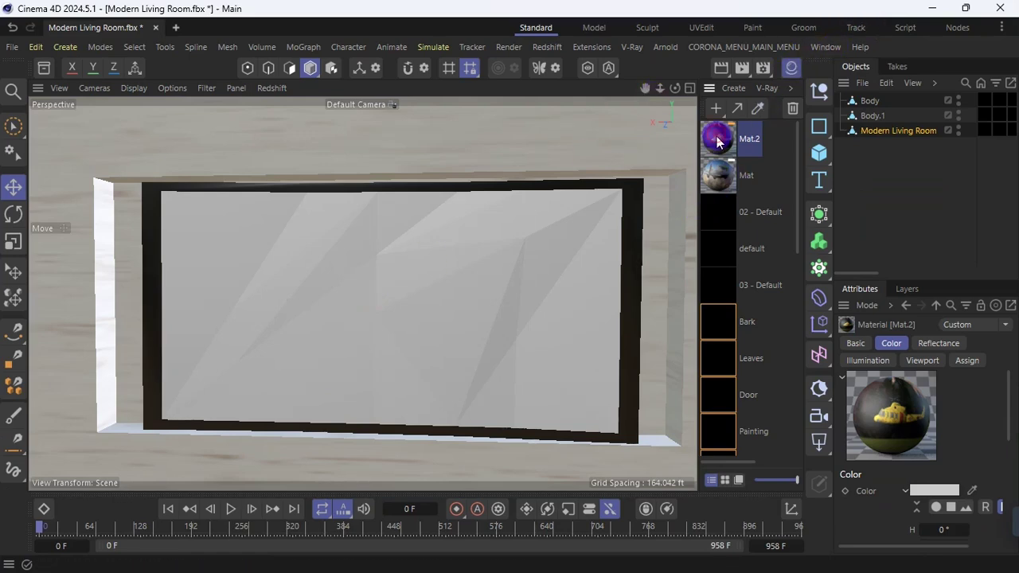
# Apply Mat.2 to the living room TV screen and hide the Material Manager
pyautogui.moveTo(398, 297); pyautogui.dragTo(398, 297)
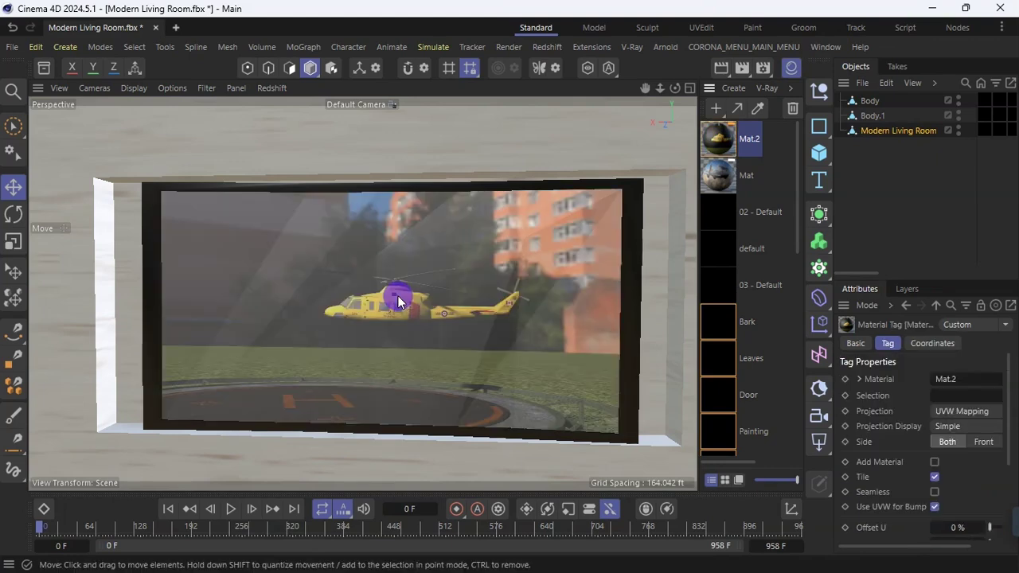
pyautogui.click(792, 70)
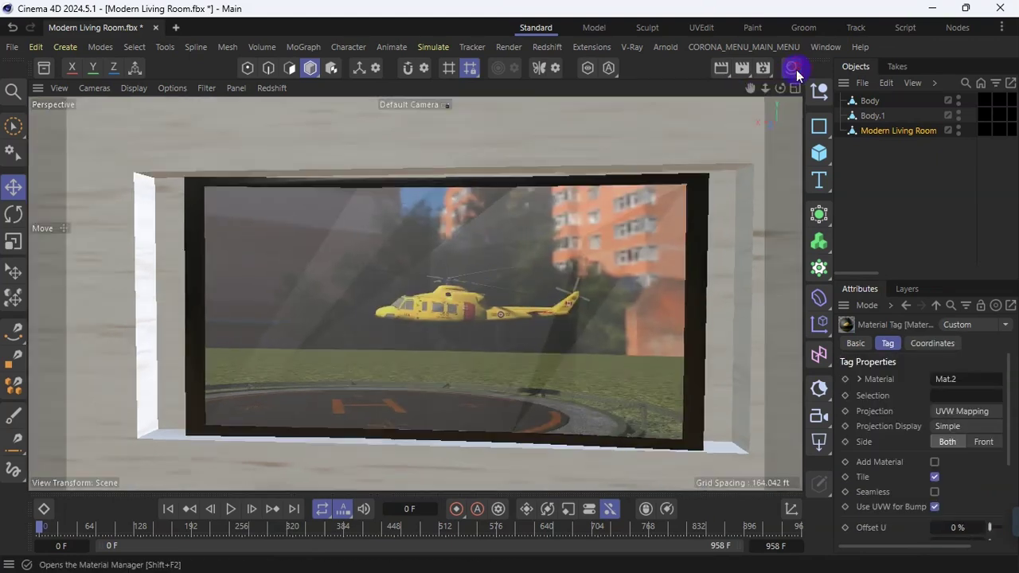
# Play the helicopter sequence on the TV from frame 0 and maximize the viewport
pyautogui.hotkey('ctrl', 'Tab')
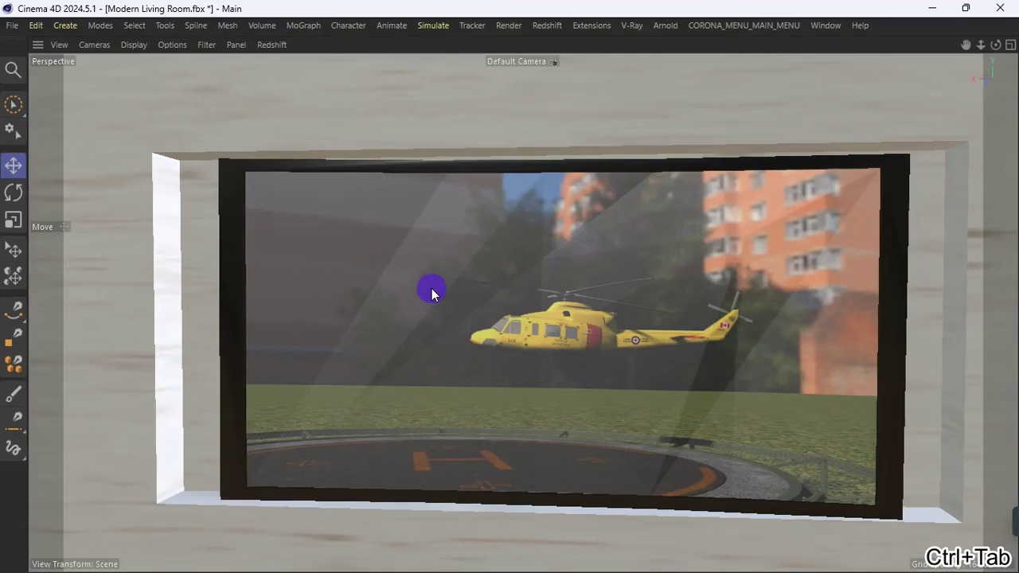
pyautogui.hotkey('ctrl', 'Tab')
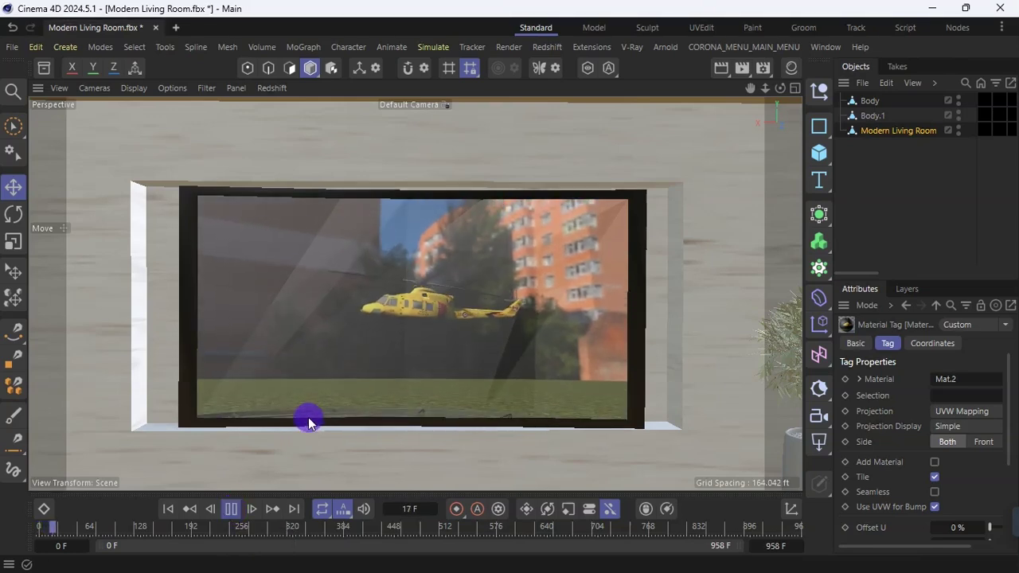
pyautogui.hotkey('ctrl', 'Tab')
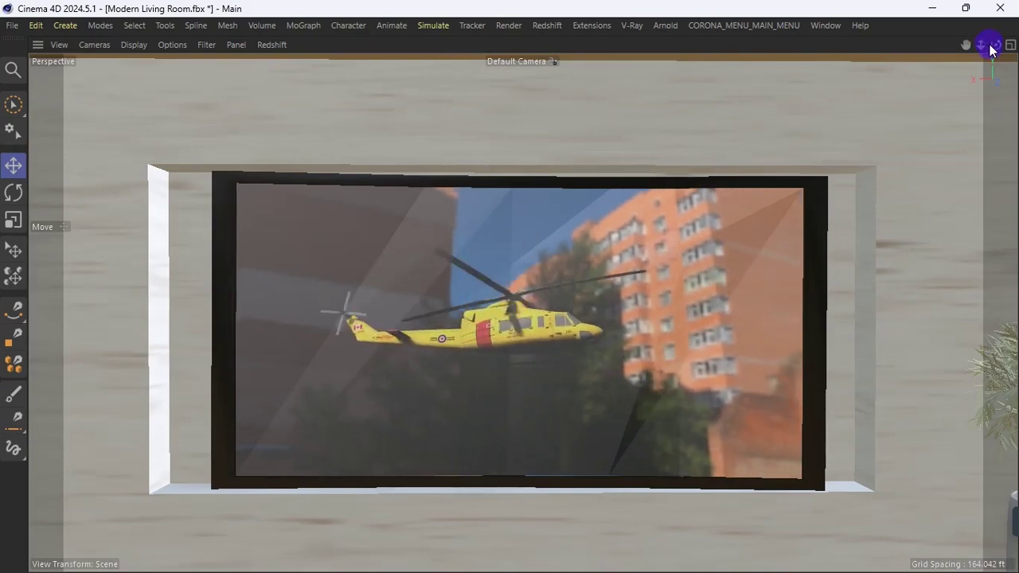
# Examine the playing helicopter animation on the TV screen from the front, both sides, and close up
pyautogui.moveTo(995, 45)
pyautogui.mouseDown()
pyautogui.moveTo(1013, 66)
pyautogui.moveTo(1007, 57)
pyautogui.mouseUp()
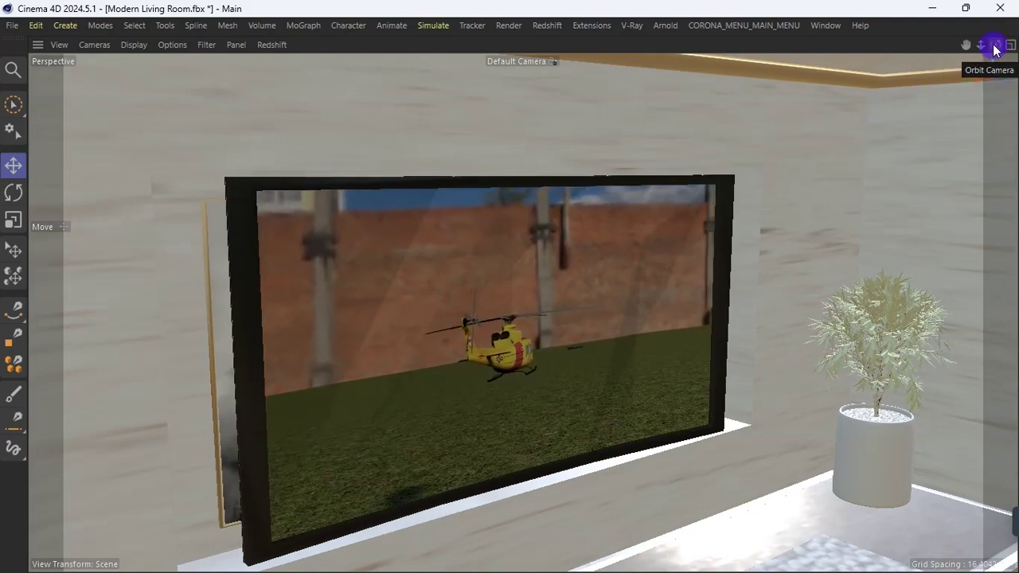
pyautogui.moveTo(993, 49)
pyautogui.mouseDown()
pyautogui.moveTo(983, 49)
pyautogui.moveTo(993, 51)
pyautogui.mouseUp()
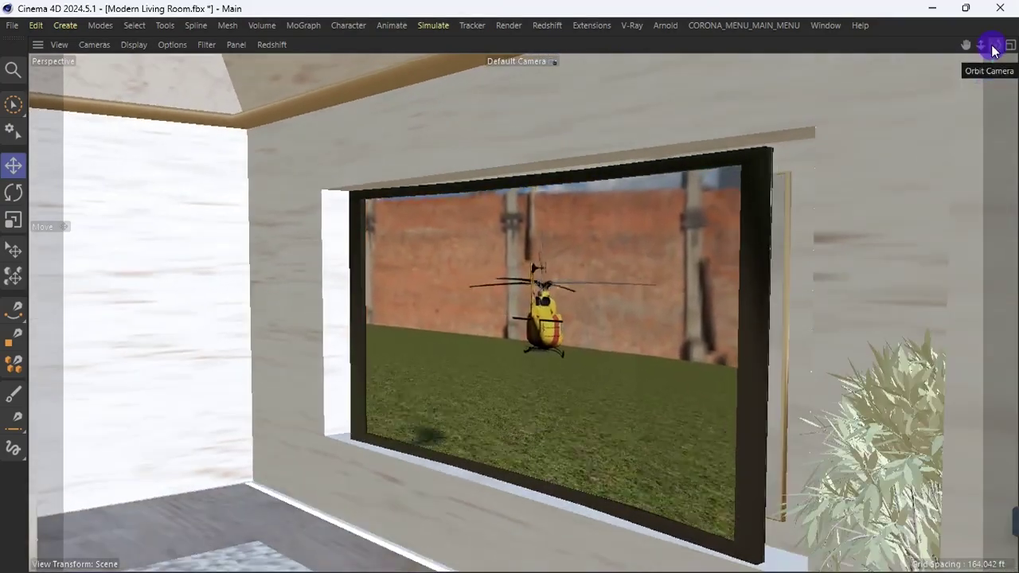
pyautogui.moveTo(992, 50); pyautogui.dragTo(947, 47)
pyautogui.keyDown('alt'); pyautogui.moveTo(522, 312); pyautogui.dragTo(1000, 335, button='right'); pyautogui.keyUp('alt')
pyautogui.keyDown('alt'); pyautogui.moveTo(1000, 334); pyautogui.dragTo(875, 334); pyautogui.keyUp('alt')
pyautogui.keyDown('alt'); pyautogui.moveTo(522, 312); pyautogui.dragTo(557, 342); pyautogui.keyUp('alt')
pyautogui.scroll(5, 332, 351)
pyautogui.keyDown('alt'); pyautogui.moveTo(557, 342); pyautogui.dragTo(522, 374, button='middle'); pyautogui.keyUp('alt')
pyautogui.moveTo(966, 45); pyautogui.dragTo(979, 49)
pyautogui.moveTo(995, 45); pyautogui.dragTo(947, 46)
pyautogui.moveTo(966, 46); pyautogui.dragTo(947, 21)
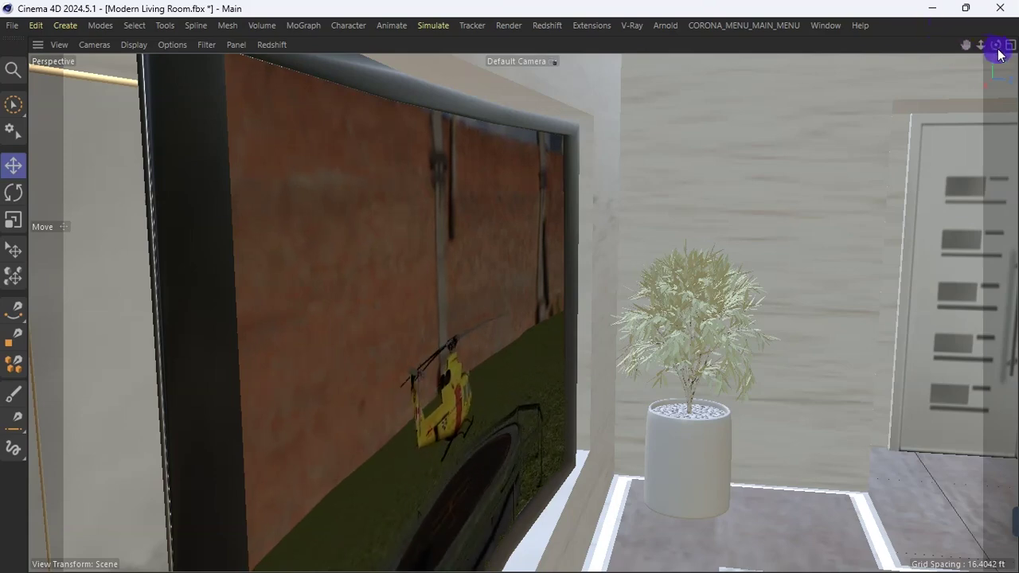
pyautogui.moveTo(1001, 56); pyautogui.dragTo(785, 208)
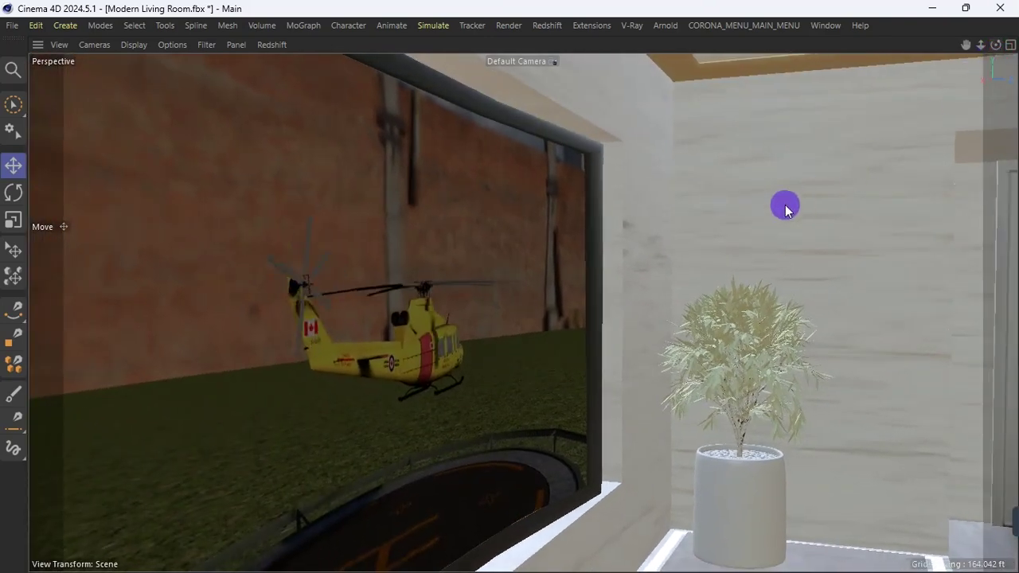
pyautogui.moveTo(996, 44)
pyautogui.mouseDown()
pyautogui.moveTo(1013, 5)
pyautogui.moveTo(984, 58)
pyautogui.mouseUp()
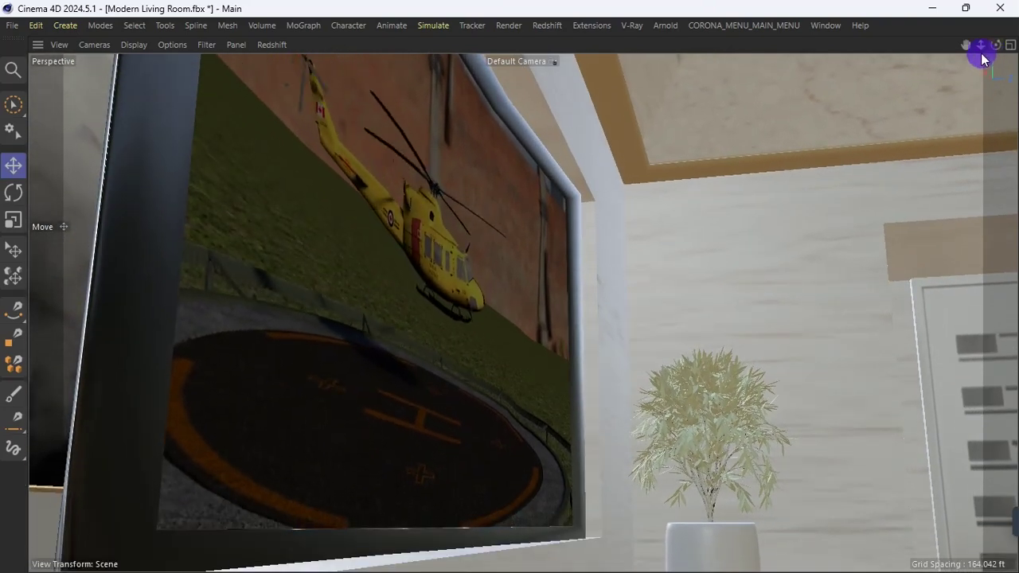
pyautogui.moveTo(991, 50); pyautogui.dragTo(991, 54)
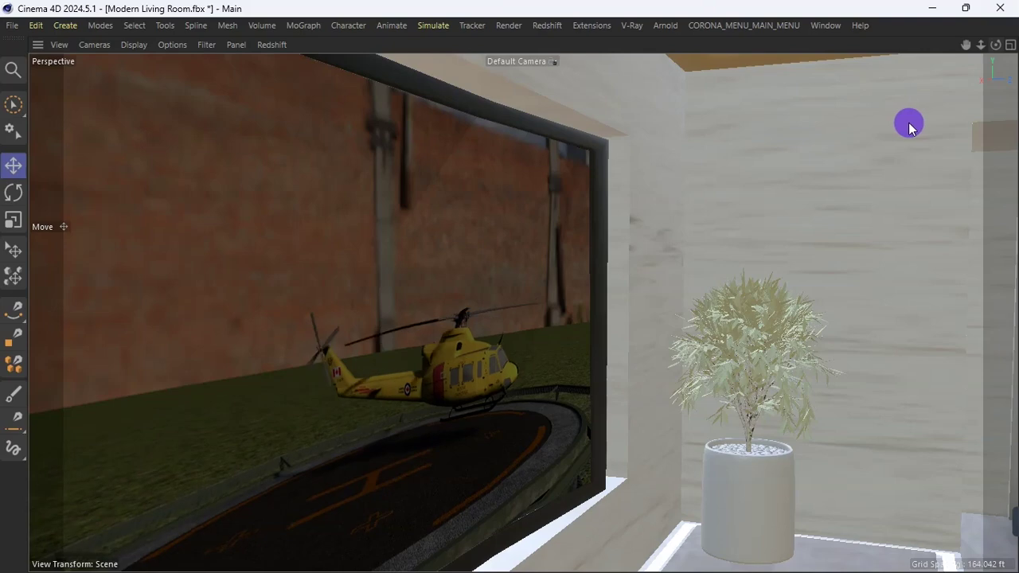
# Examine the airliner animation on the TV, moving closer to the screen and viewing it from an angle
pyautogui.moveTo(907, 128); pyautogui.dragTo(912, 123)
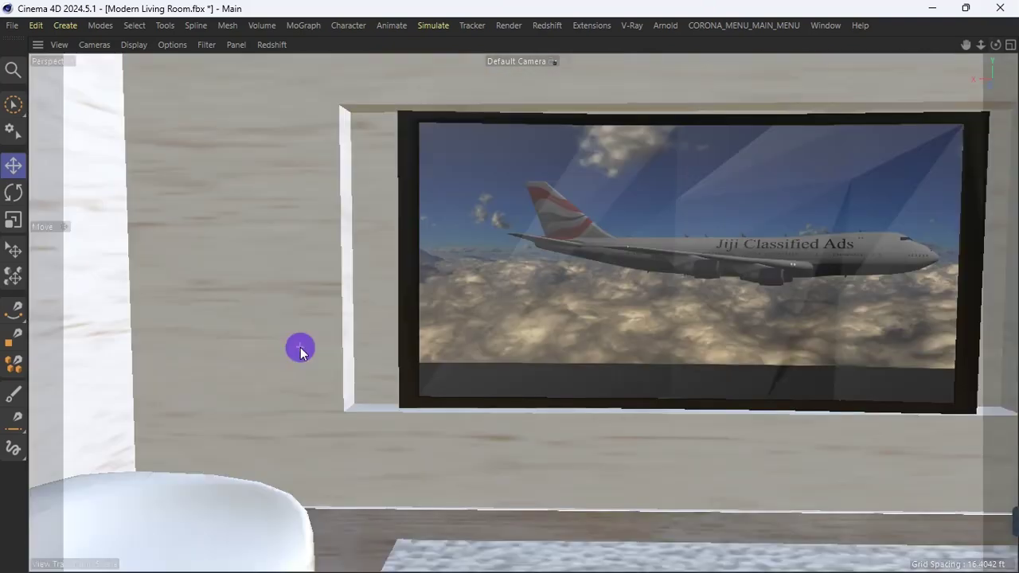
pyautogui.scroll(1, 299, 352)
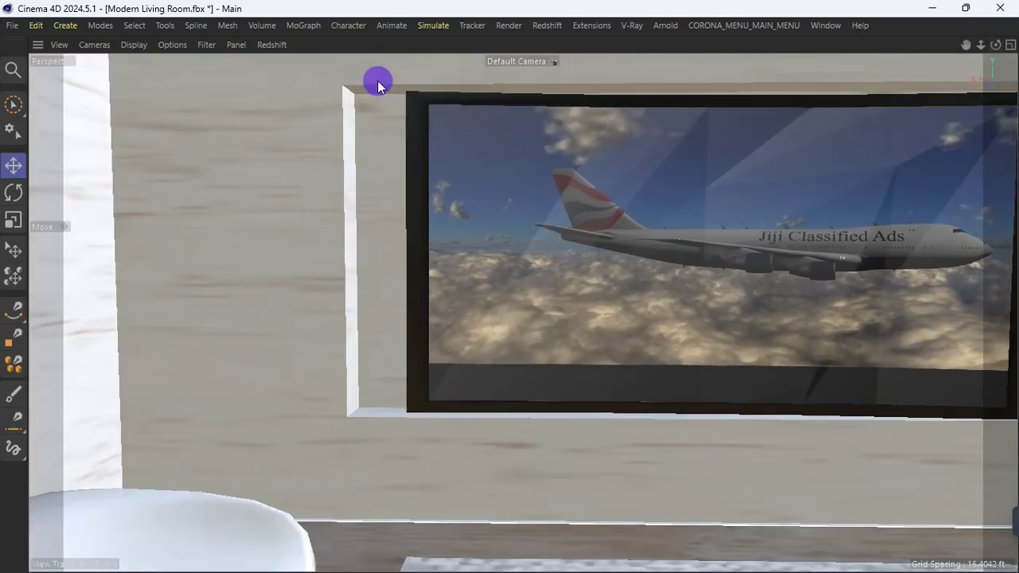
pyautogui.scroll(2, 397, 70)
pyautogui.scroll(1, 414, 84)
pyautogui.moveTo(994, 46); pyautogui.dragTo(991, 46)
pyautogui.moveTo(522, 311); pyautogui.dragTo(522, 311)
pyautogui.moveTo(980, 51); pyautogui.dragTo(163, 293)
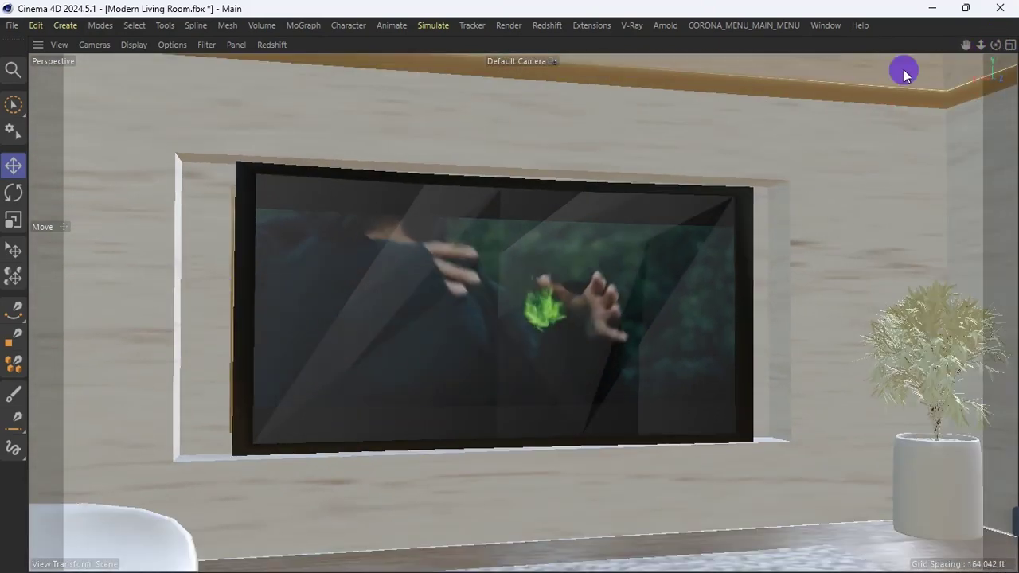
# Examine the green magic footage playing on the TV from oblique angles and close to the screen
pyautogui.moveTo(1001, 49); pyautogui.dragTo(522, 311)
pyautogui.moveTo(830, 344); pyautogui.dragTo(789, 231)
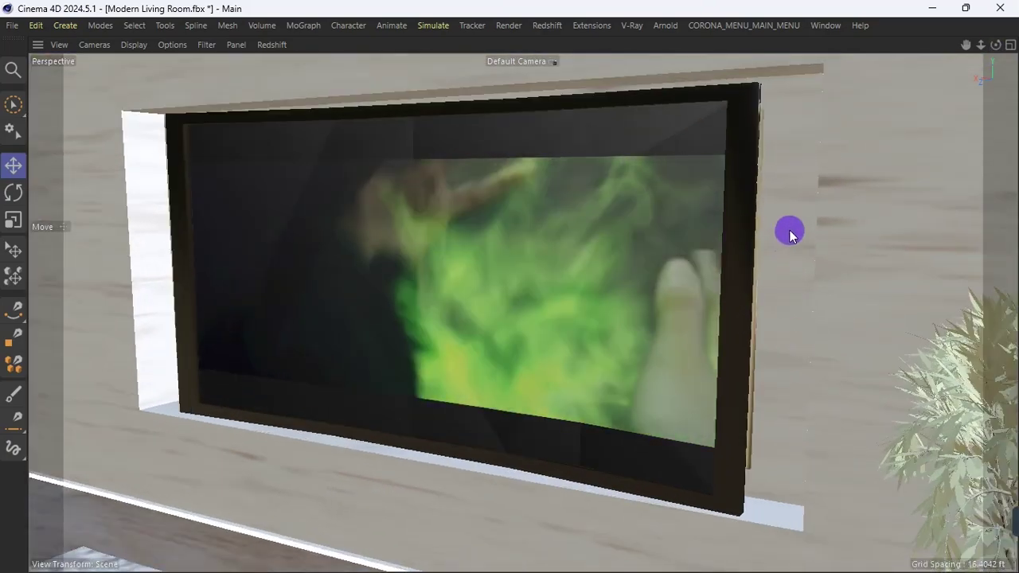
pyautogui.scroll(2, 789, 231)
pyautogui.moveTo(995, 45); pyautogui.dragTo(522, 311)
pyautogui.scroll(-1, 937, 193)
pyautogui.moveTo(995, 48); pyautogui.dragTo(994, 45)
pyautogui.scroll(-1, 923, 267)
pyautogui.scroll(5, 413, 353)
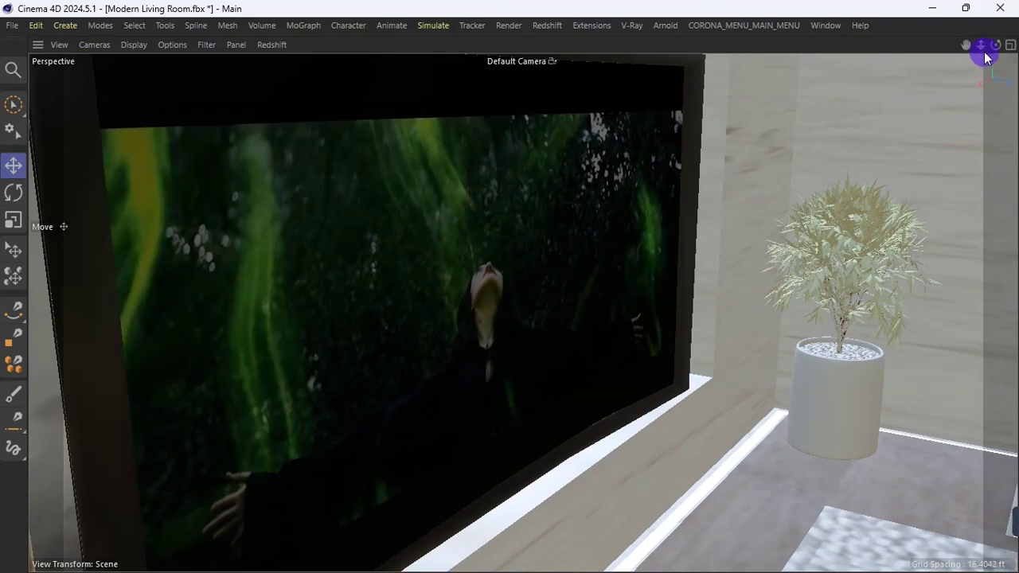
pyautogui.moveTo(994, 45); pyautogui.dragTo(995, 45)
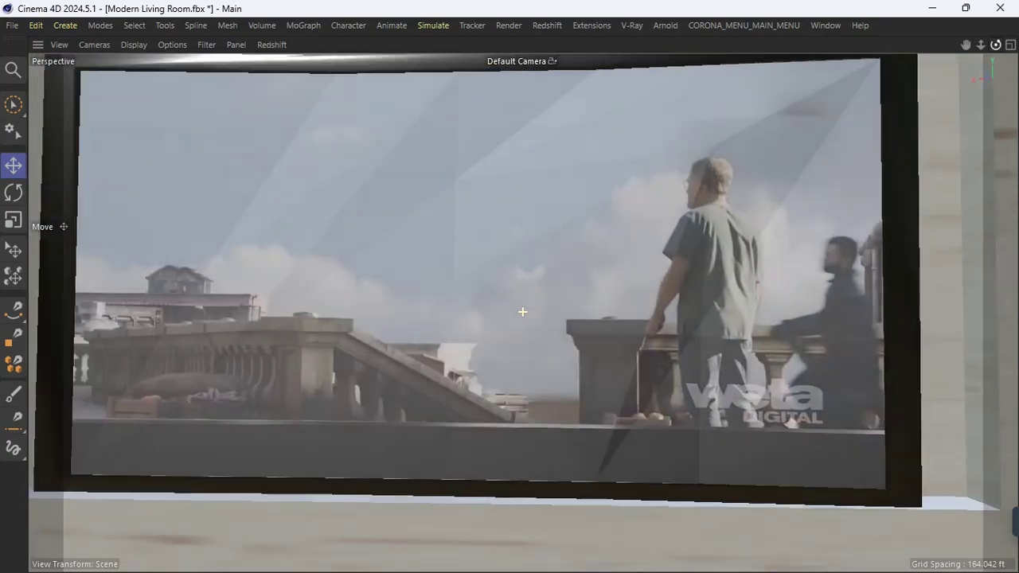
# View the footage playing on the TV from across the whole living room, then from closer behind the seating
pyautogui.moveTo(994, 44); pyautogui.dragTo(994, 44)
pyautogui.scroll(-2, 560, 318)
pyautogui.scroll(-4, 549, 314)
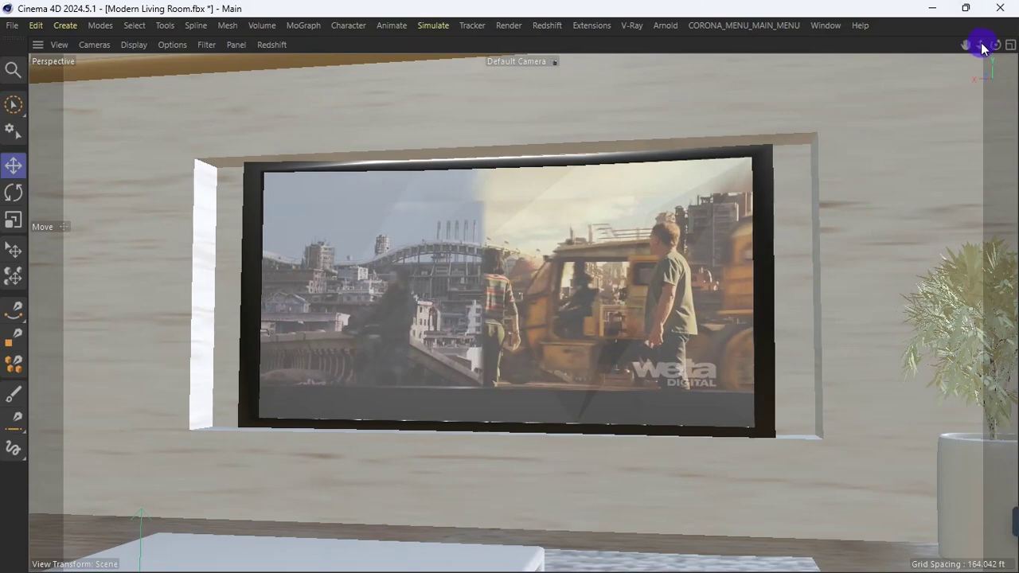
pyautogui.moveTo(995, 45); pyautogui.dragTo(995, 45)
pyautogui.scroll(-3, 573, 315)
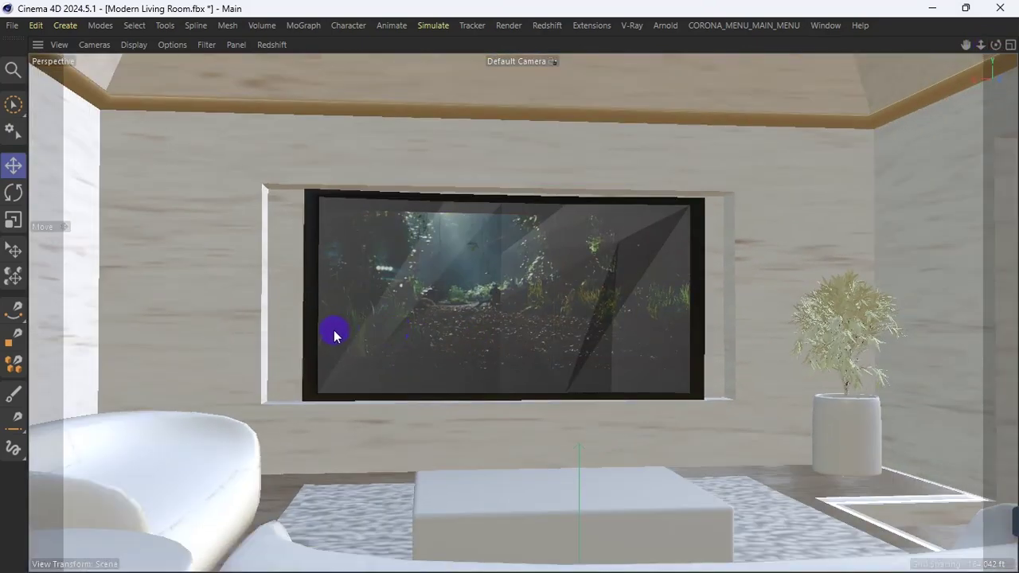
pyautogui.scroll(-5, 327, 333)
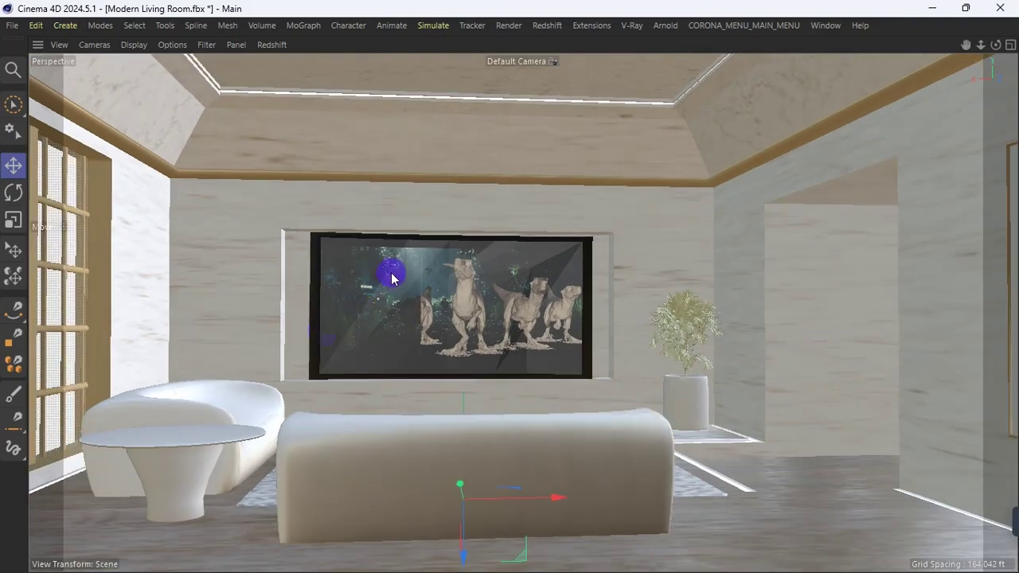
pyautogui.scroll(-4, 392, 278)
pyautogui.scroll(-3, 452, 414)
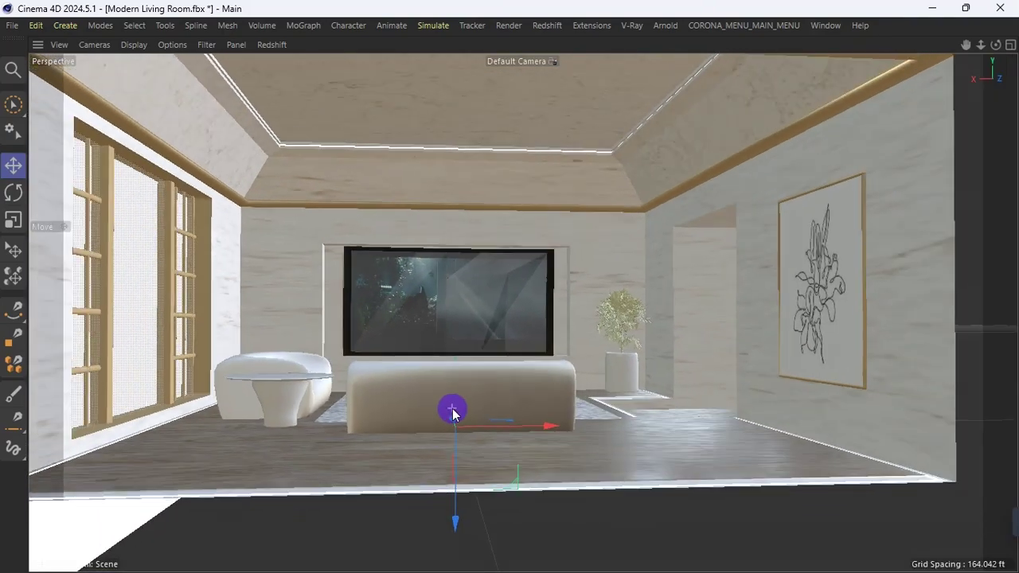
pyautogui.scroll(2, 438, 402)
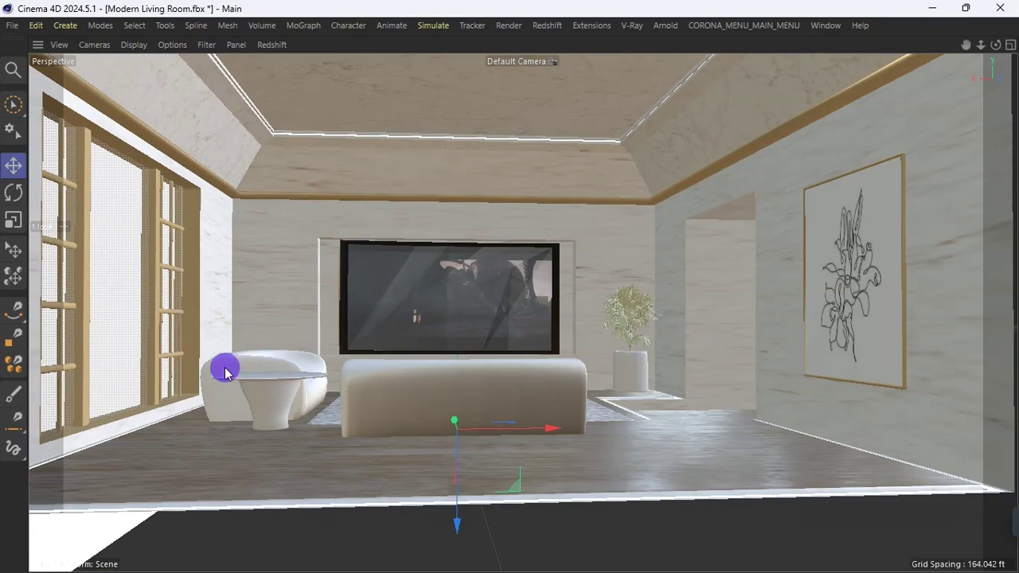
pyautogui.scroll(4, 225, 372)
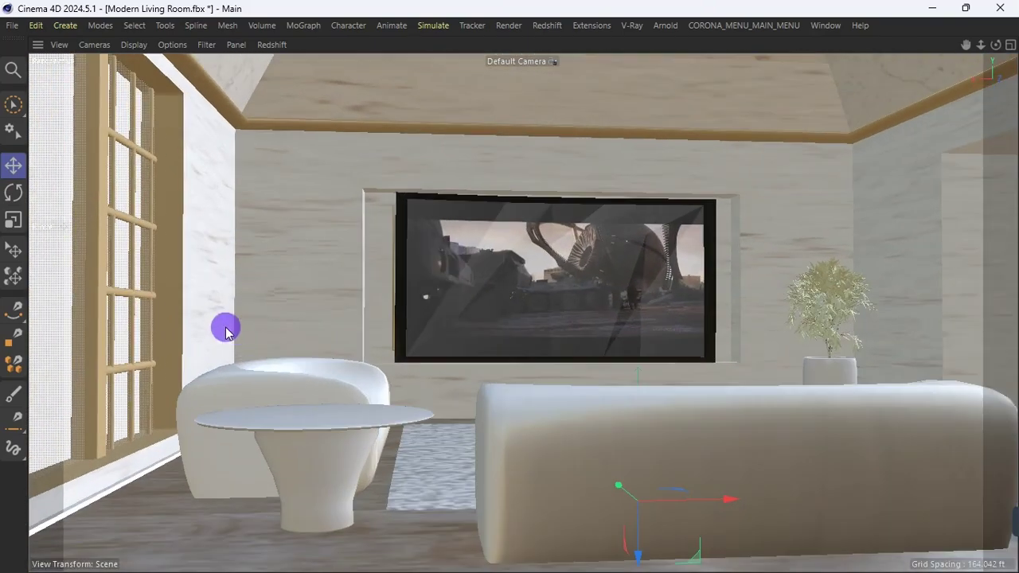
pyautogui.scroll(5, 226, 328)
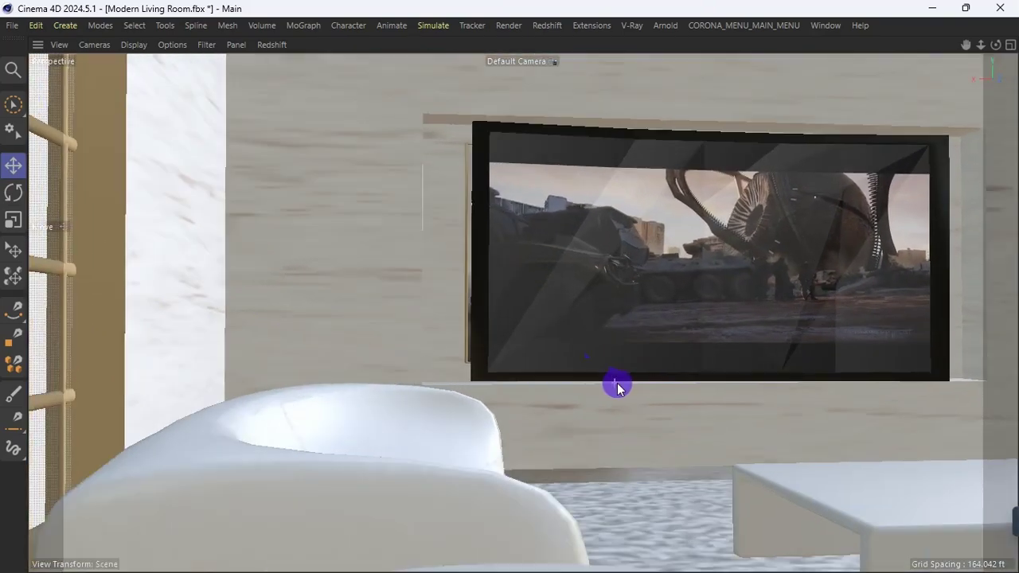
# Examine the airliner footage on the TV from the front, moving and turning the view until the screen fills the viewport
pyautogui.scroll(2, 618, 387)
pyautogui.moveTo(995, 46); pyautogui.dragTo(989, 46)
pyautogui.moveTo(965, 43); pyautogui.dragTo(995, 44)
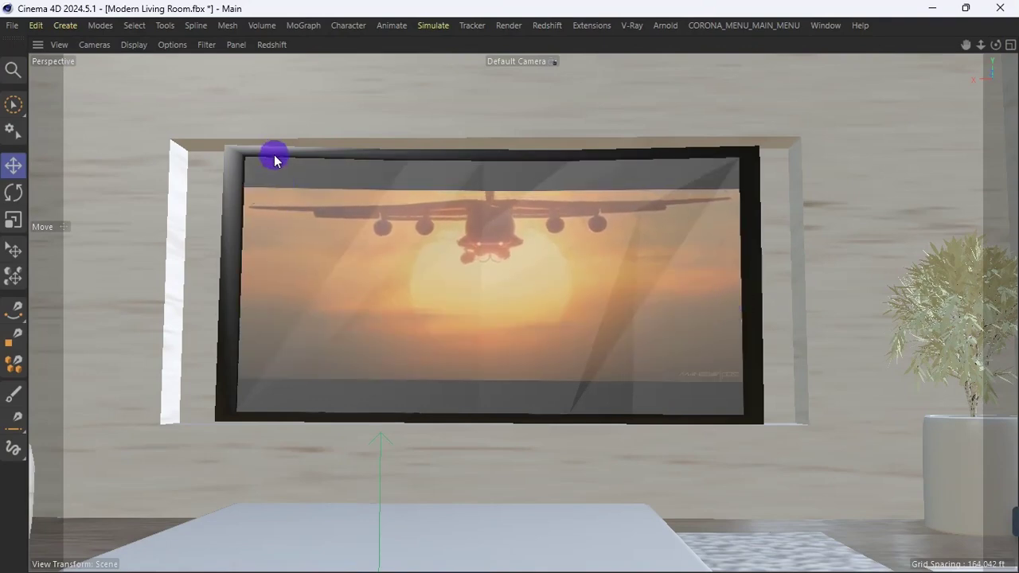
pyautogui.scroll(3, 249, 102)
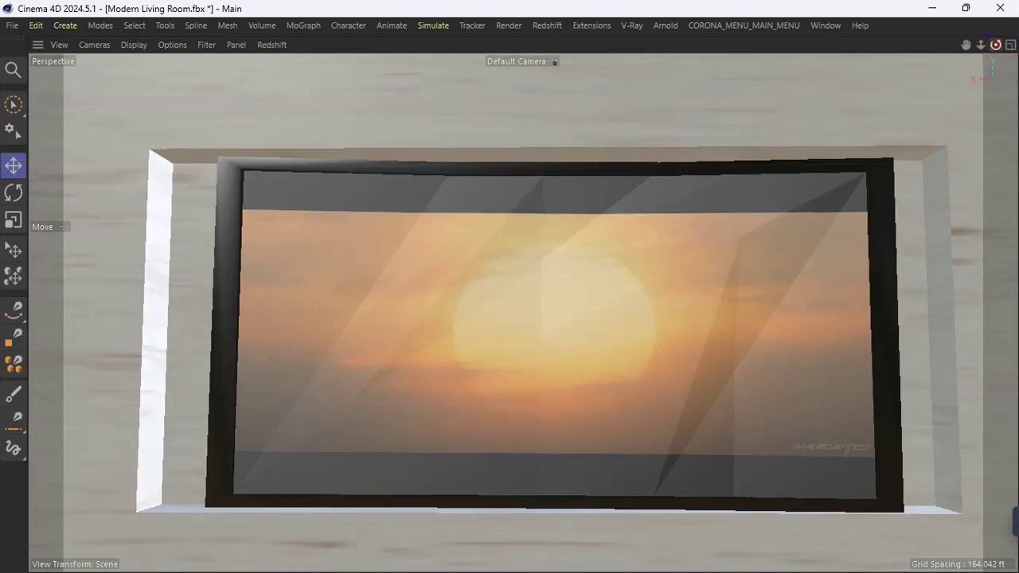
pyautogui.moveTo(995, 44); pyautogui.dragTo(1017, 63)
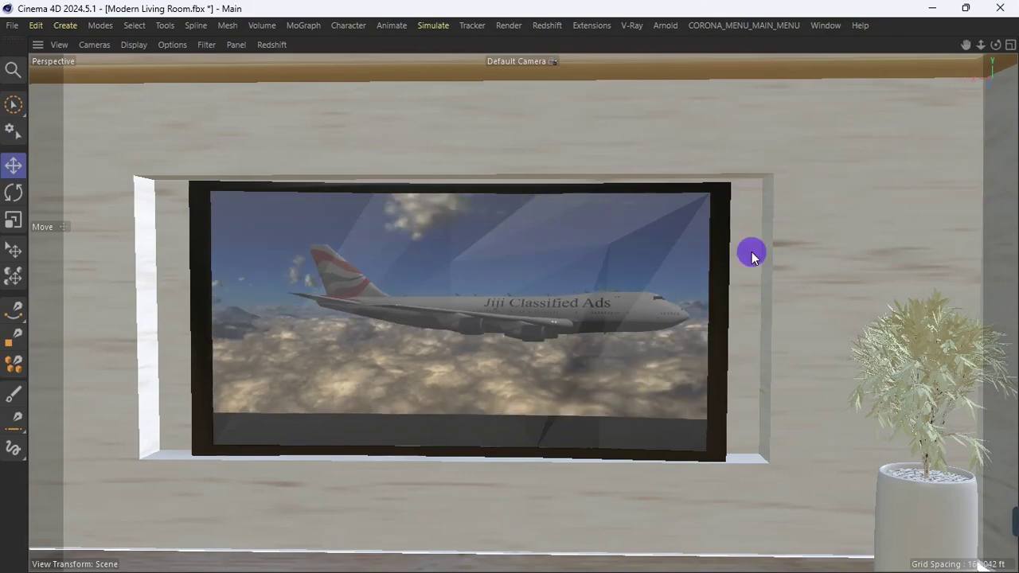
pyautogui.moveTo(996, 45)
pyautogui.mouseDown()
pyautogui.moveTo(1008, 54)
pyautogui.moveTo(995, 46)
pyautogui.mouseUp()
pyautogui.moveTo(981, 45); pyautogui.dragTo(994, 48)
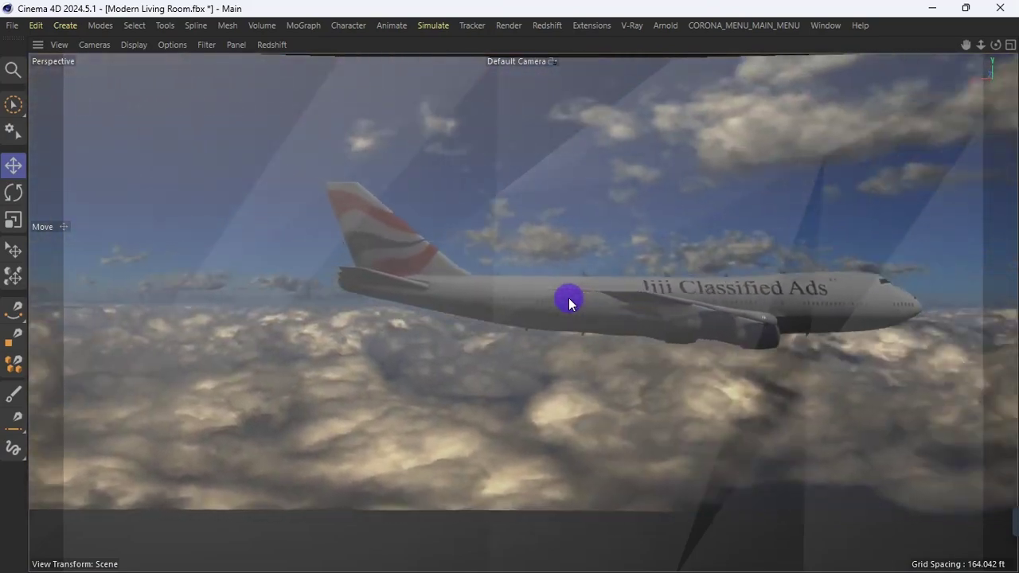
# Restore the full interface, switch to the Model layout, and maximize the perspective view again
pyautogui.hotkey('ctrl', 'Tab')
pyautogui.scroll(-7, 487, 294)
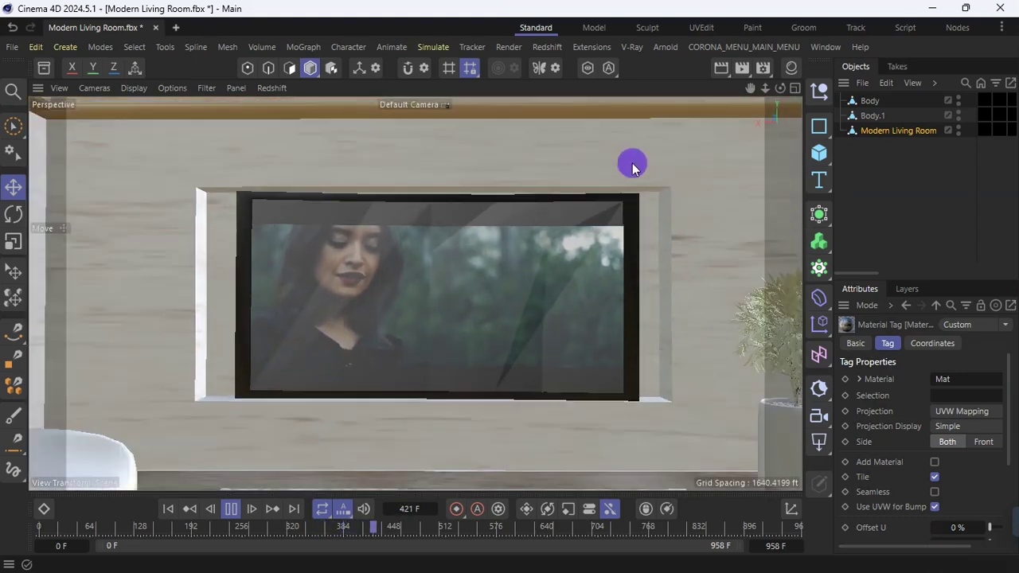
pyautogui.click(594, 28)
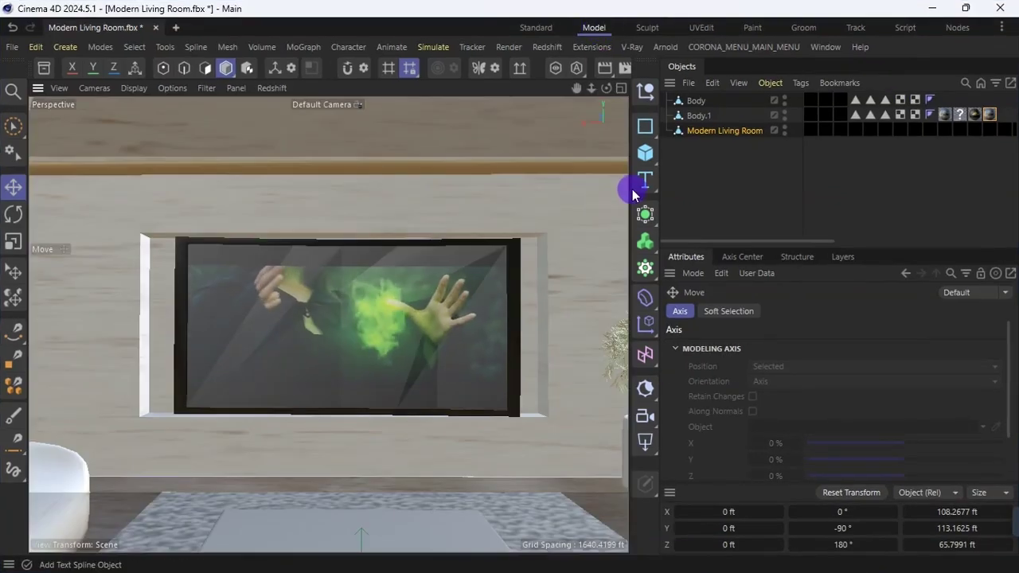
pyautogui.hotkey('ctrl', 'Tab')
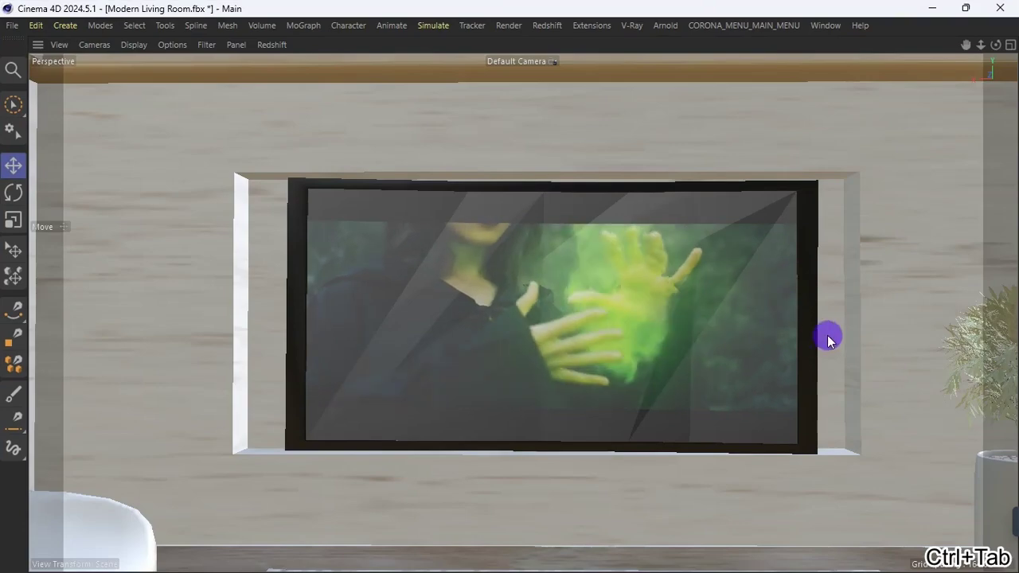
# View the green magic footage close to the TV screen, then from across the living room behind the sofa
pyautogui.scroll(5, 555, 346)
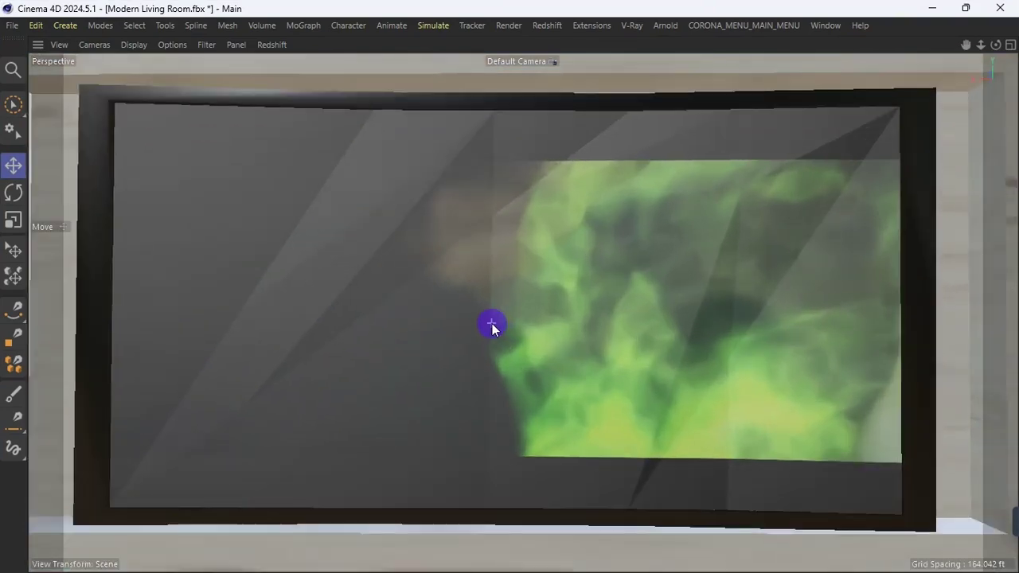
pyautogui.scroll(1, 534, 313)
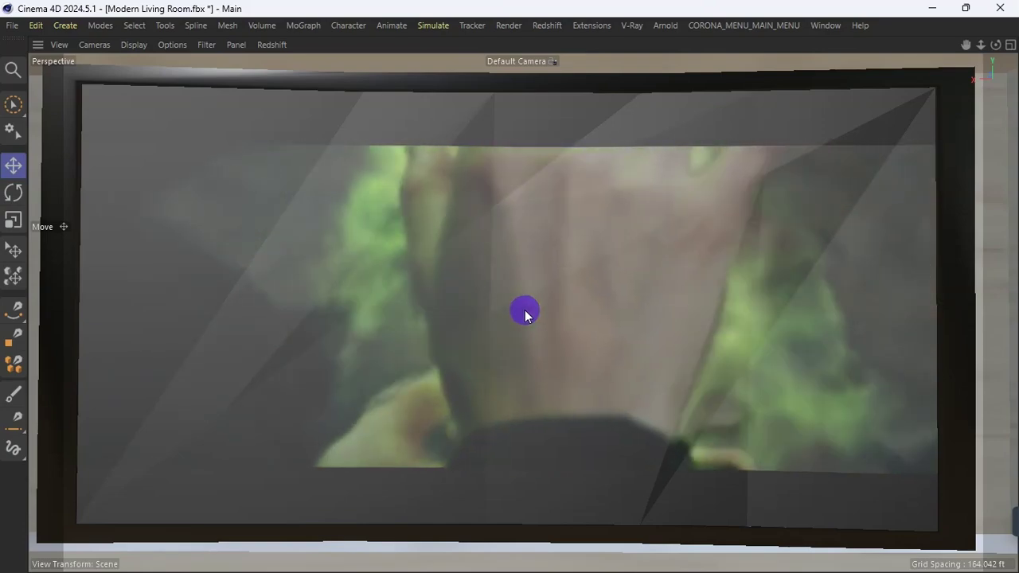
pyautogui.scroll(-3, 486, 311)
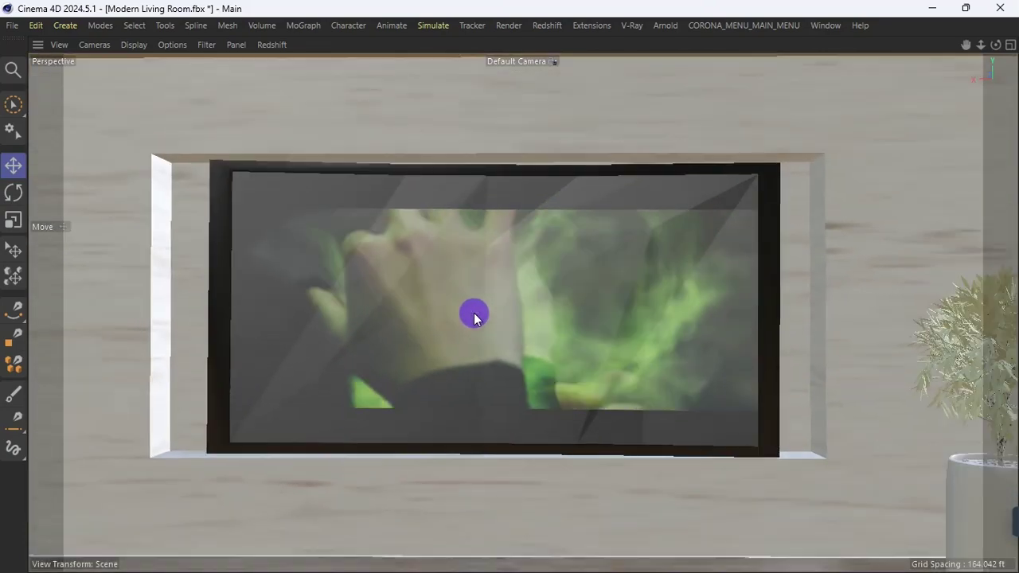
pyautogui.scroll(-6, 475, 317)
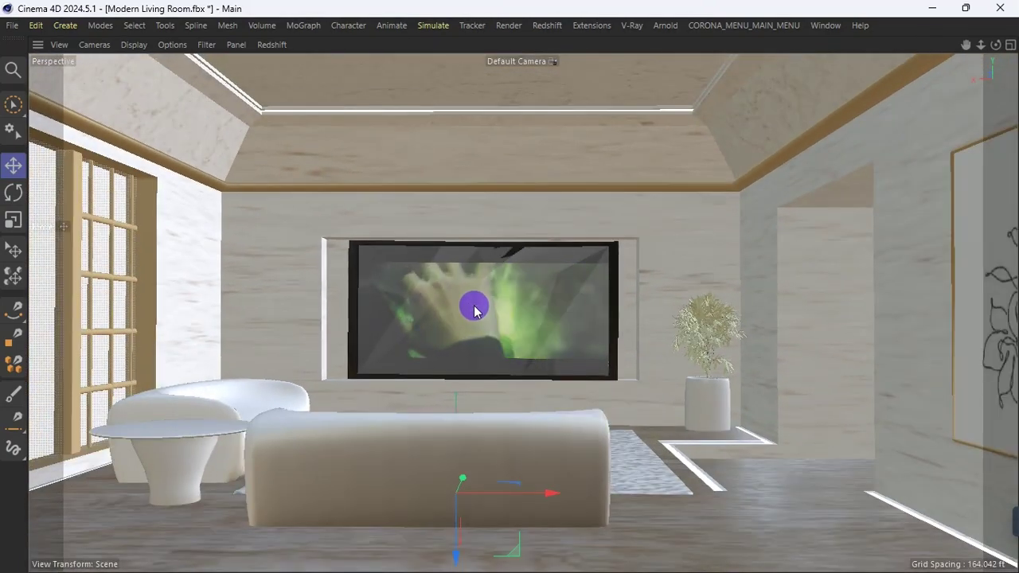
pyautogui.scroll(-3, 473, 309)
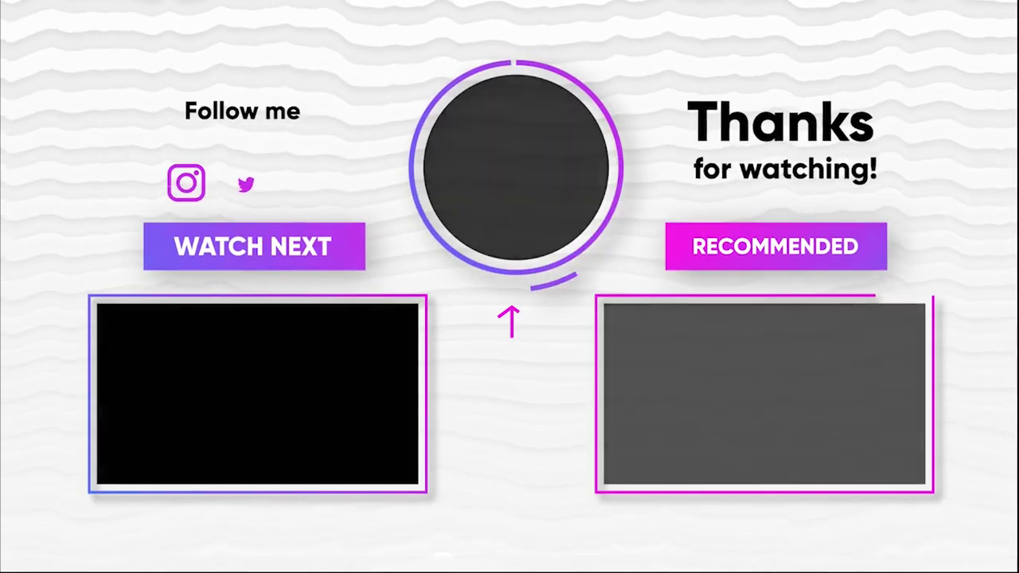